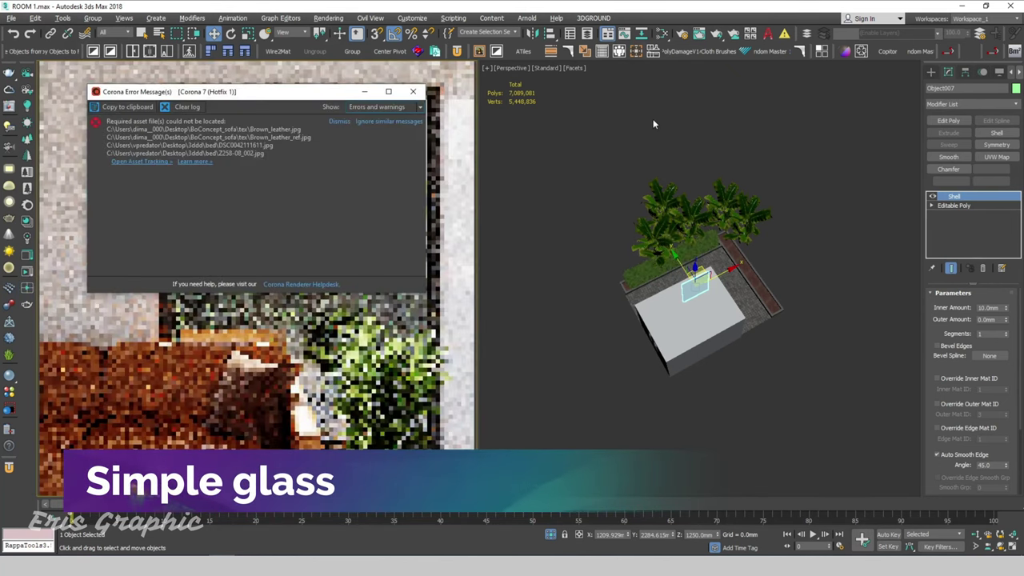
Close the Corona missing-files error, deselect, and orbit and zoom the Perspective view onto the house window.
left_click(365, 92)
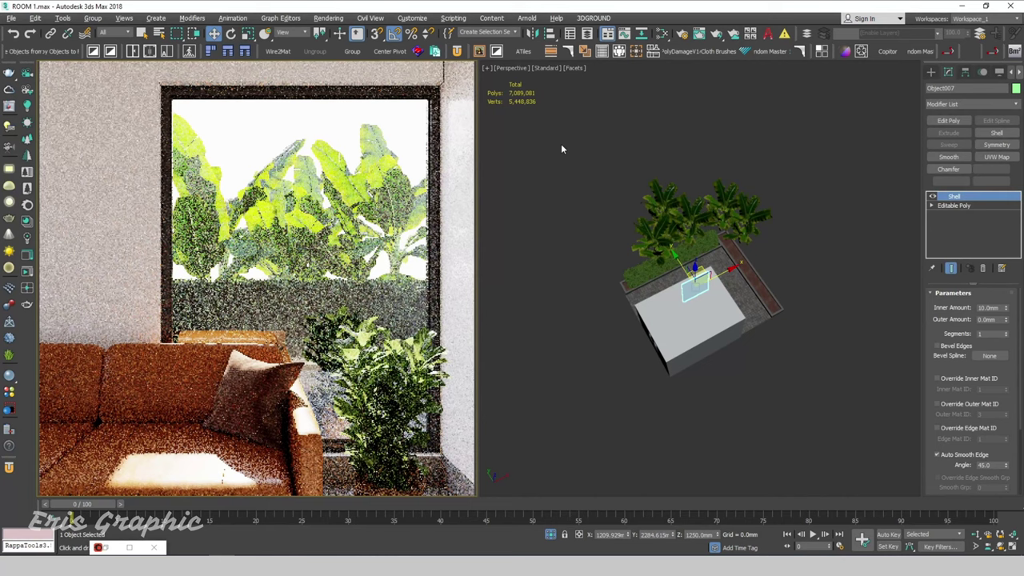
left_click(561, 149)
middle_click_drag(525, 325, 560, 328, "alt")
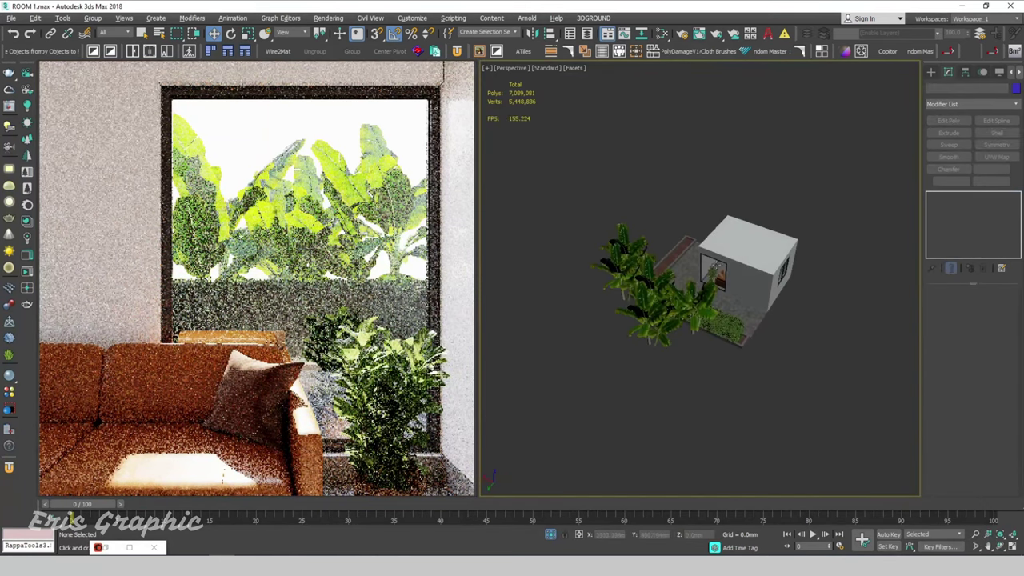
scroll(707, 320, "up", 10)
scroll(707, 320, "down", 8)
middle_click_drag(680, 320, 720, 304, "alt")
scroll(708, 320, "up", 10)
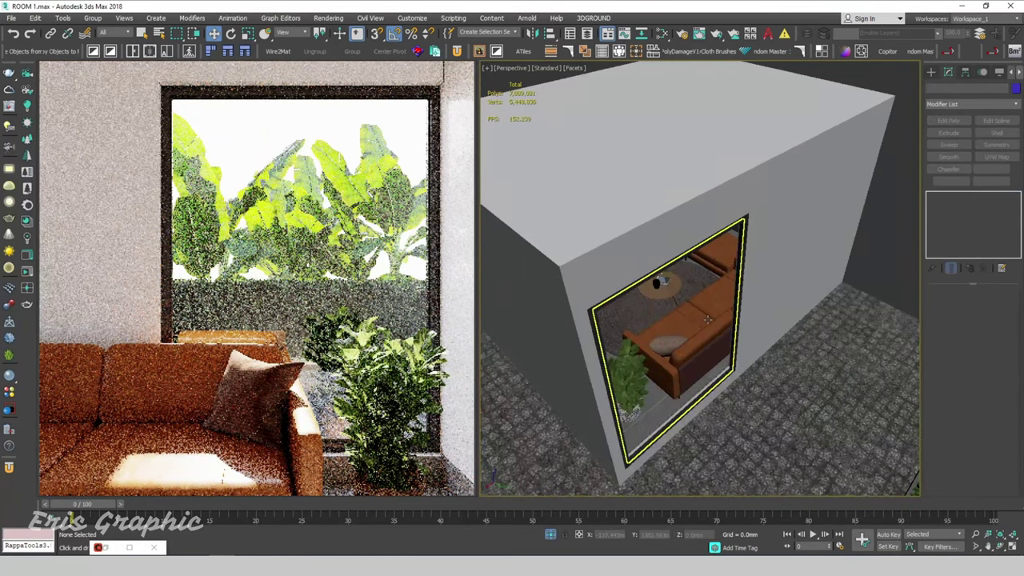
Open the Slate Material Editor and pick the window's material, Material #35, from the scene.
key("m")
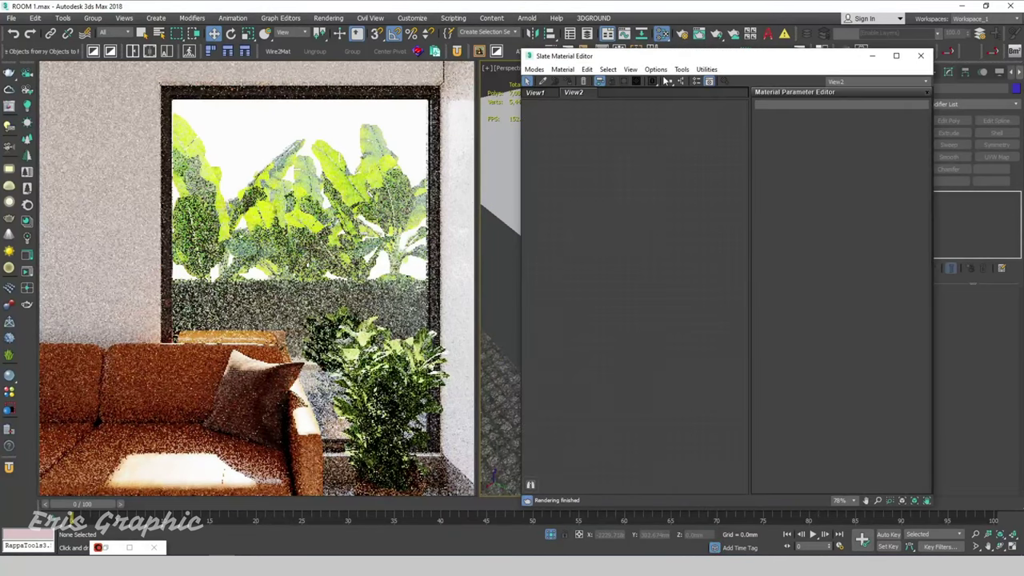
left_click_drag(656, 61, 842, 69)
left_click(733, 87)
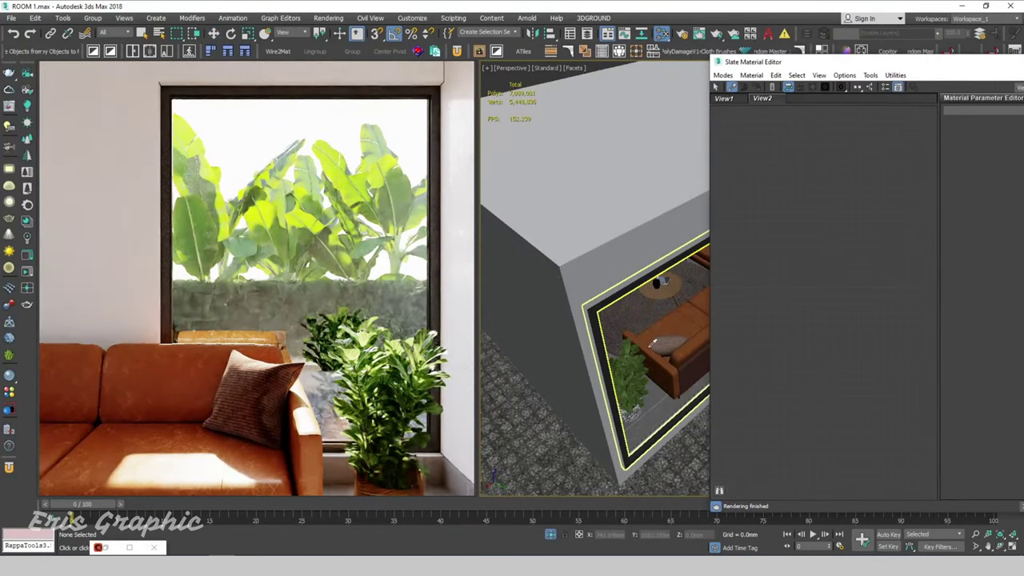
left_click(638, 307)
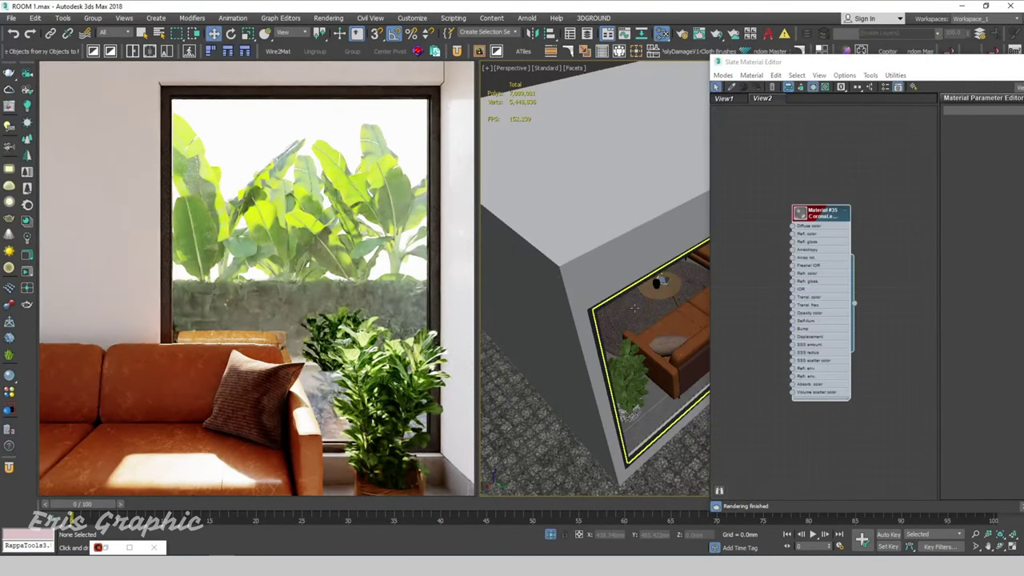
Show Material #35's parameters, maximize the editor and centre the node.
double_click(800, 214)
double_click(811, 216)
double_click(838, 64)
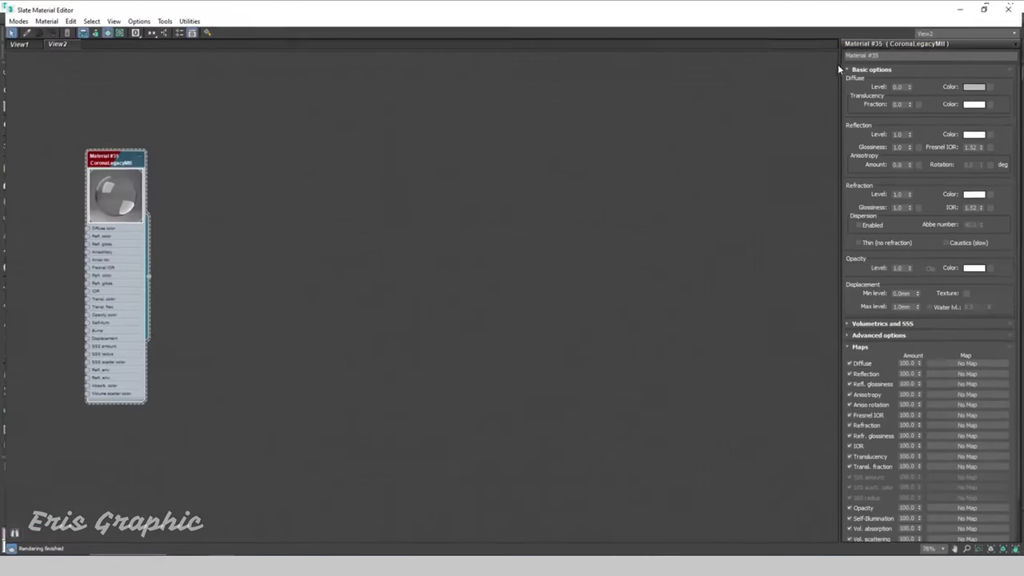
mouse_move(104, 159)
left_mouse_down()
mouse_move(410, 157)
mouse_move(432, 143)
left_mouse_up()
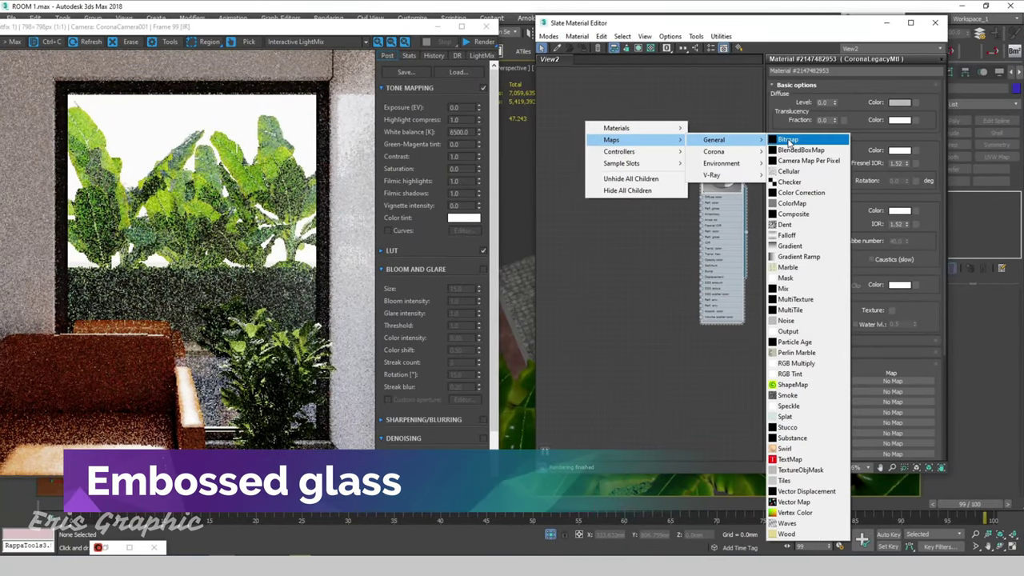
mouse_move(715, 151)
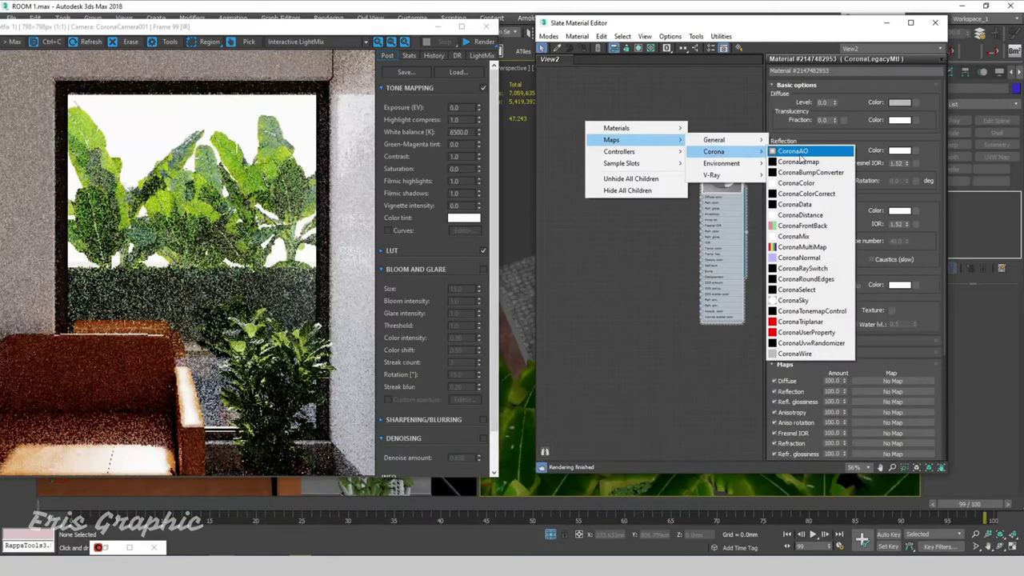
Add a CoronaBitmap node loaded with the glass-block texture 1.jpg.
left_click(832, 163)
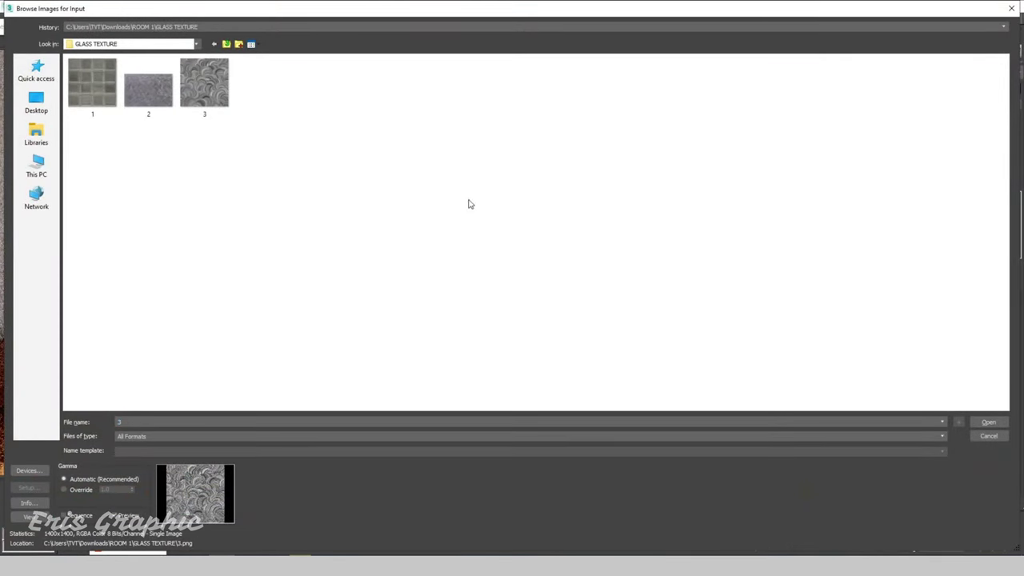
left_click(93, 84)
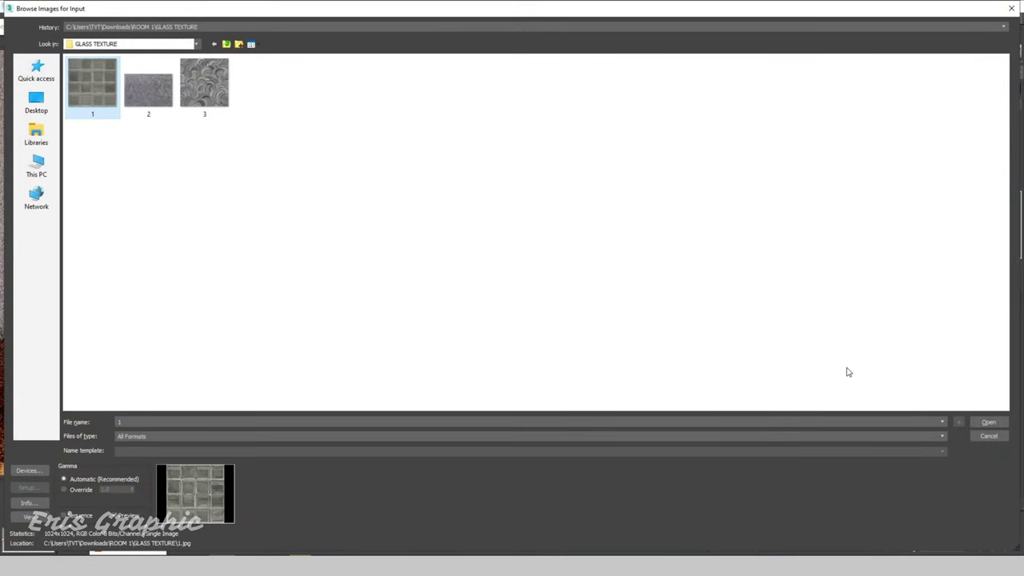
left_click(989, 423)
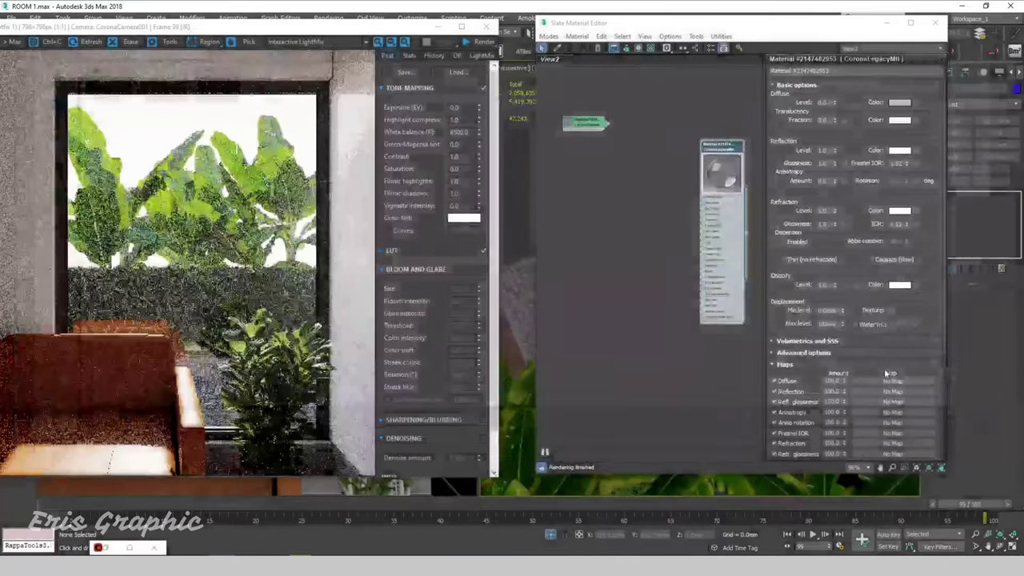
left_click(582, 118)
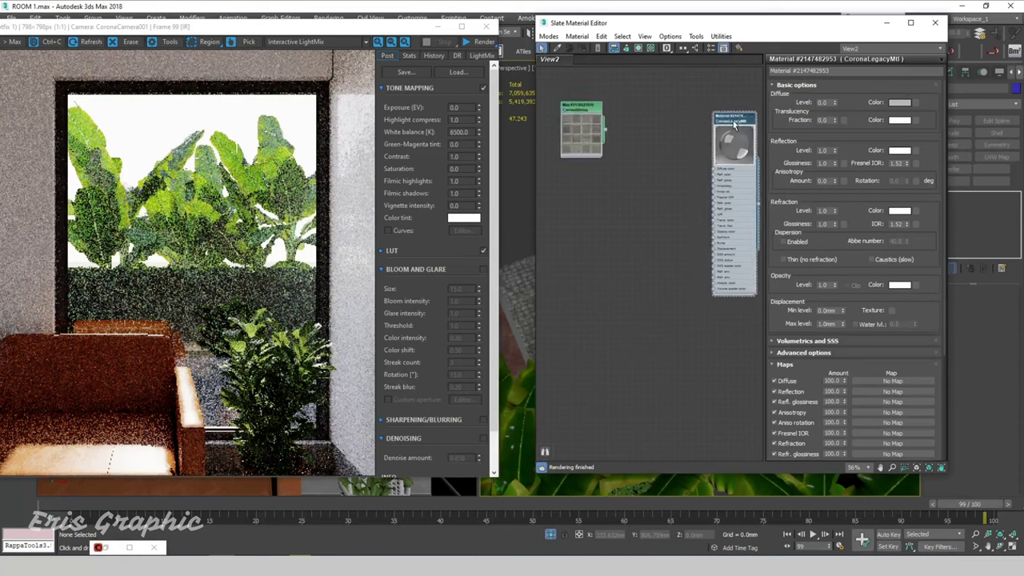
Add a new CoronaLegacyMtl material node and arrange it beside the bitmap.
right_click(631, 87)
mouse_move(678, 92)
mouse_move(760, 115)
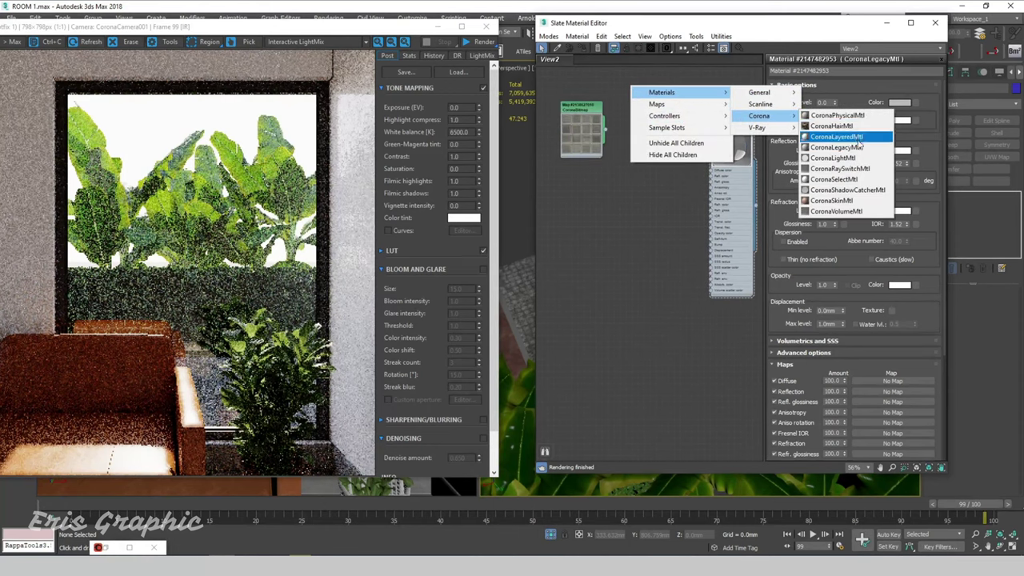
left_click(857, 152)
left_click_drag(624, 88, 656, 132)
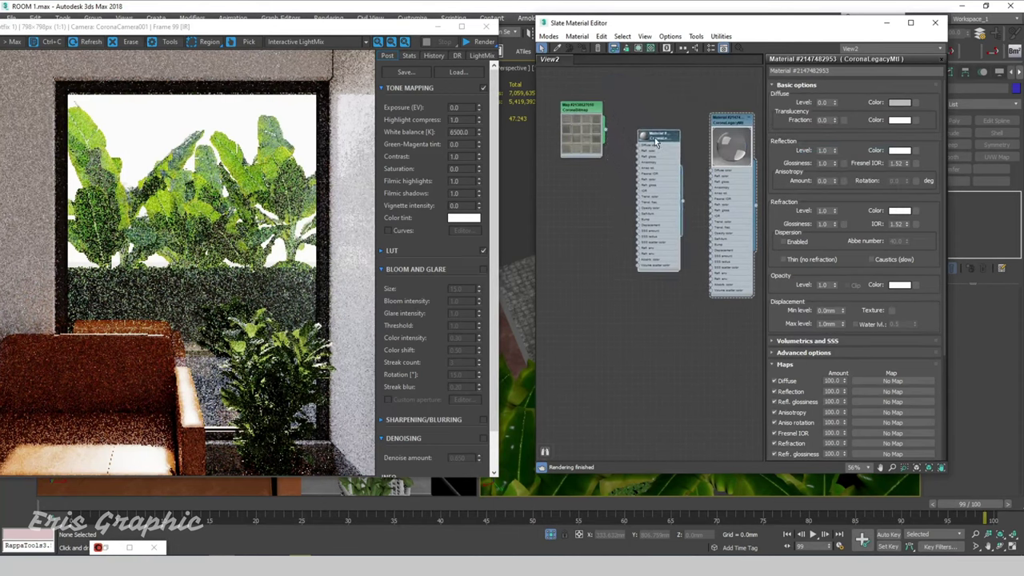
scroll(647, 140, "up", 2)
scroll(646, 140, "up", 2)
left_click_drag(551, 88, 551, 107)
left_click_drag(664, 130, 665, 98)
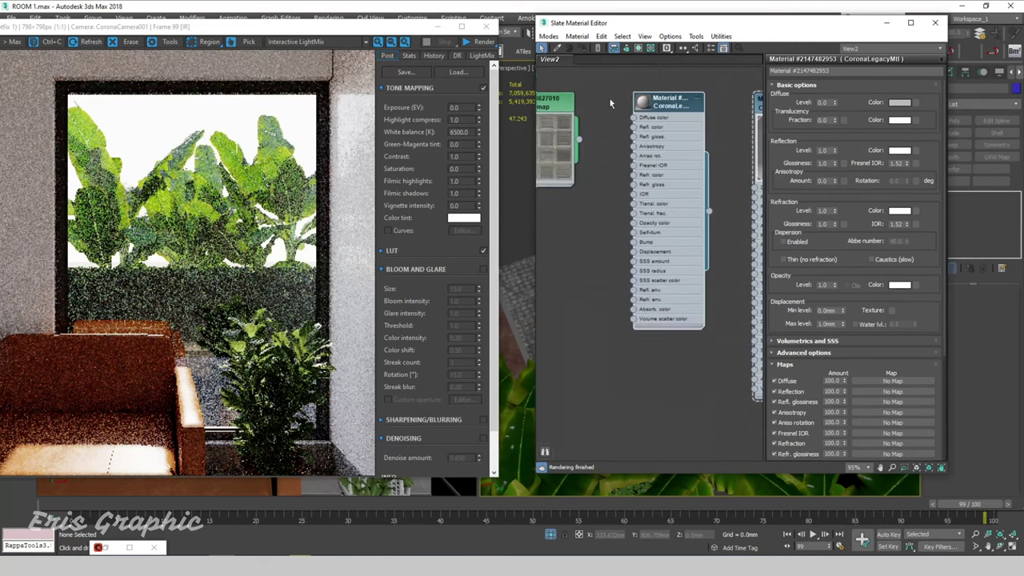
left_click_drag(560, 101, 589, 101)
left_click_drag(677, 109, 698, 103)
left_click_drag(595, 106, 603, 106)
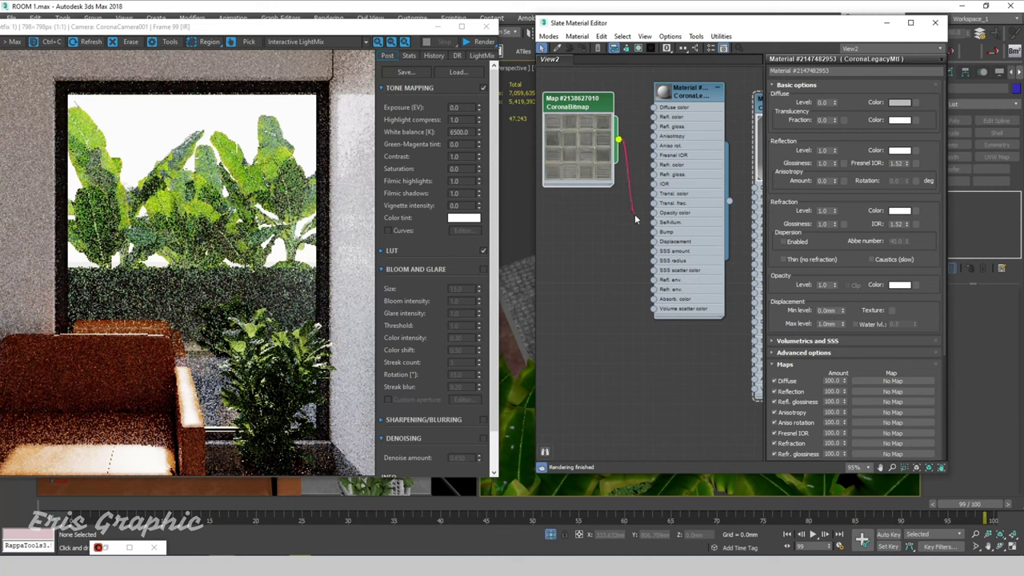
Wire the bitmap into the CoronaLegacyMtl's Bump input and select the window glass pane.
left_click_drag(635, 218, 653, 231)
double_click(663, 95)
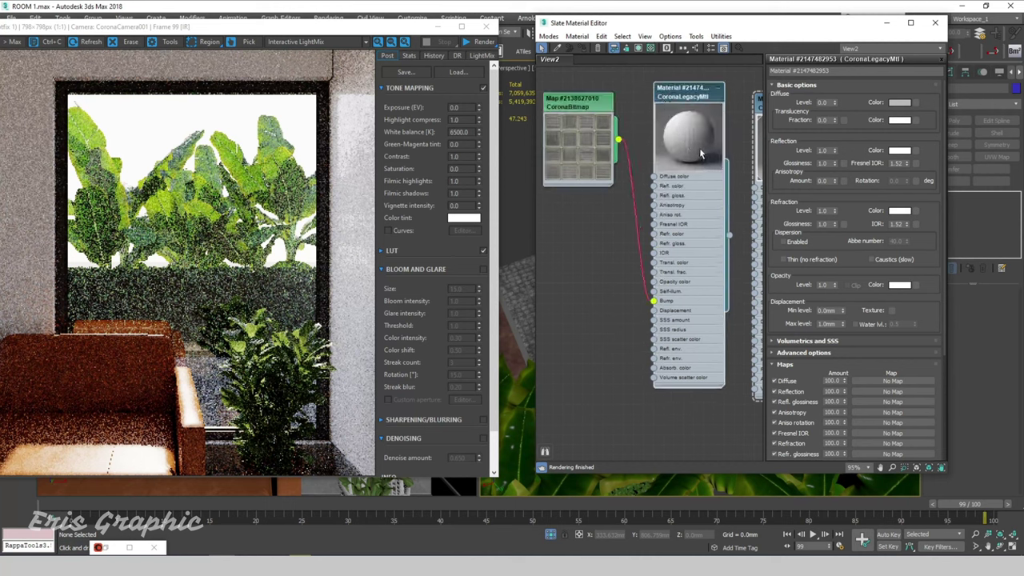
left_click_drag(704, 22, 857, 64)
left_click(604, 192)
Isolate the glass pane and assign the new CoronaLegacyMtl to it.
key("alt+q")
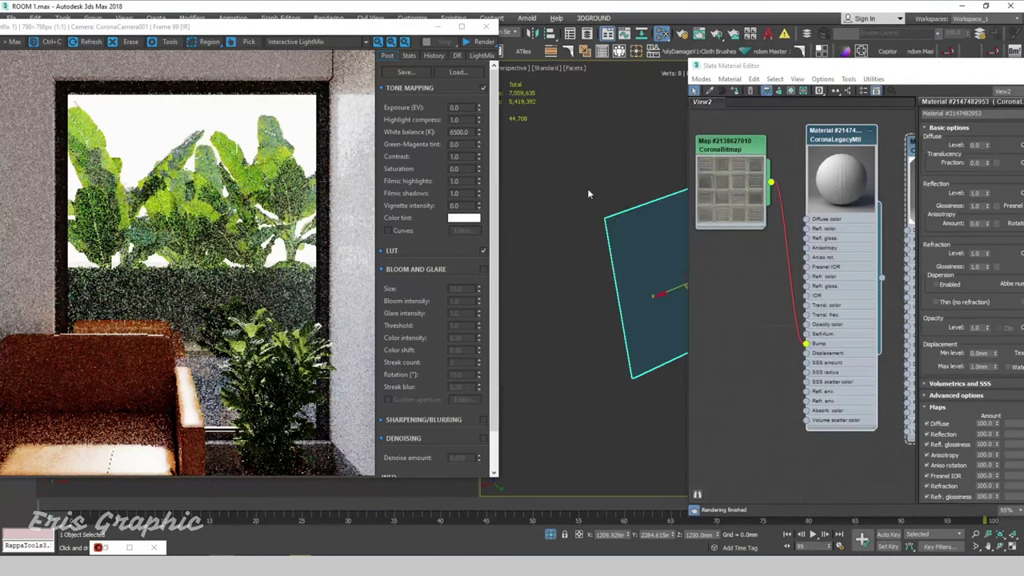
scroll(632, 157, "down", 3)
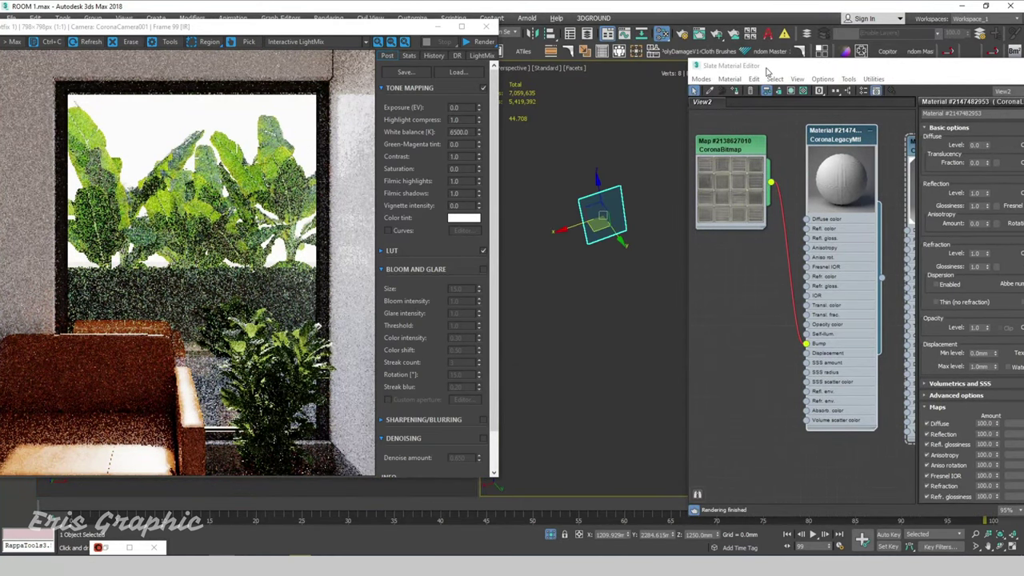
left_click_drag(767, 70, 735, 72)
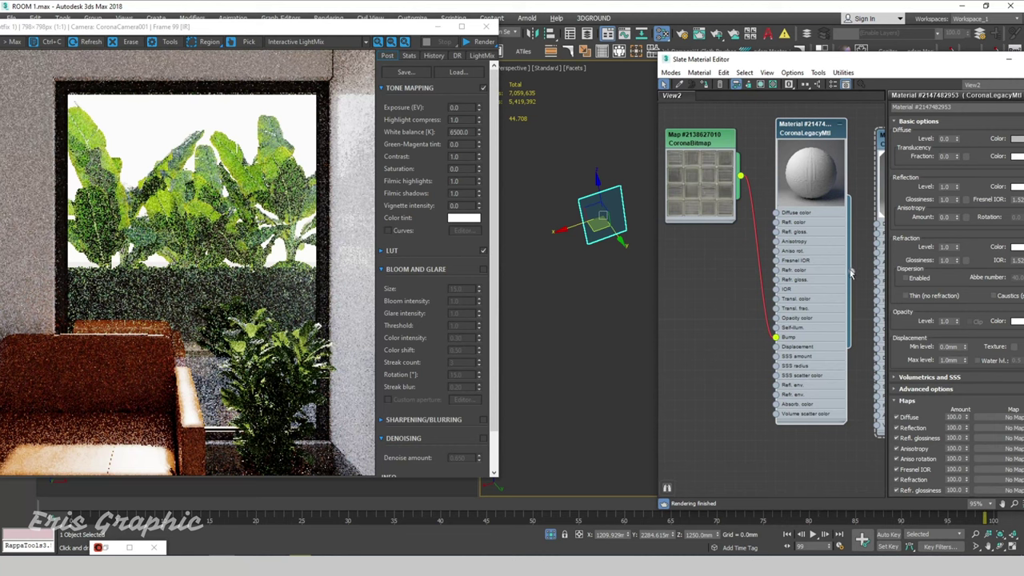
left_click_drag(851, 274, 612, 215)
left_click(602, 153)
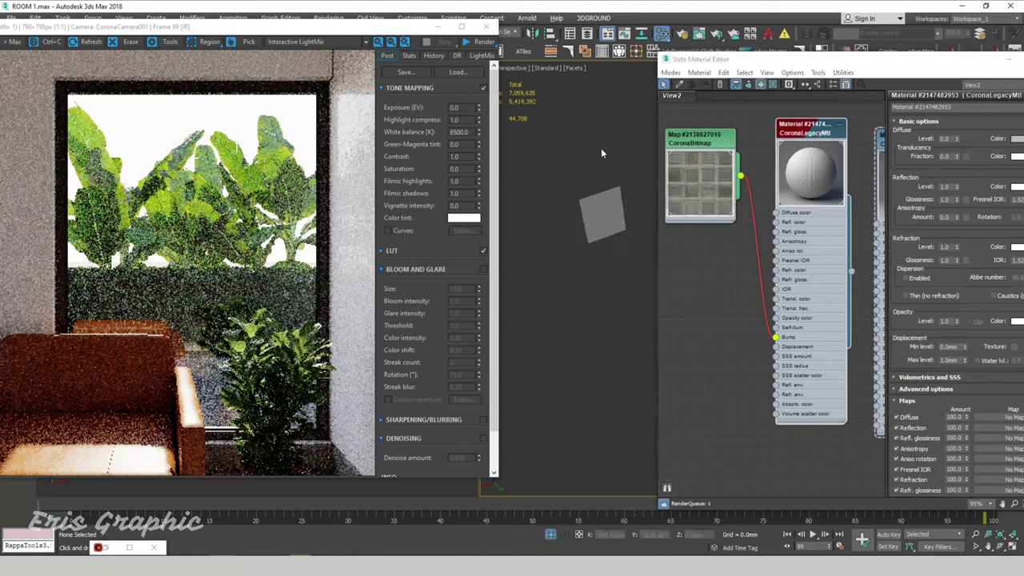
Turn on Show Shaded Material in Viewport for the bitmap so the glass-block texture appears.
left_click(708, 140)
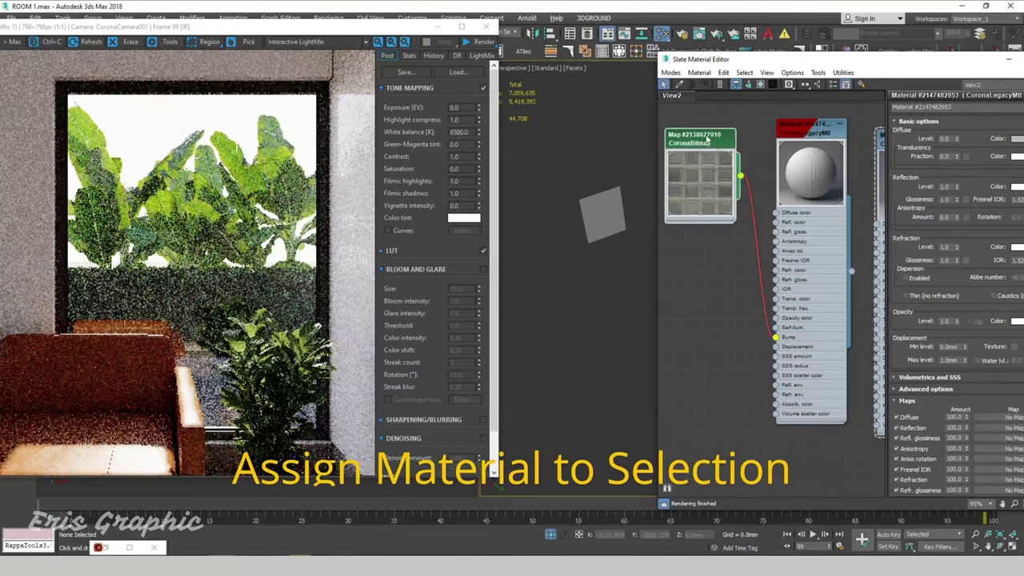
double_click(708, 140)
left_click(761, 84)
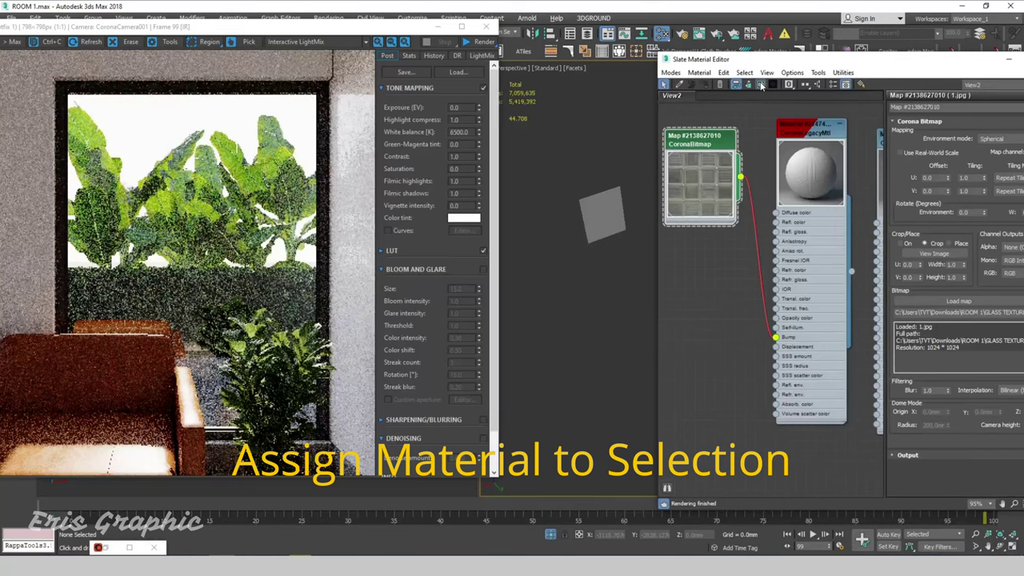
left_click(621, 157)
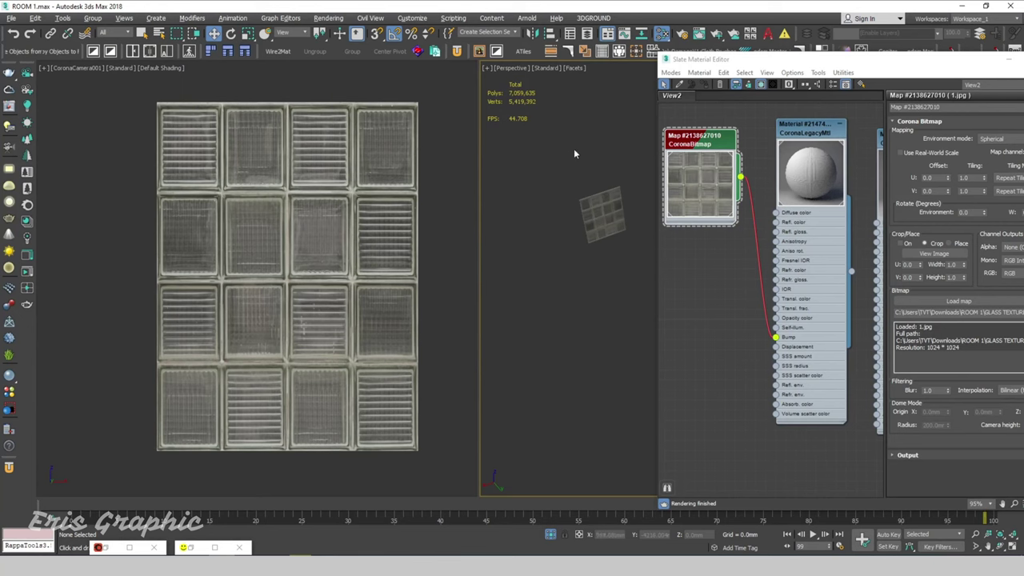
Maximize the Perspective view on the pane, close the material editor, and select the pane.
key("alt+w")
middle_click_drag(407, 172, 441, 216)
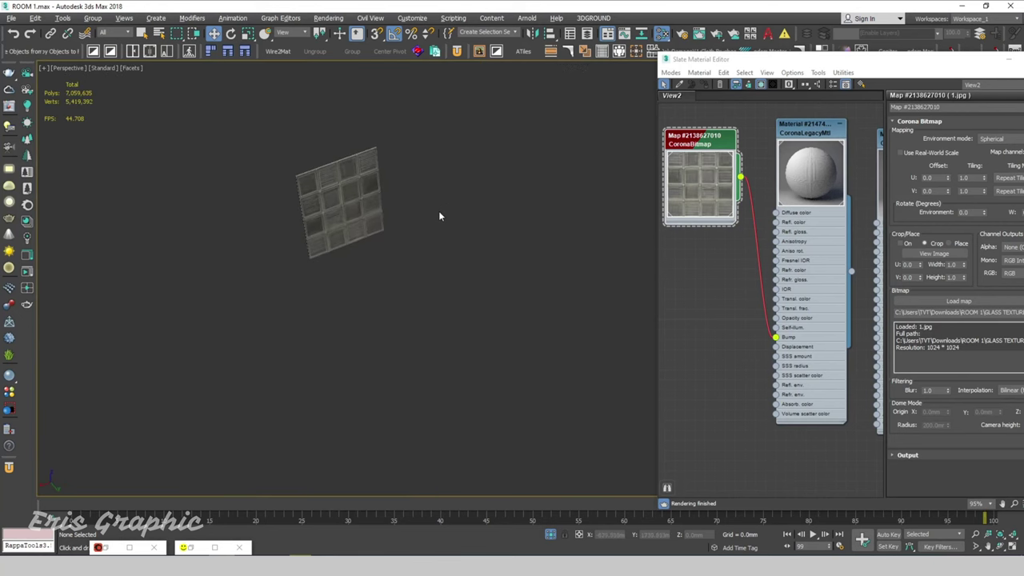
scroll(441, 216, "up", 4)
left_click_drag(934, 73, 788, 175)
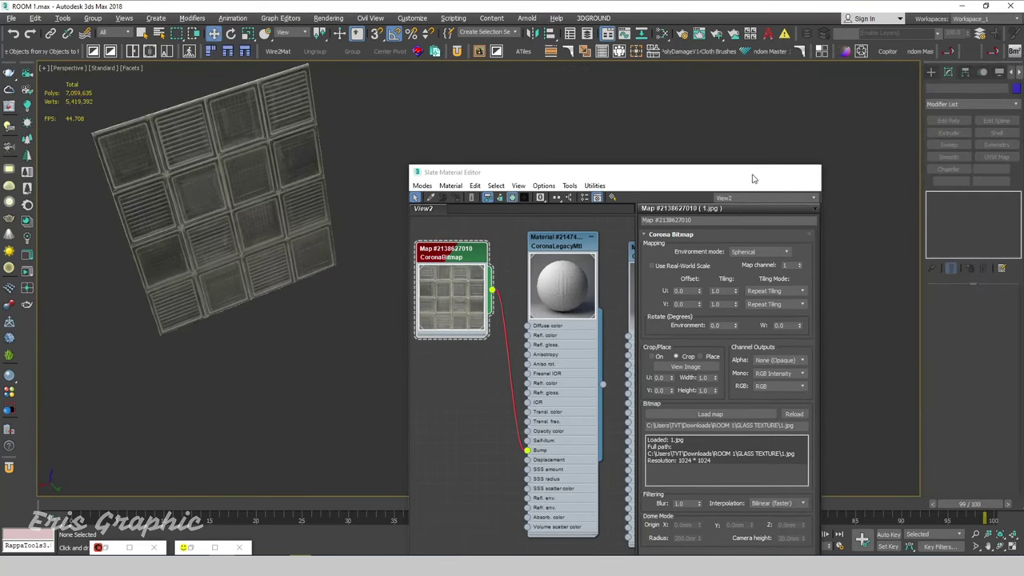
left_click(905, 168)
scroll(533, 233, "down", 5)
scroll(512, 212, "up", 3)
left_click_drag(519, 206, 332, 160)
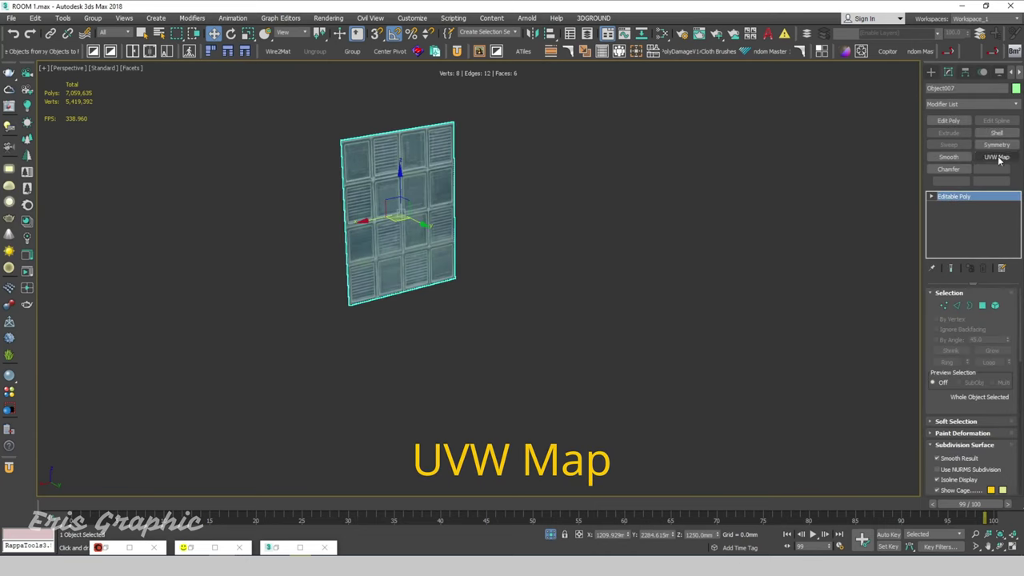
Add a Box UVW Map modifier to the pane and narrow its width to about 1005 mm.
left_click(998, 157)
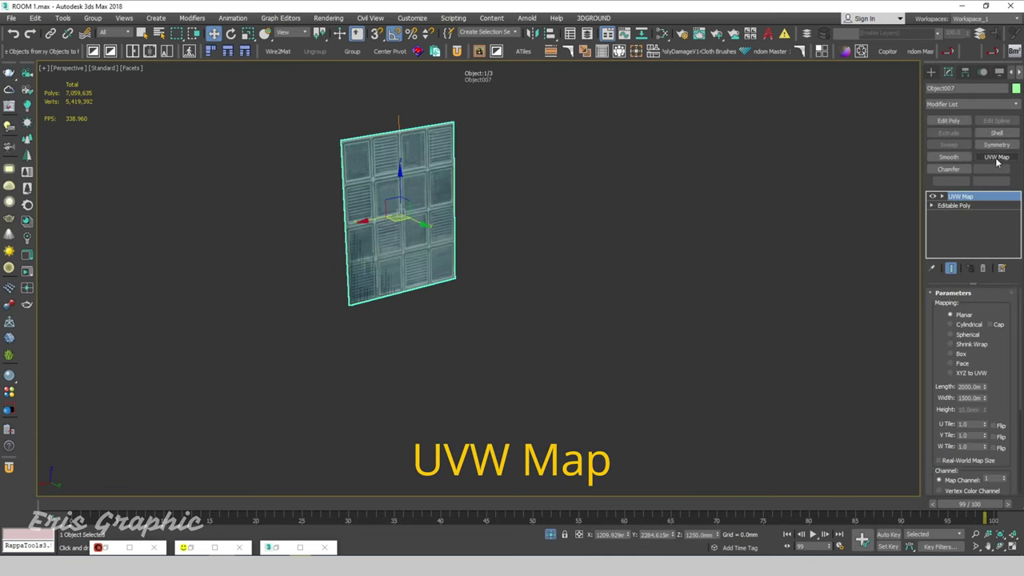
left_click(959, 354)
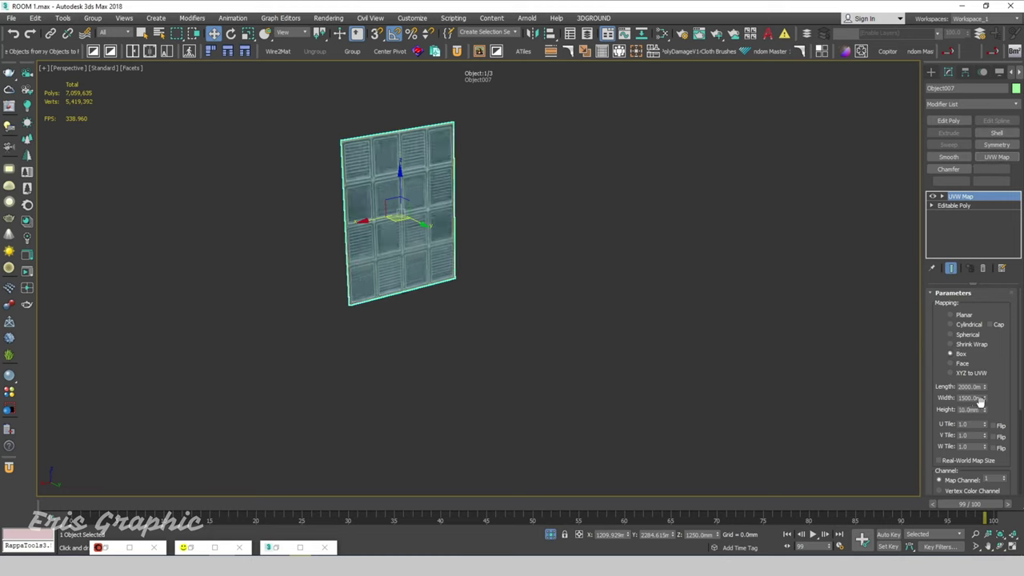
left_click_drag(985, 388, 987, 413)
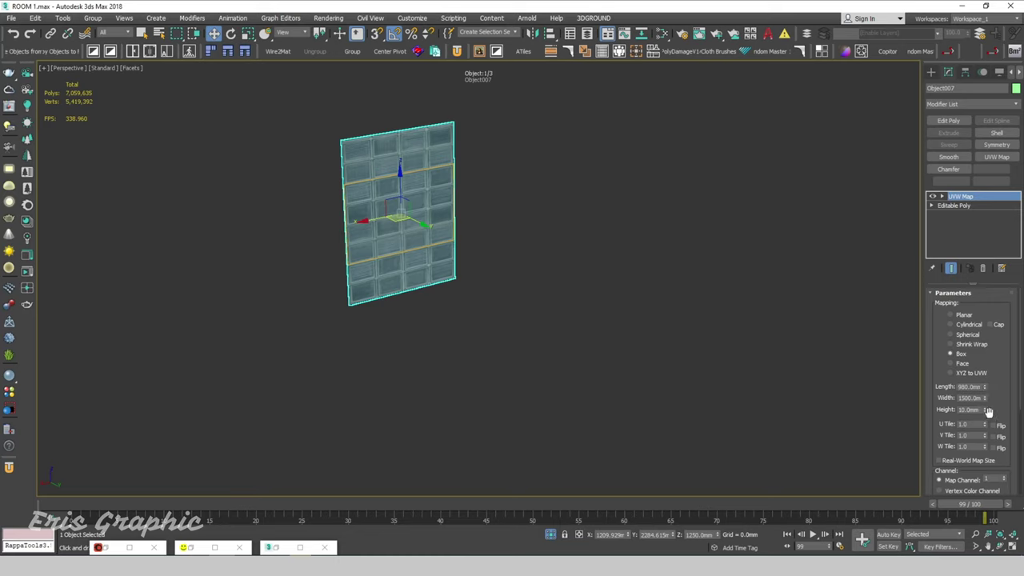
left_click_drag(986, 399, 984, 418)
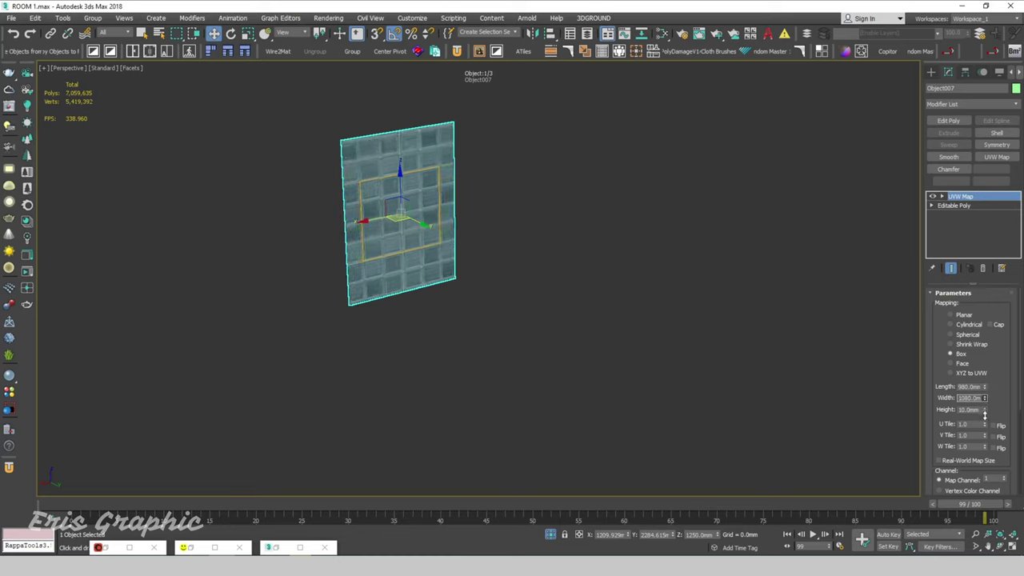
left_click(524, 236)
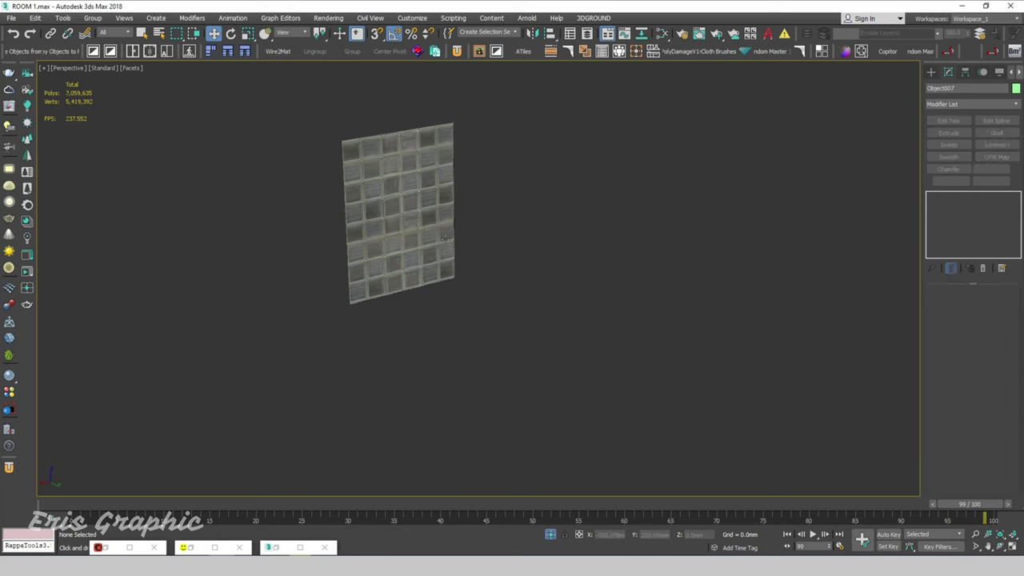
scroll(524, 236, "up", 5)
scroll(524, 236, "down", 2)
scroll(524, 236, "down", 5)
scroll(533, 254, "up", 2)
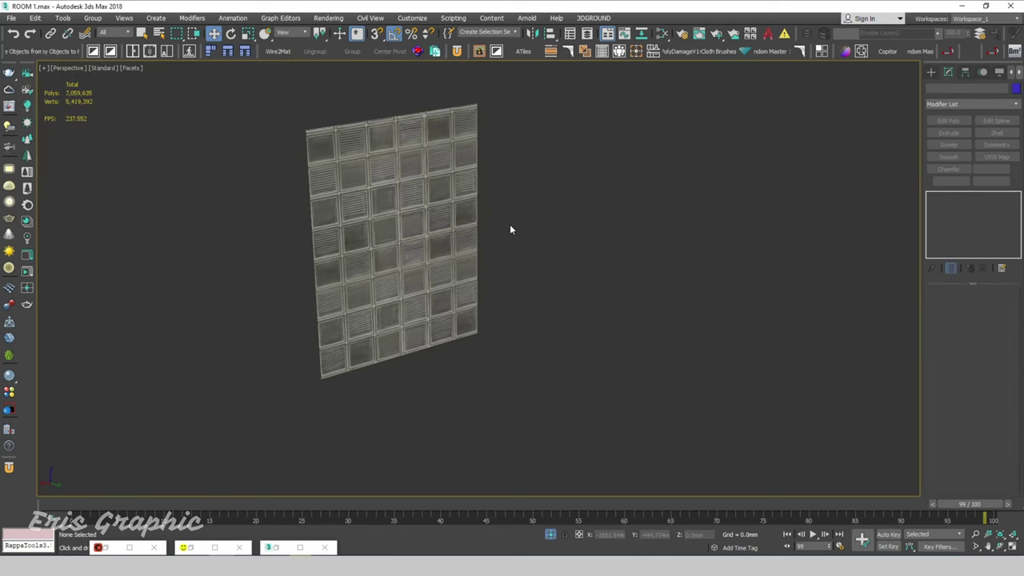
Open the Slate editor and bring up the glass CoronaLegacyMtl's parameters.
key("m")
left_click_drag(608, 178, 786, 81)
double_click(693, 179)
left_click_drag(808, 427, 831, 230)
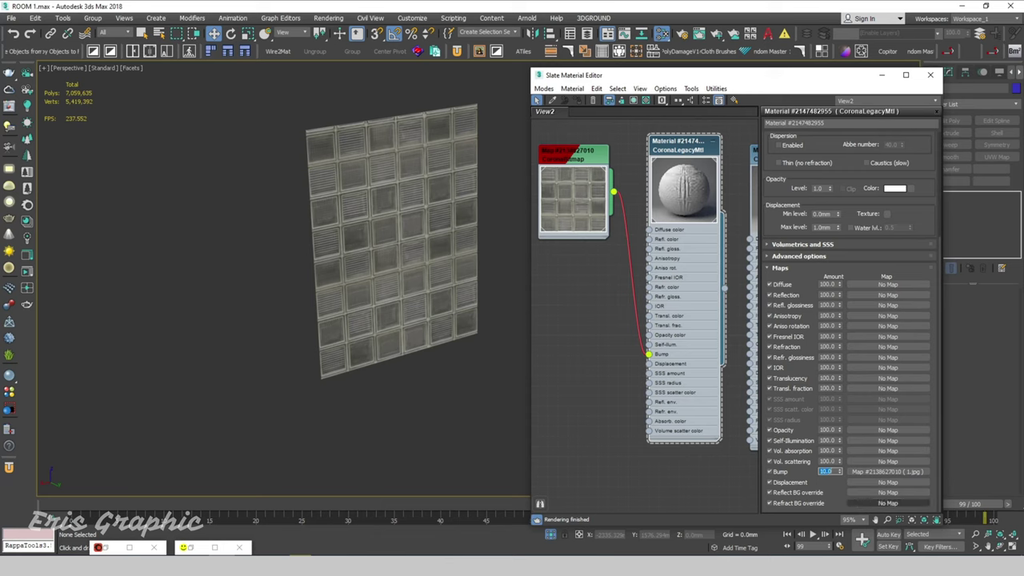
scroll(679, 170, "up", 2)
scroll(679, 170, "up", 3)
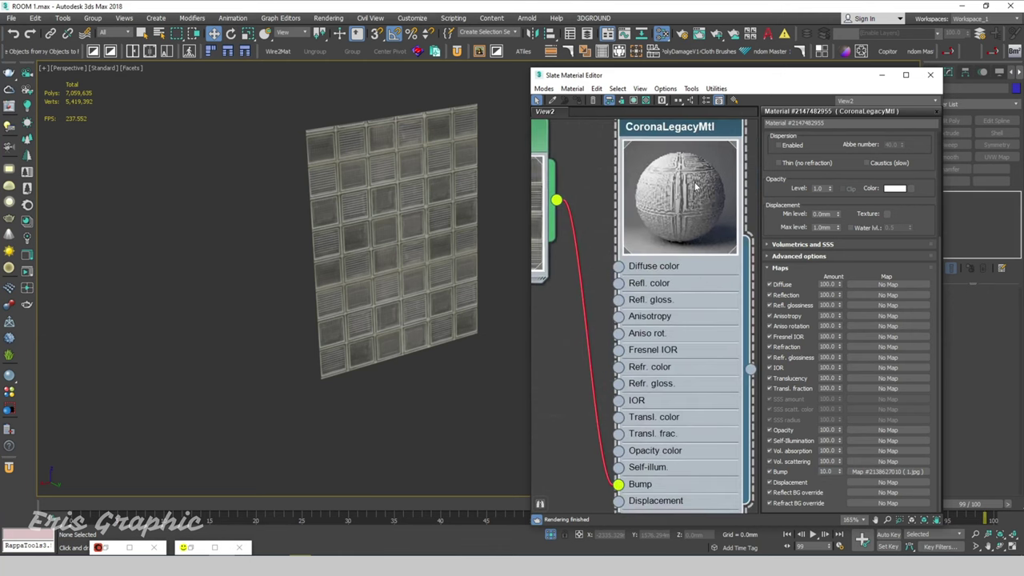
scroll(678, 170, "down", 1)
scroll(679, 170, "down", 3)
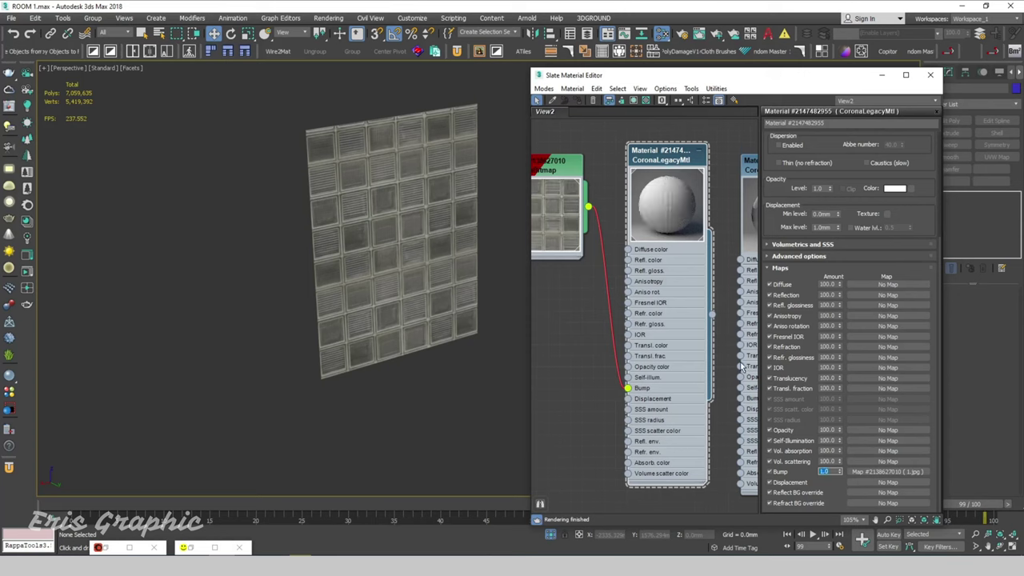
left_click_drag(578, 187, 567, 175)
left_click(656, 160)
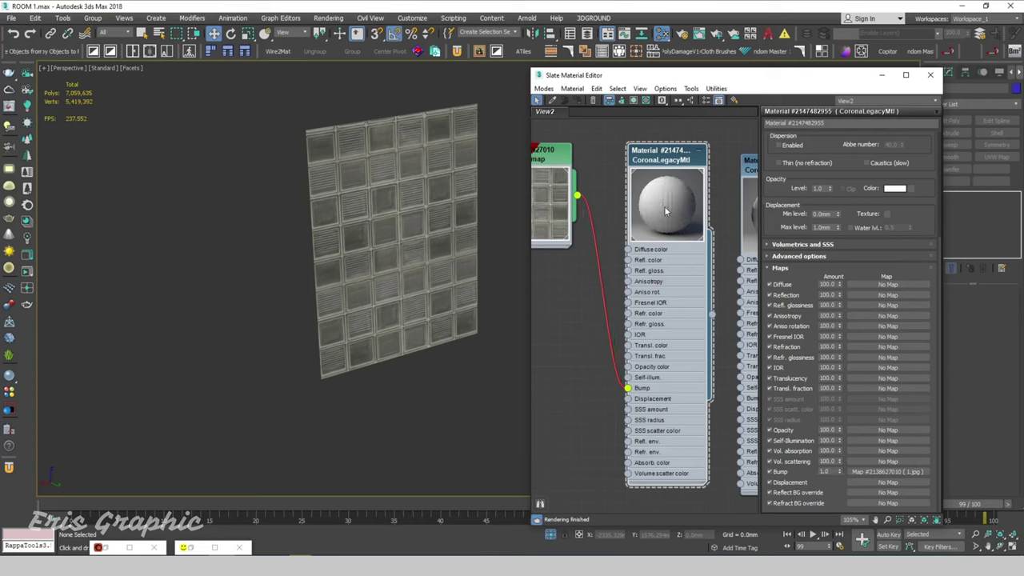
left_click_drag(832, 146, 842, 363)
Set Diffuse level 0, Reflection level 1 and Refraction level 1, then close the editor.
double_click(819, 156)
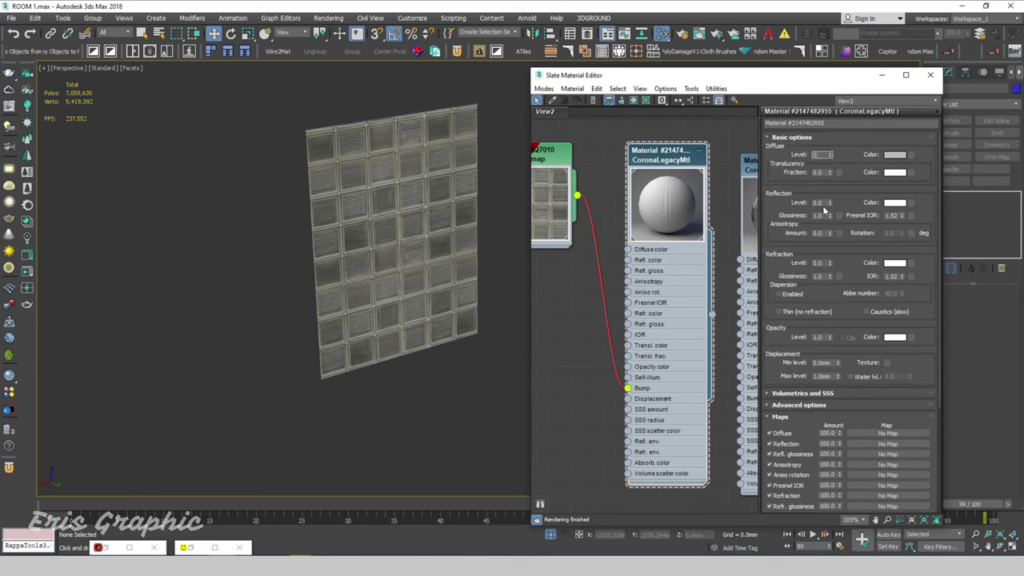
type("0")
double_click(822, 203)
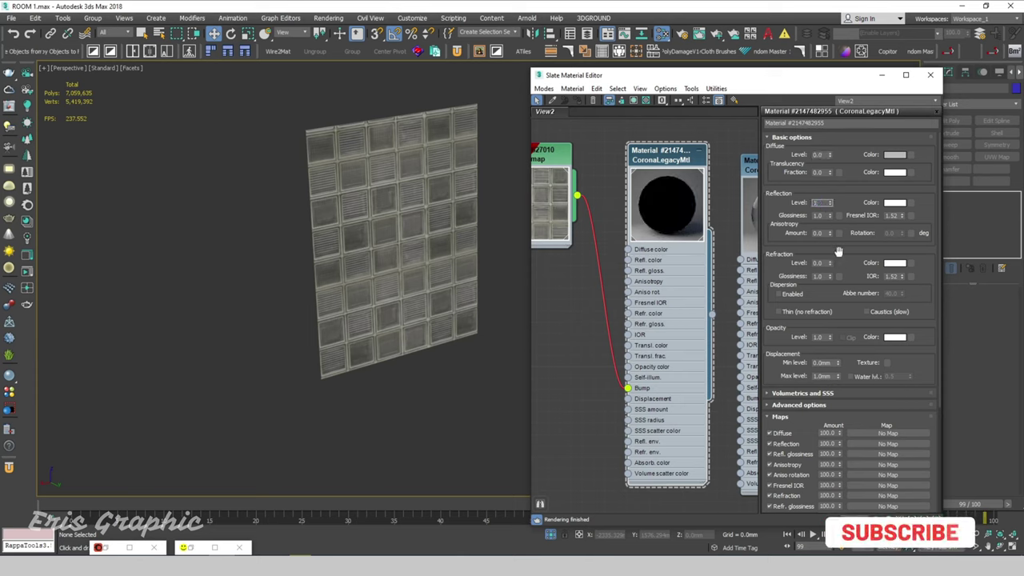
type("1")
double_click(822, 262)
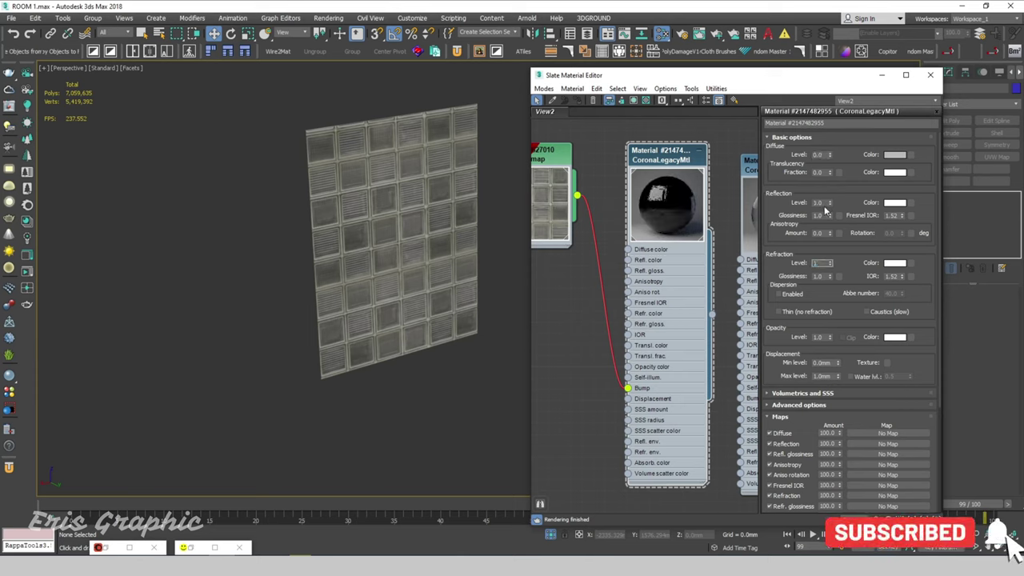
type("1")
key("Return")
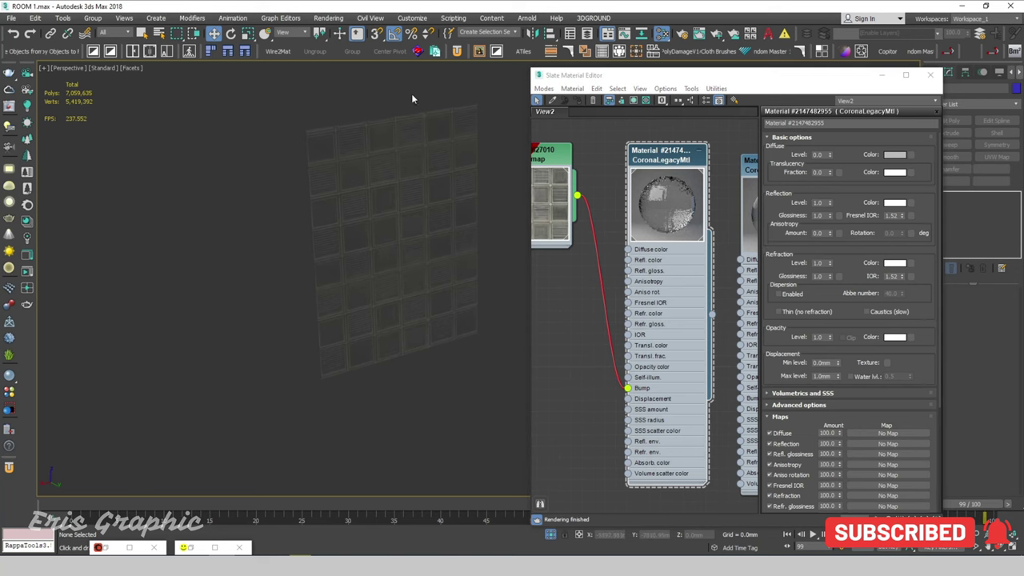
left_click(395, 133)
left_click(930, 75)
Unhide all objects (room, plants, door) and zoom extents.
left_click(582, 164)
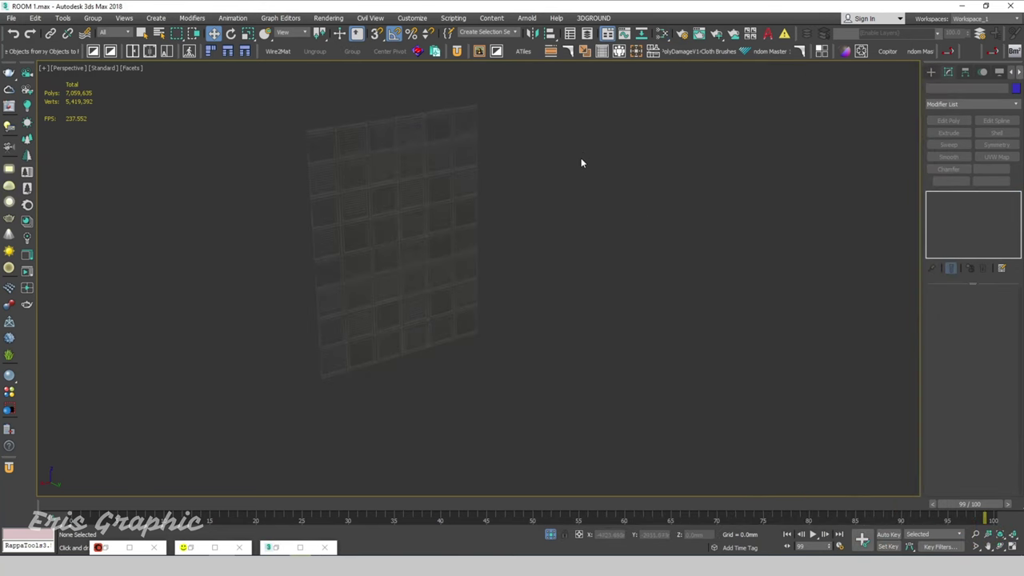
right_click(582, 163)
left_click(608, 103)
key("z")
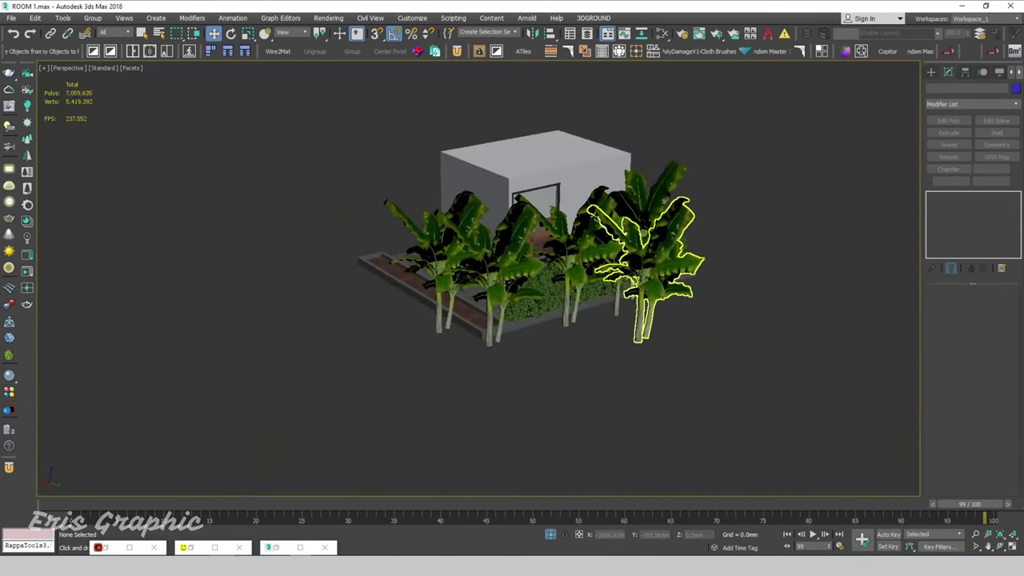
Switch to the camera/perspective layout and run a Corona interactive render of the glass wall.
key("alt+w")
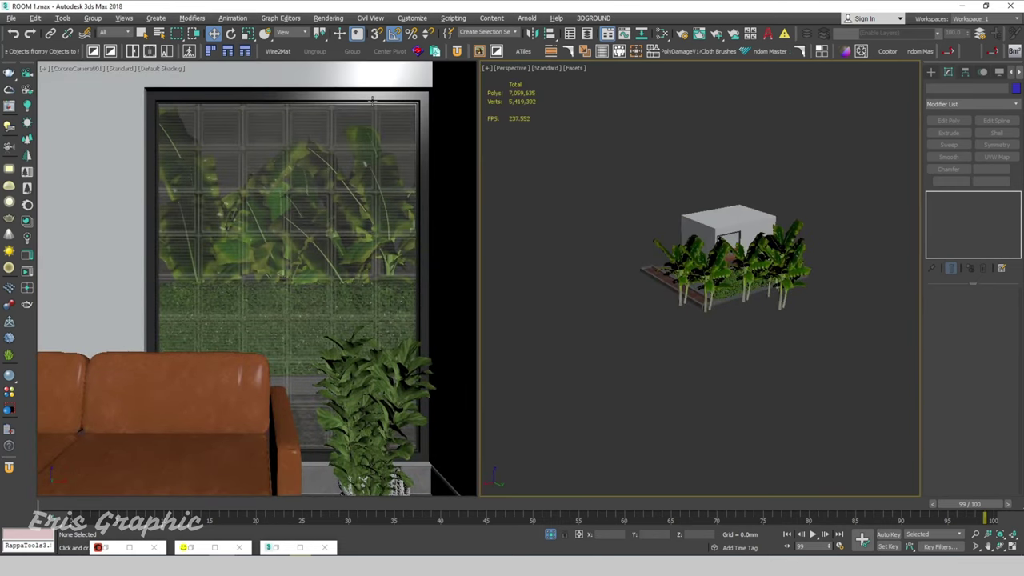
left_click(373, 99)
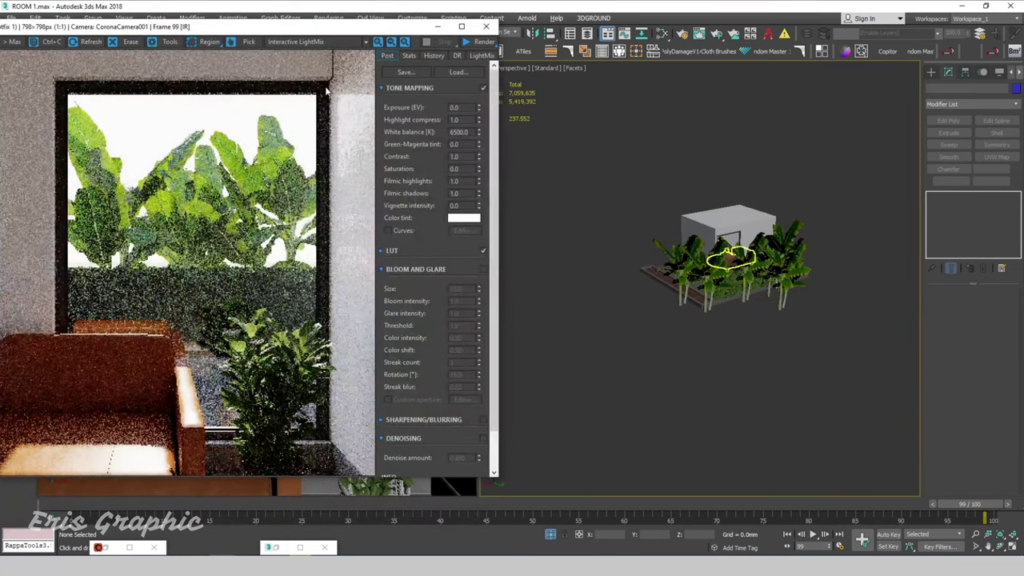
left_click(564, 186)
left_click(326, 102)
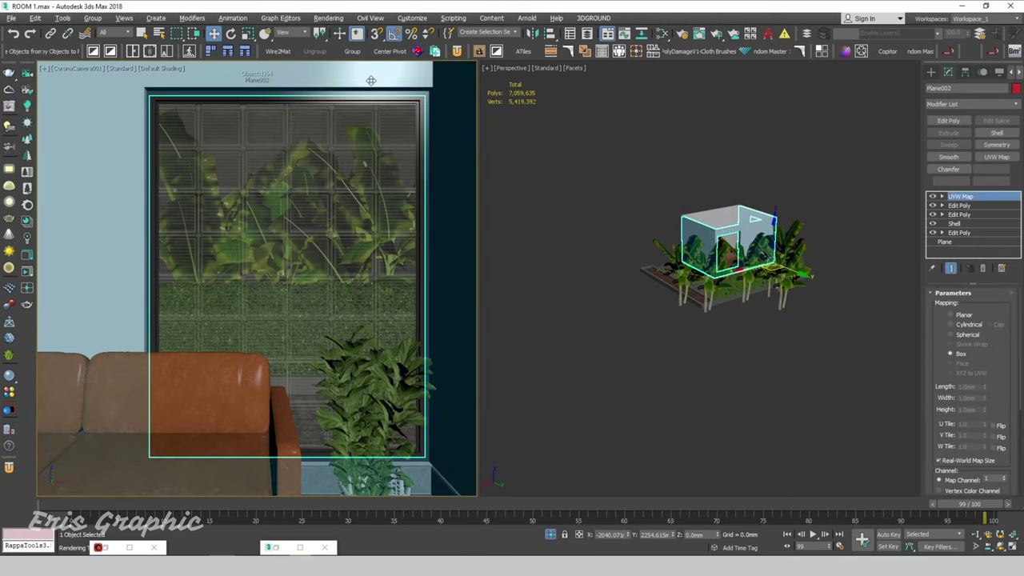
left_click(28, 272)
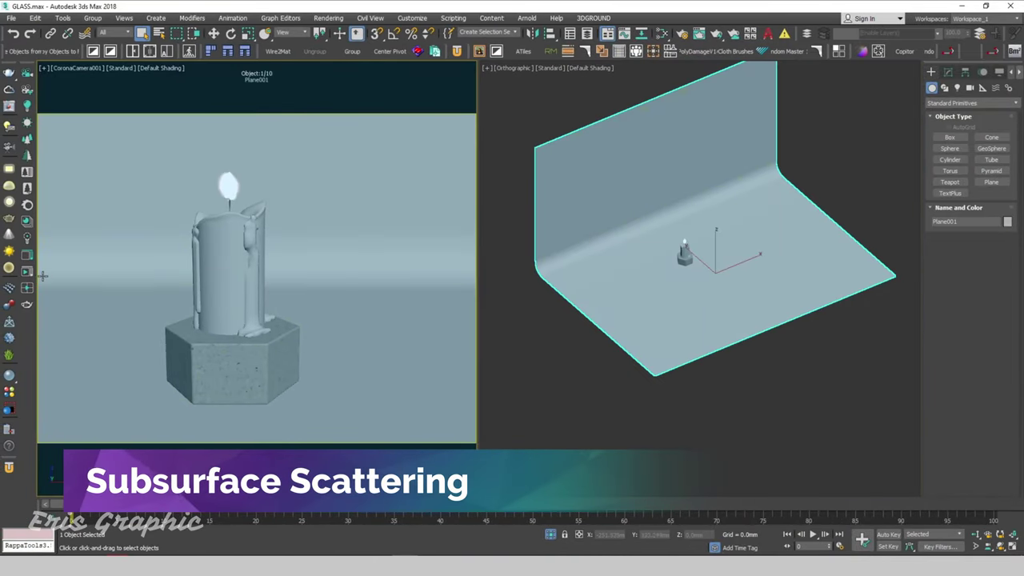
Start a Corona interactive render of the candle scene and open the Slate editor from the right viewport.
left_click(27, 274)
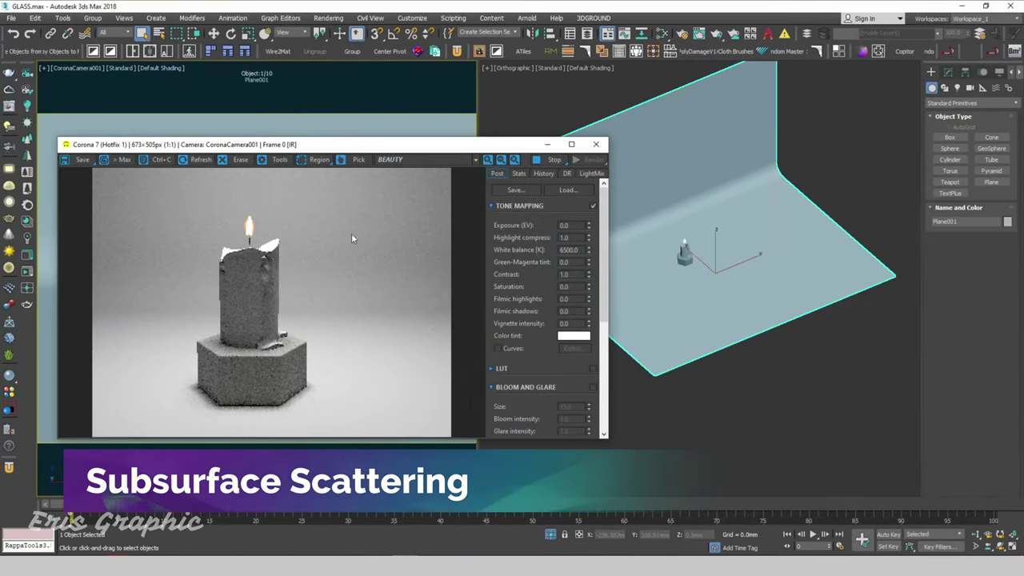
left_click_drag(383, 146, 347, 86)
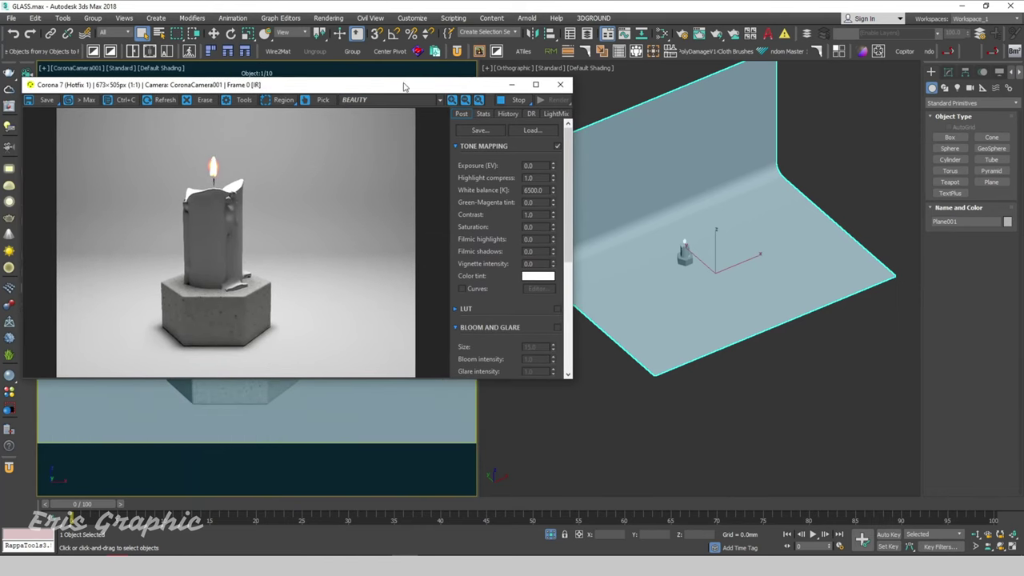
middle_click(794, 415)
left_click(794, 415)
scroll(704, 249, "up", 3)
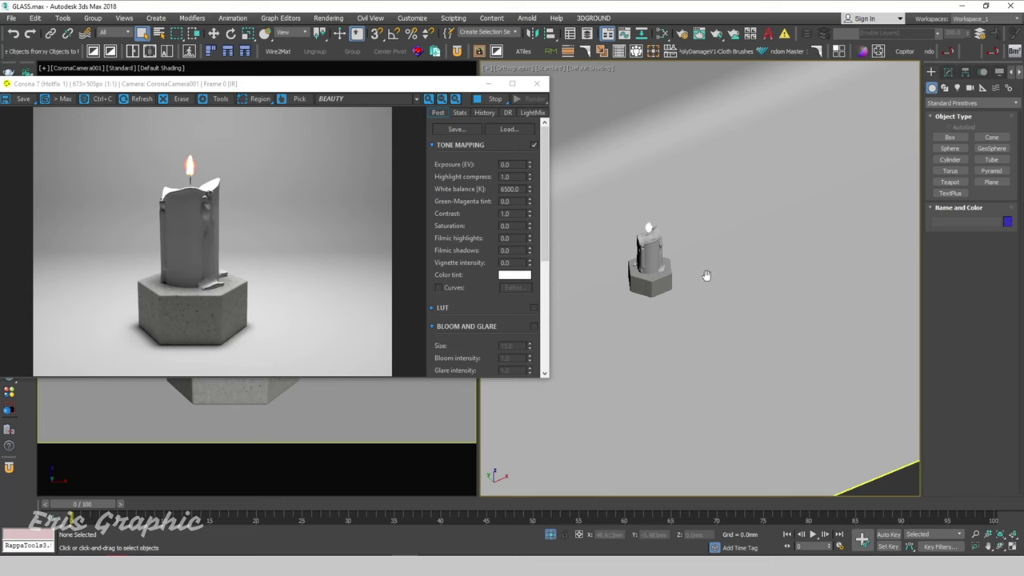
middle_click_drag(707, 276, 709, 248)
key("m")
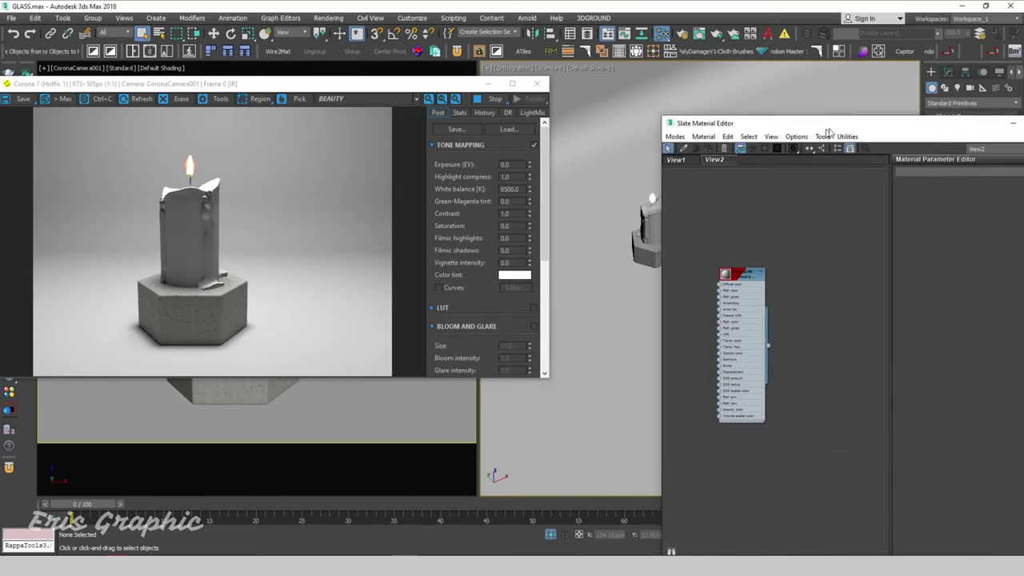
Bring up the candle material's parameters and large preview in the Slate editor.
left_click_drag(511, 125, 854, 117)
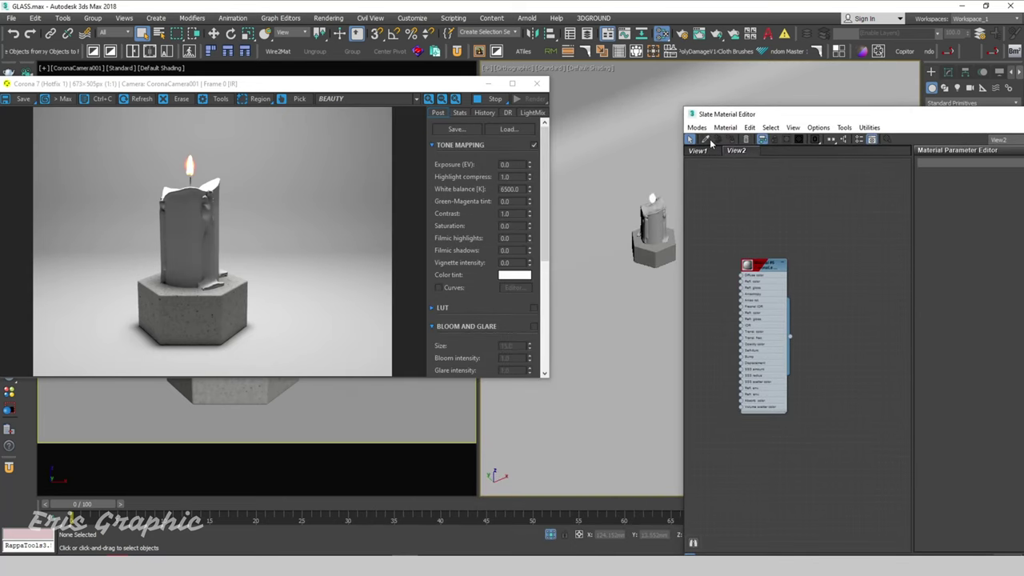
scroll(804, 276, "up", 1)
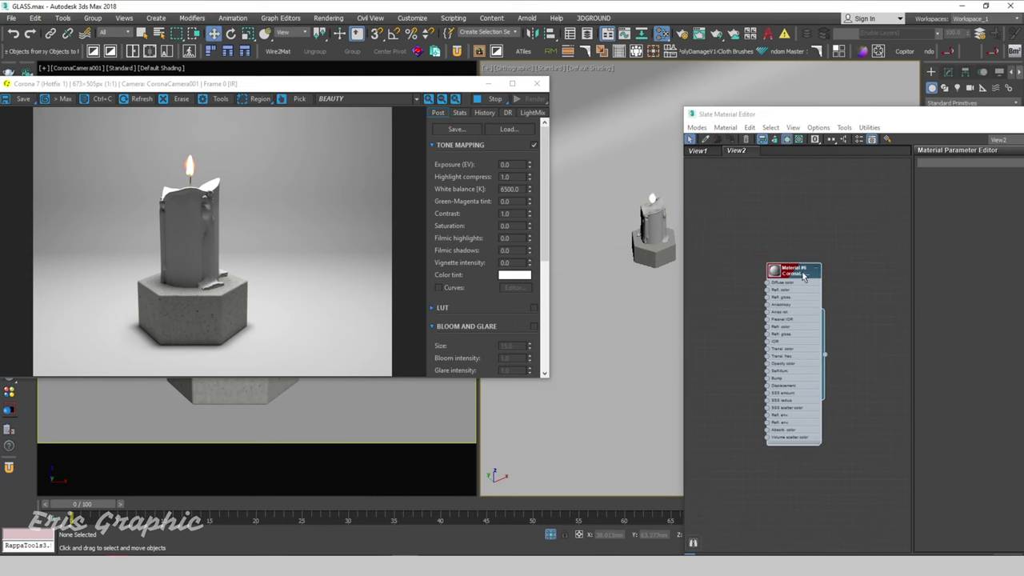
left_click_drag(803, 275, 805, 220)
left_click(797, 214)
double_click(800, 210)
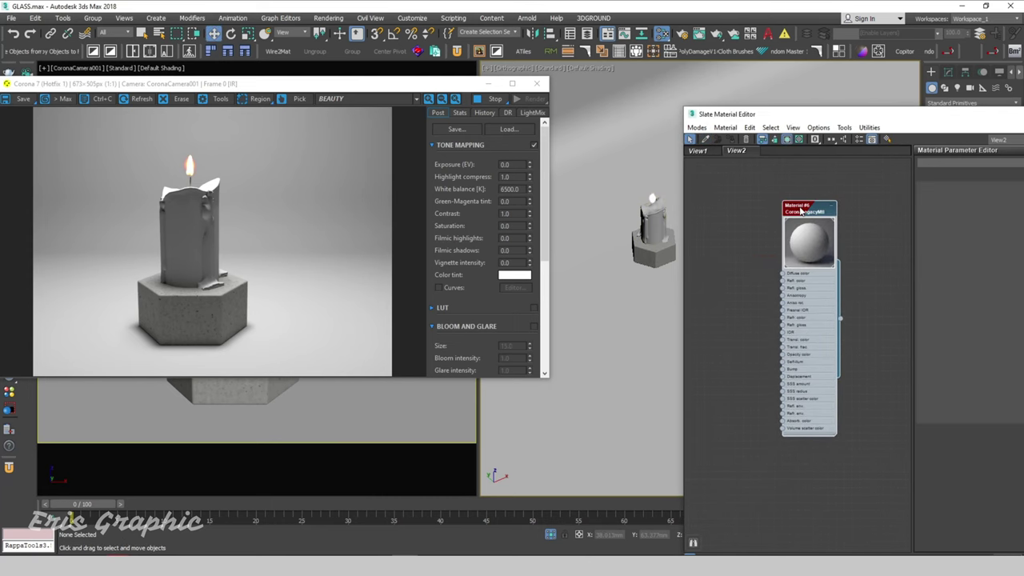
mouse_move(792, 113)
left_mouse_down()
mouse_move(753, 99)
mouse_move(681, 33)
left_mouse_up()
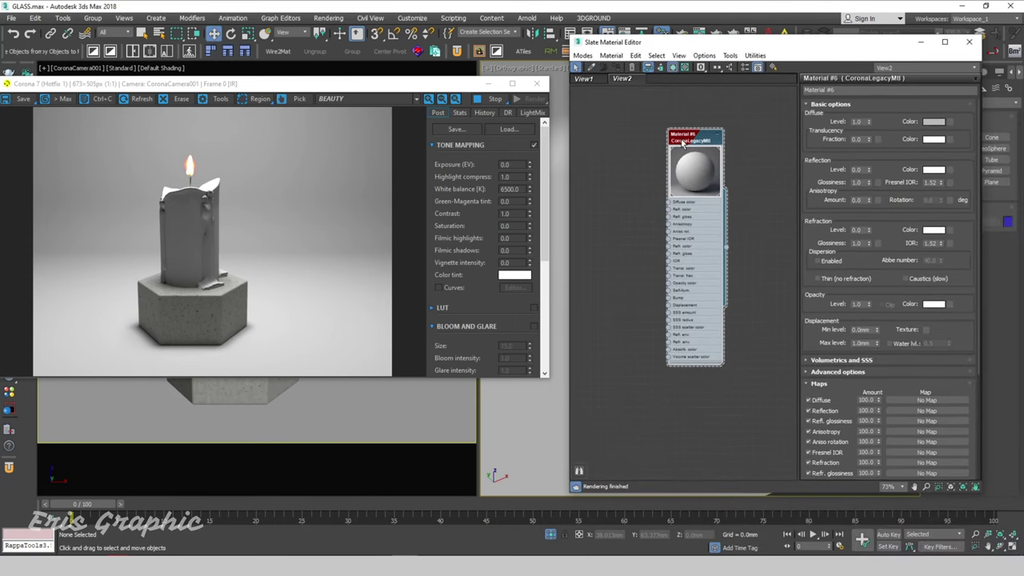
mouse_move(688, 153)
left_mouse_down()
mouse_move(665, 145)
mouse_move(671, 120)
left_mouse_up()
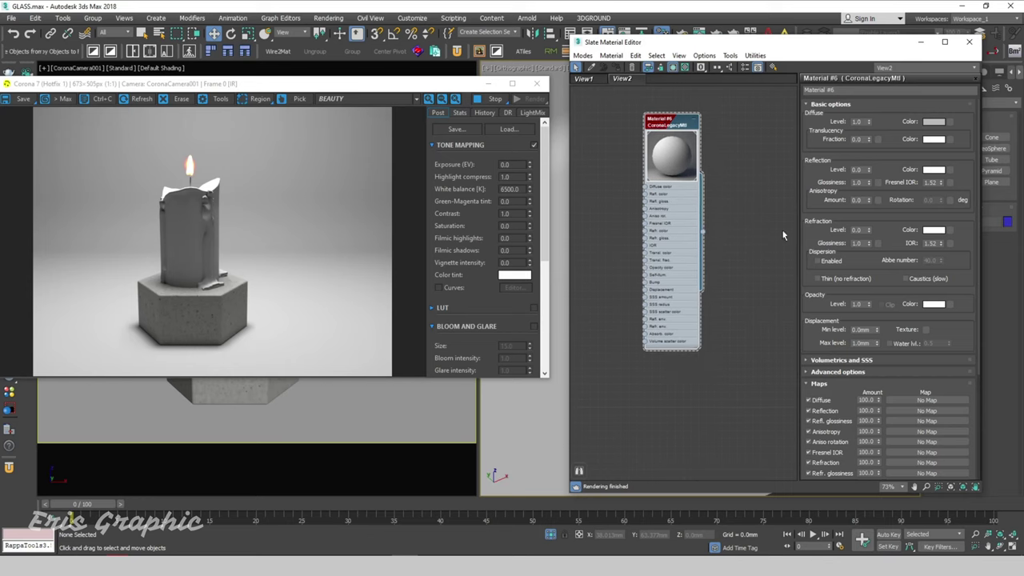
In Volumetrics and SSS, switch the scattering mode to SSS with amount 1.0.
left_click(812, 361)
left_click_drag(814, 337, 818, 199)
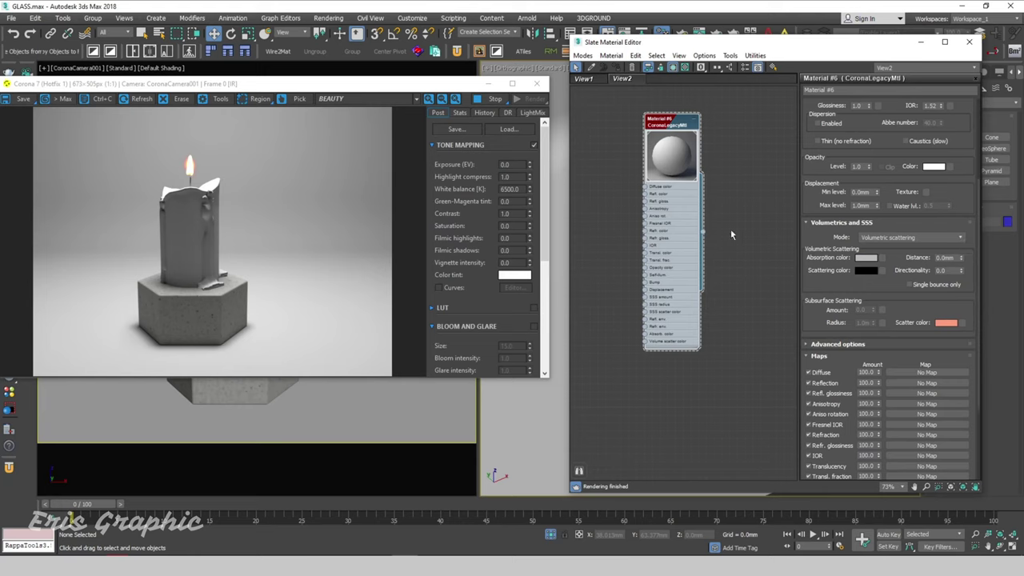
left_click(878, 240)
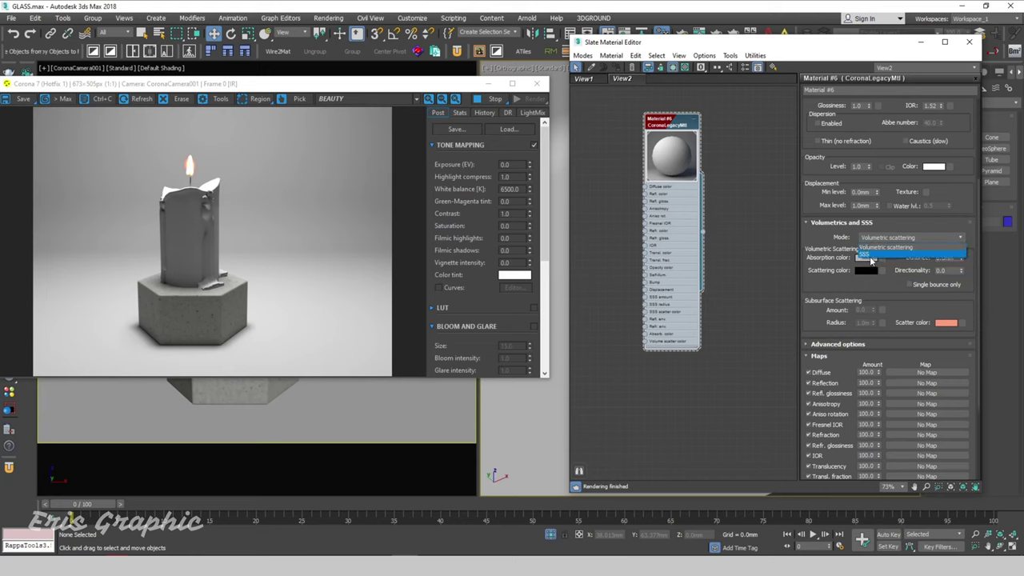
left_click(870, 258)
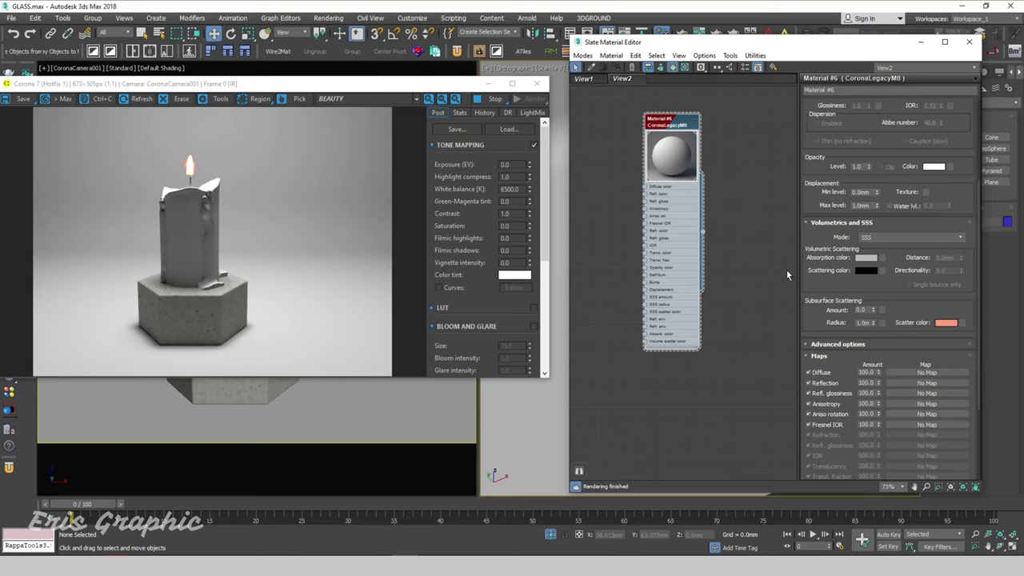
left_click(863, 311)
type("1")
key("Return")
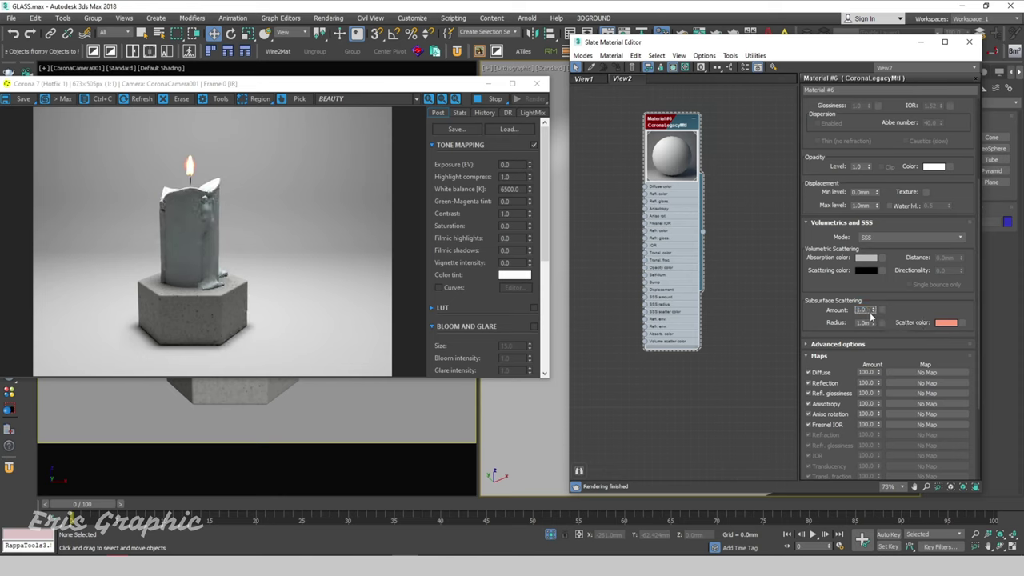
Tune the subsurface scattering radius, entering 20.5, and check the render.
left_click(170, 213)
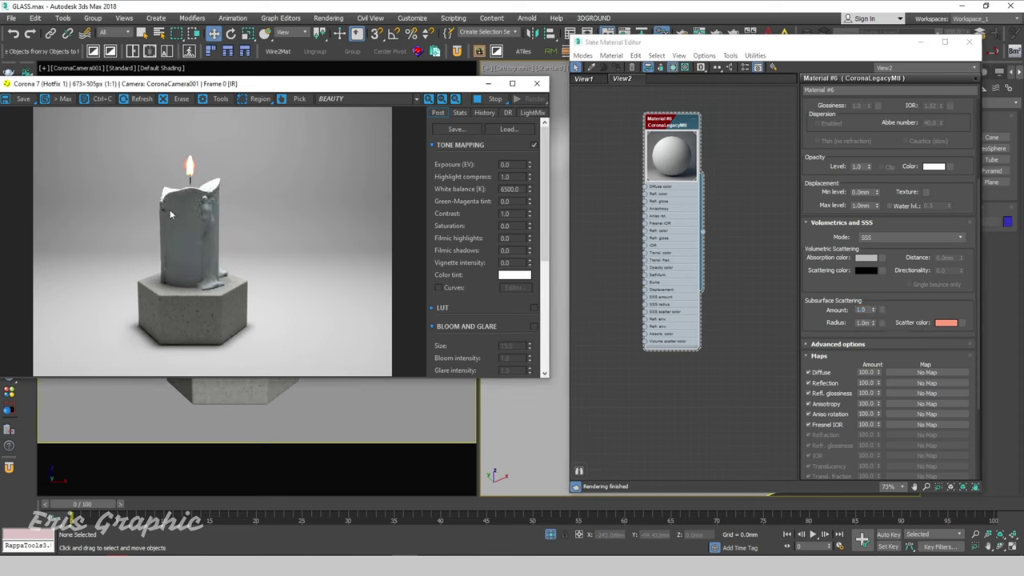
left_click(867, 312)
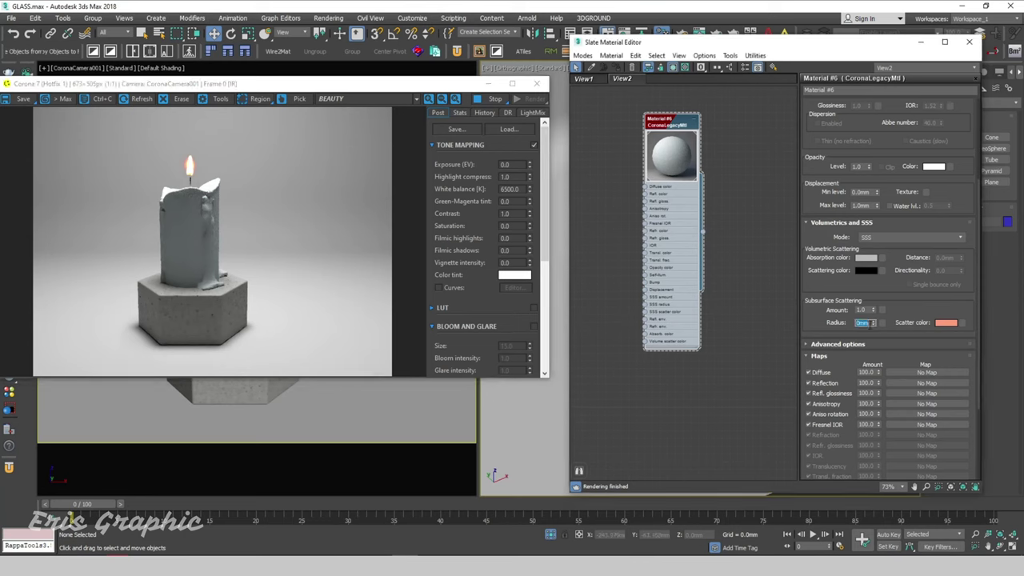
left_click_drag(874, 323, 875, 264)
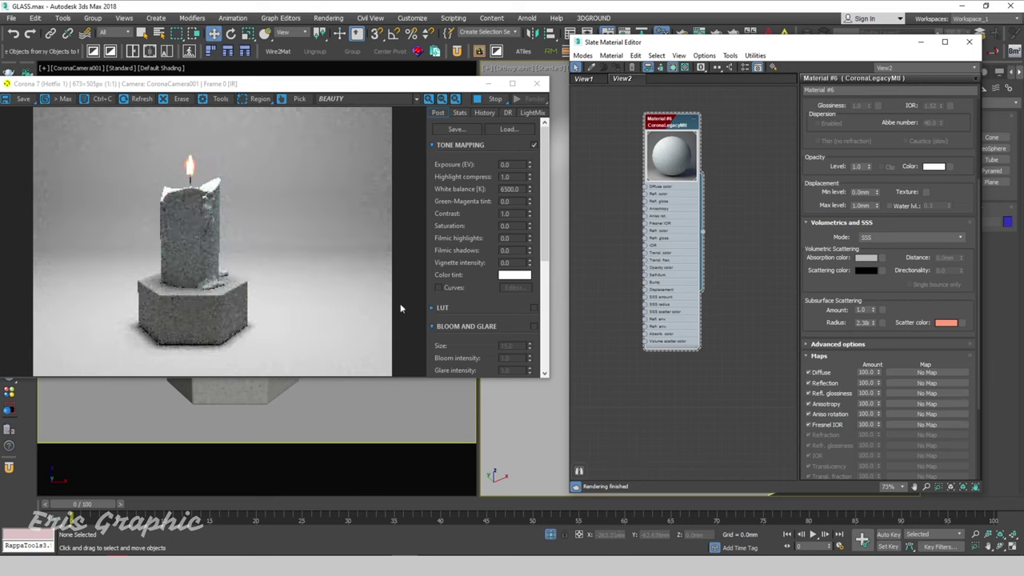
double_click(862, 323)
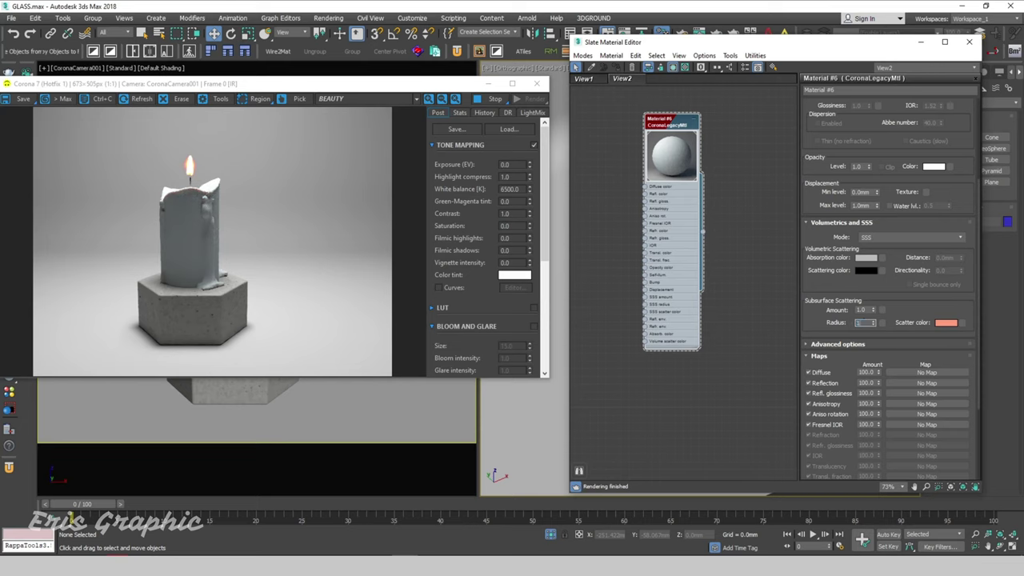
key("Return")
key("Return")
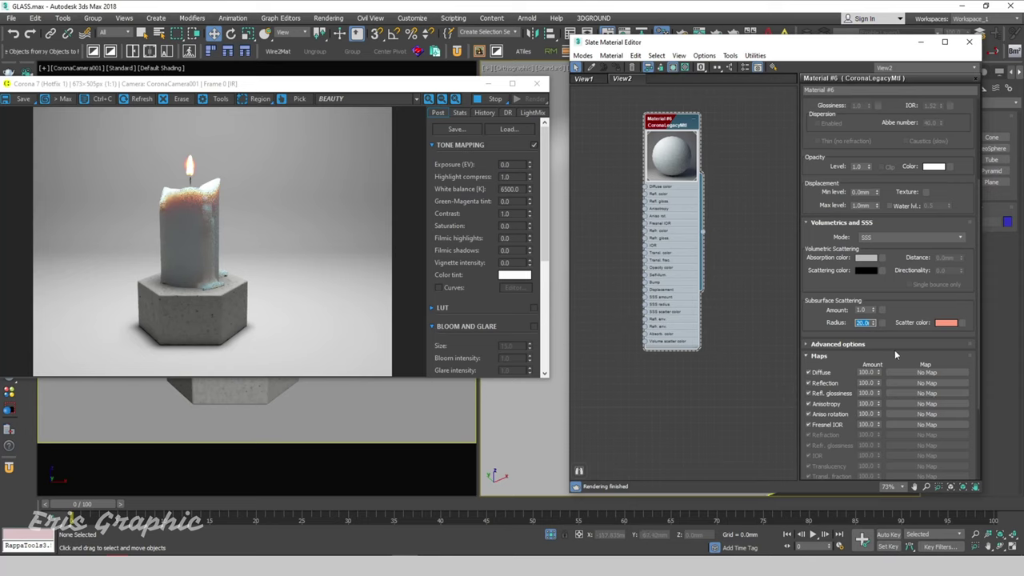
type("20.5")
key("Return")
key("Return")
left_click(207, 201)
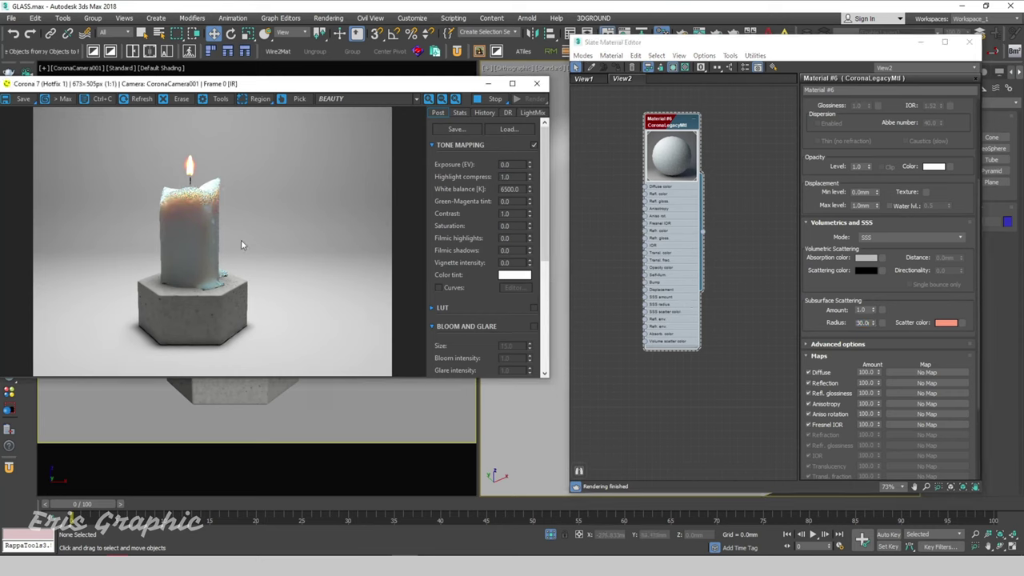
Change the SSS scatter colour, trying green before settling on pink R255 G51 B166.
left_click(952, 324)
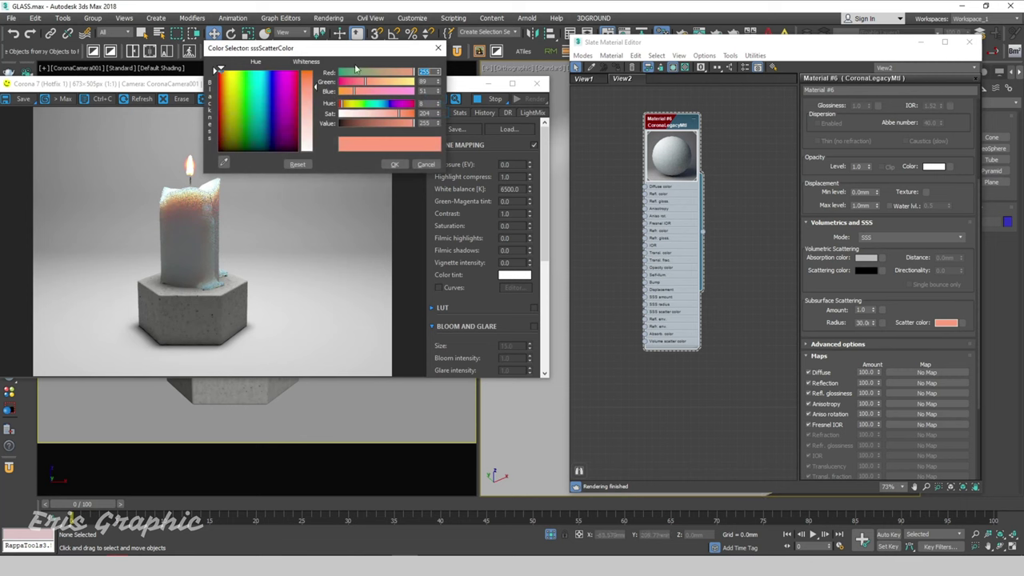
left_click_drag(363, 52, 873, 95)
left_click(761, 137)
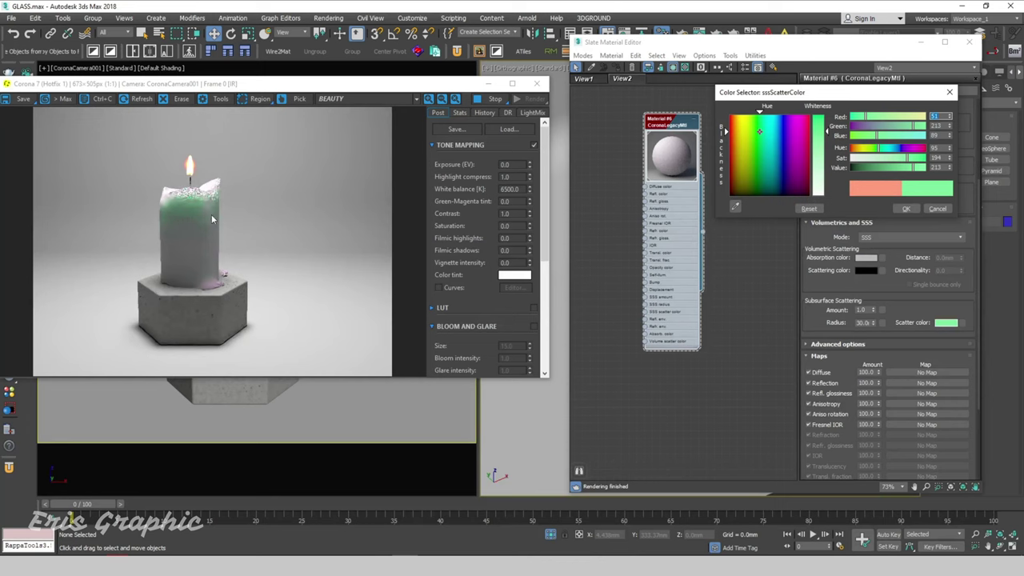
left_click(189, 212)
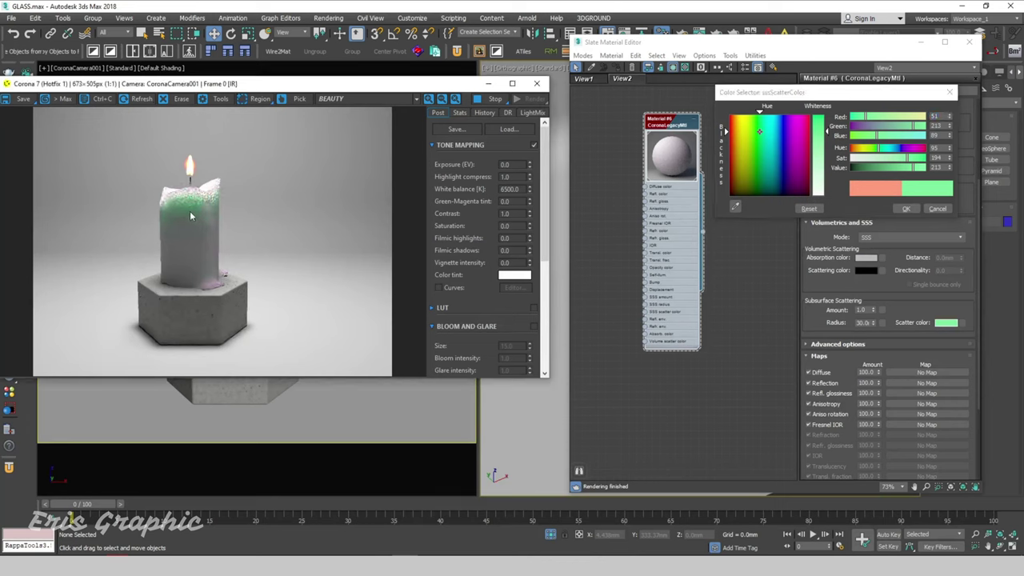
scroll(190, 216, "up", 1)
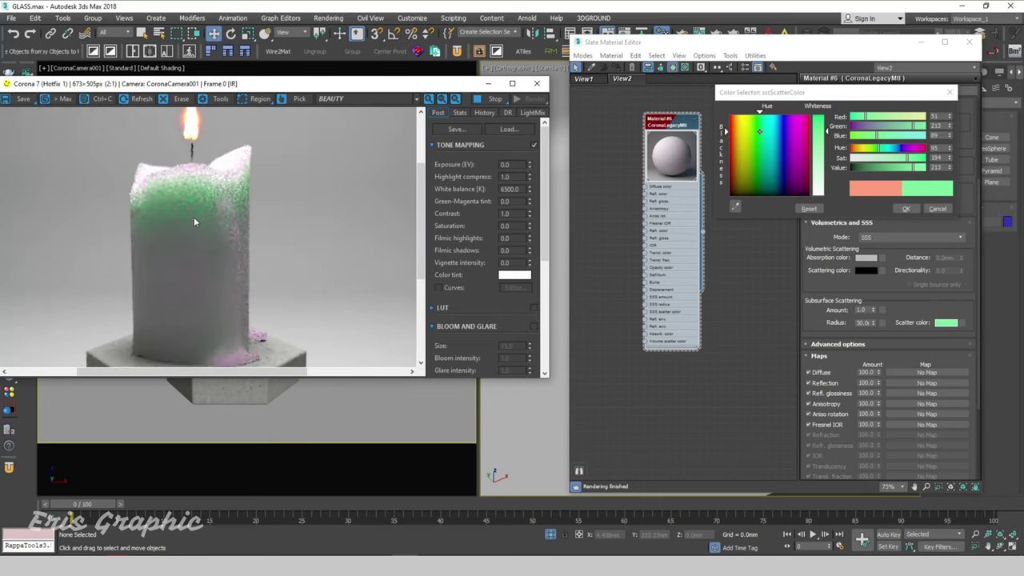
left_click_drag(797, 141, 802, 117)
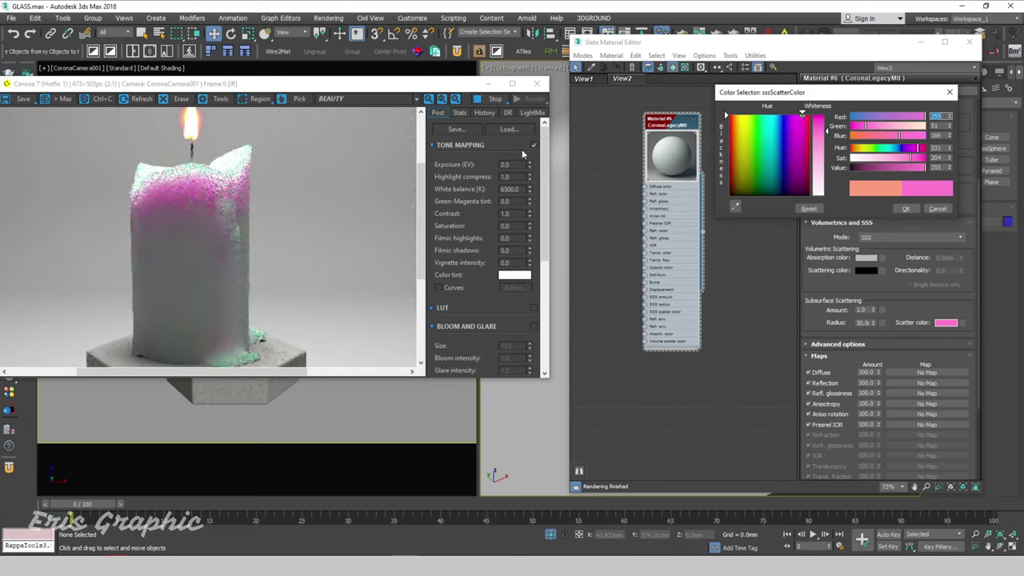
scroll(257, 252, "down", 1)
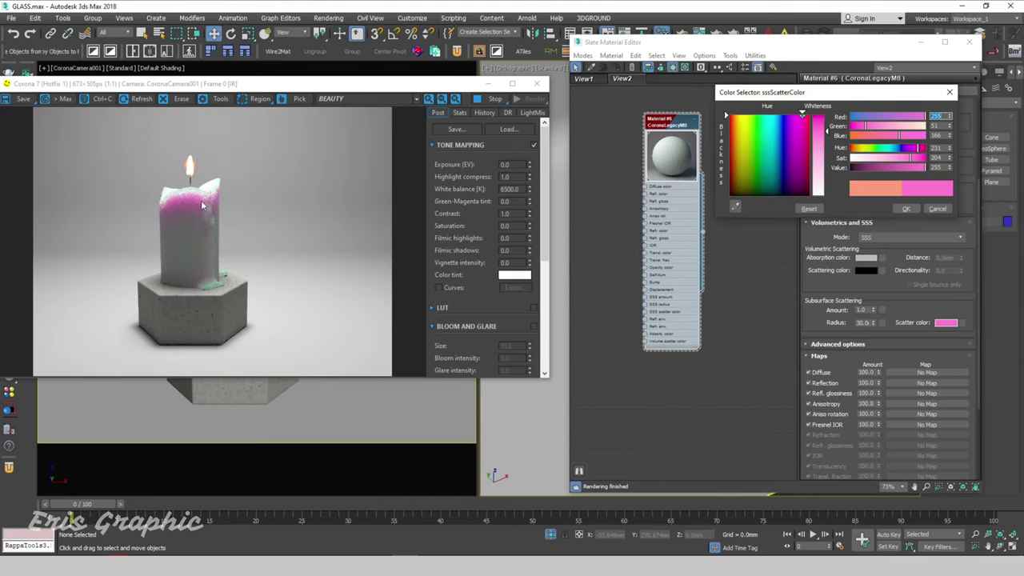
left_click(906, 208)
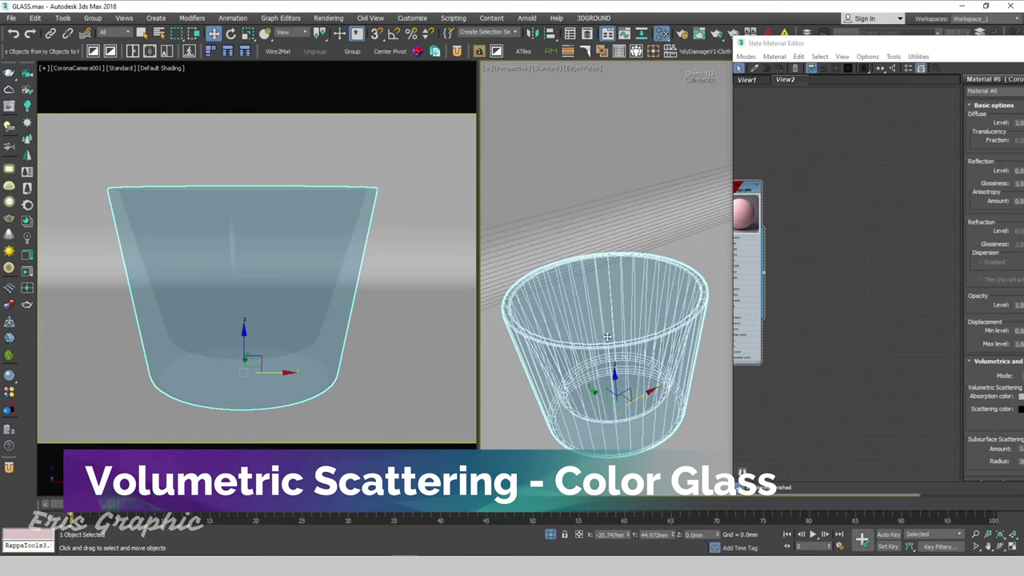
Create a new CoronaLegacyMtl in the Slate view and assign it to the glass cup.
left_click(718, 165)
left_click(596, 296)
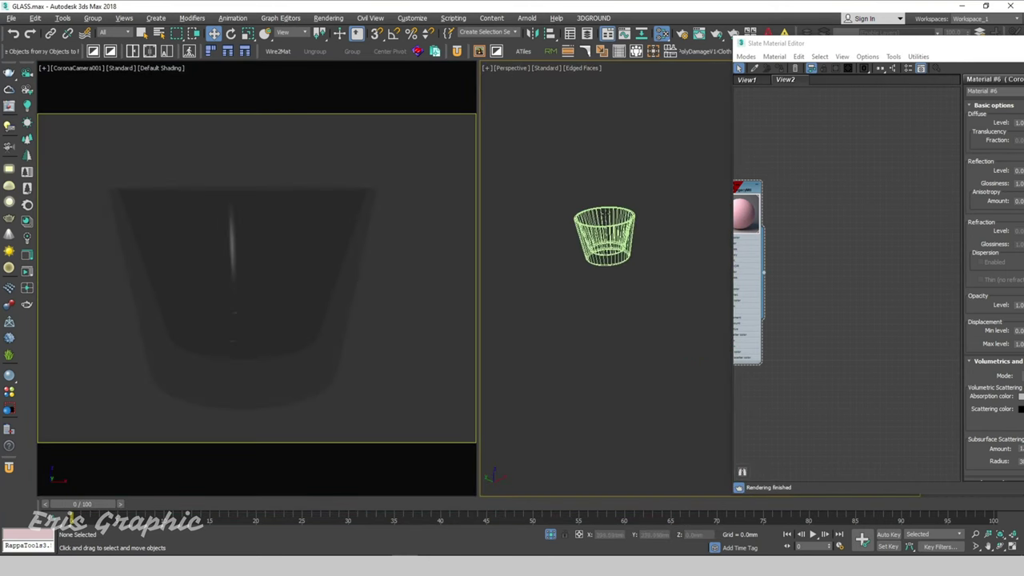
scroll(632, 201, "up", 5)
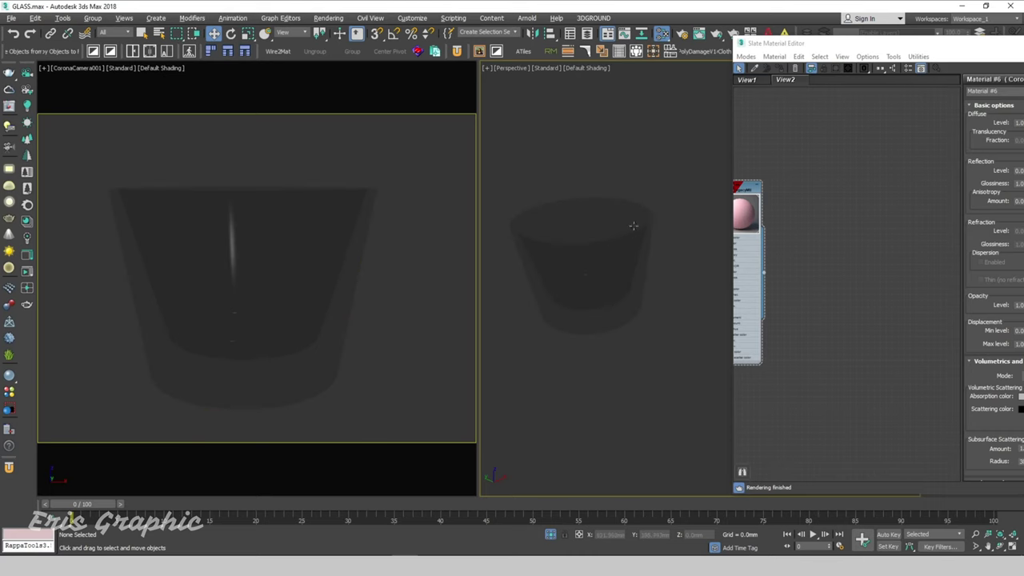
left_click(603, 325)
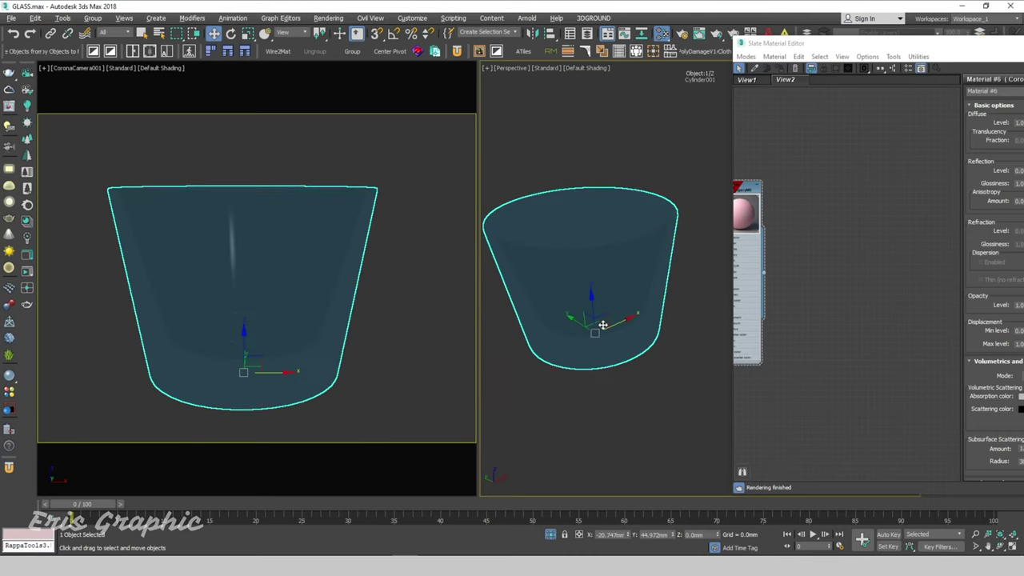
right_click(829, 171)
mouse_move(859, 175)
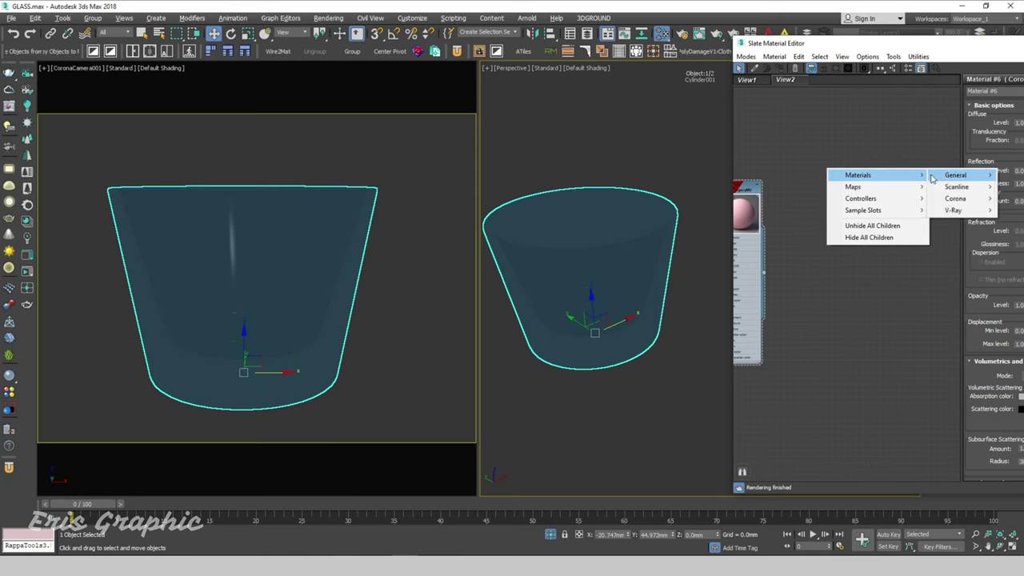
mouse_move(956, 198)
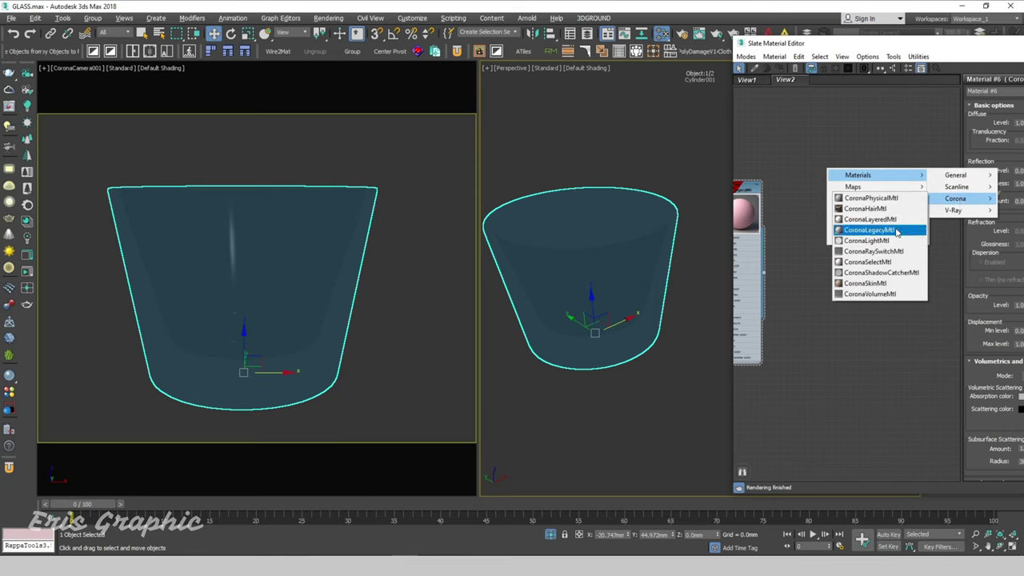
left_click(897, 230)
double_click(833, 178)
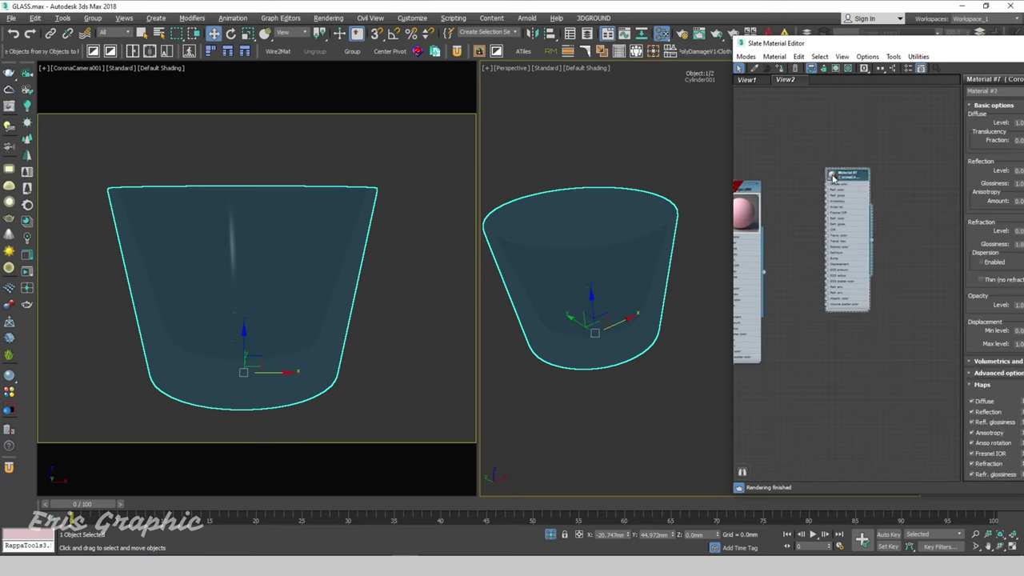
left_click(832, 177)
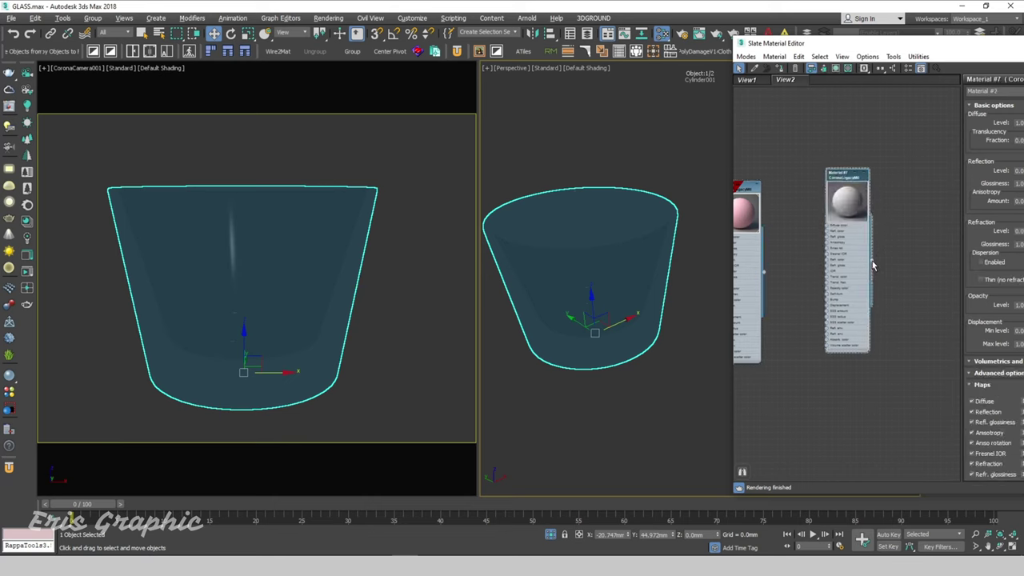
left_click_drag(872, 265, 622, 224)
Unhide the backdrop plane and start a Corona interactive render.
left_click(422, 152)
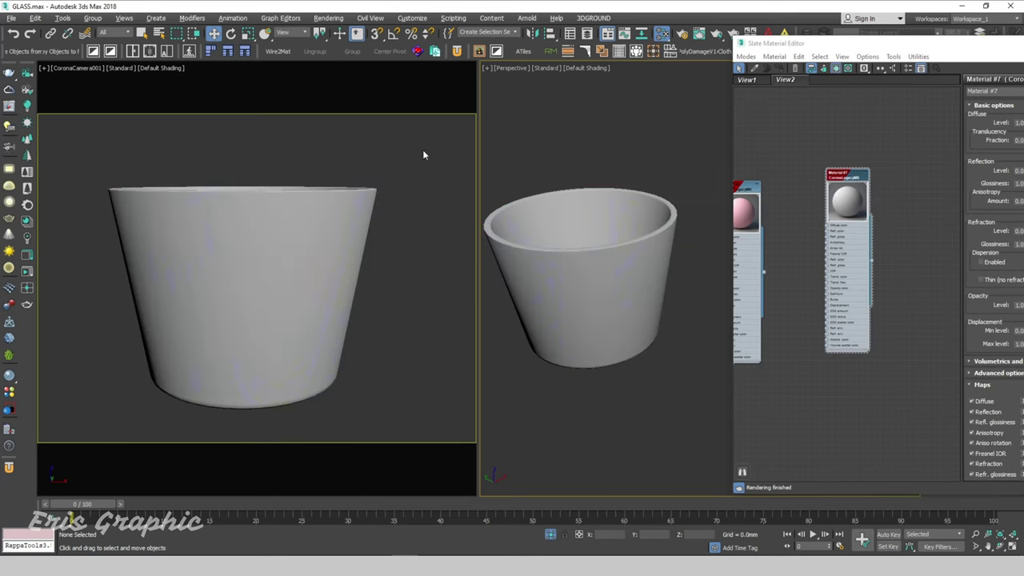
right_click(607, 142)
left_click(640, 94)
left_click(336, 158)
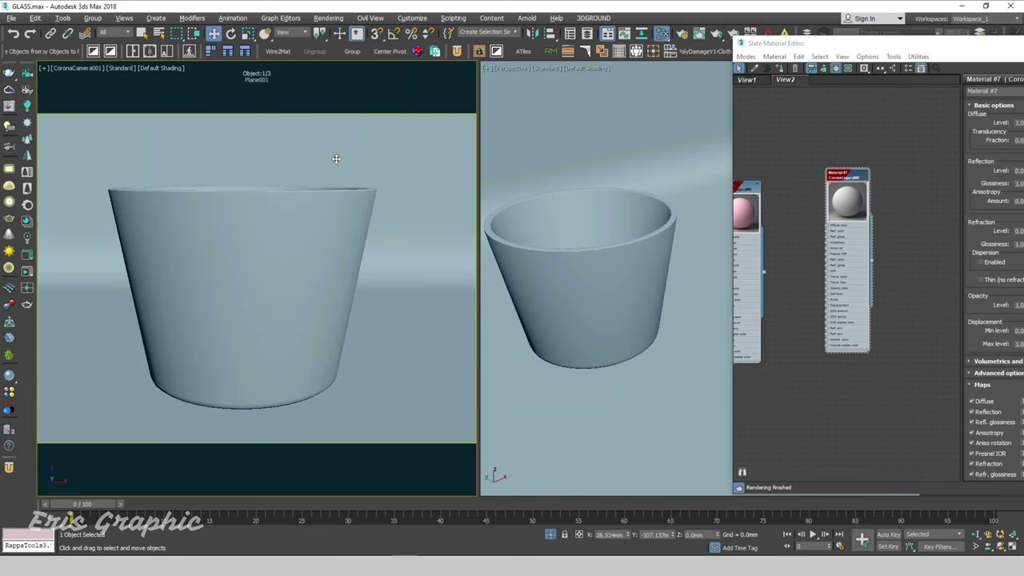
left_click(26, 289)
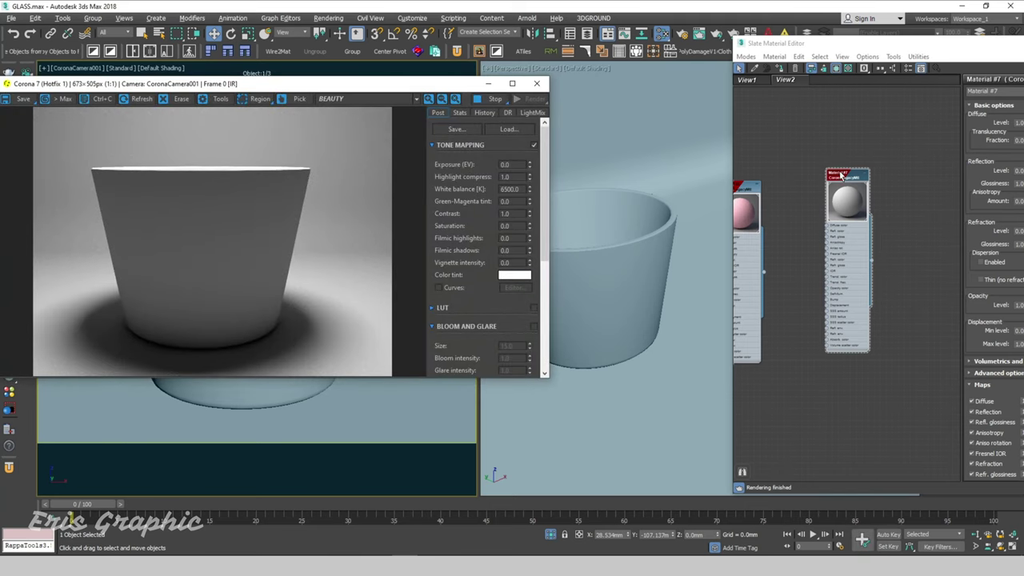
Set the glass material's Diffuse level to 0 and Reflection level to 1.
left_click_drag(833, 49, 684, 30)
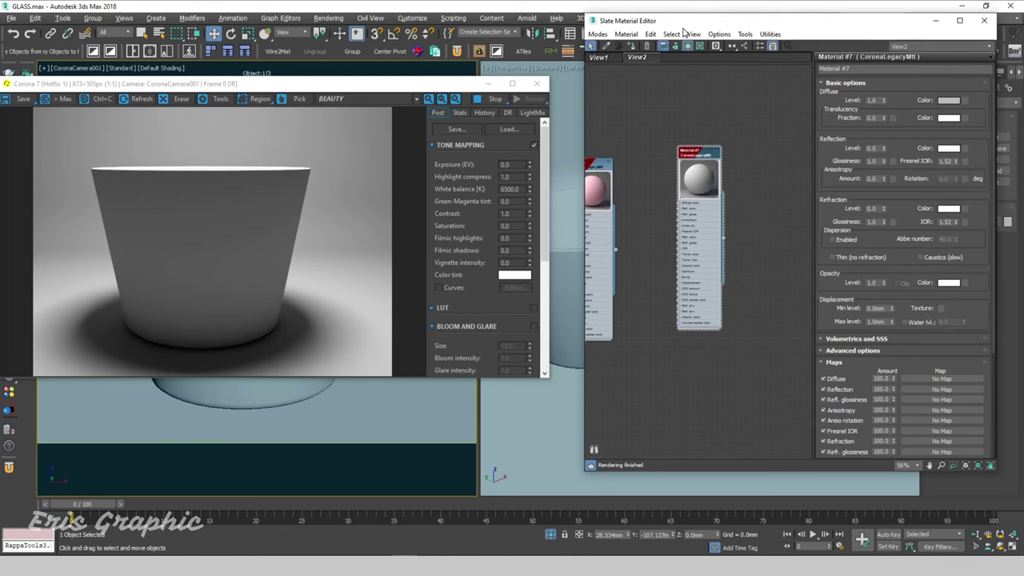
left_click_drag(378, 89, 381, 82)
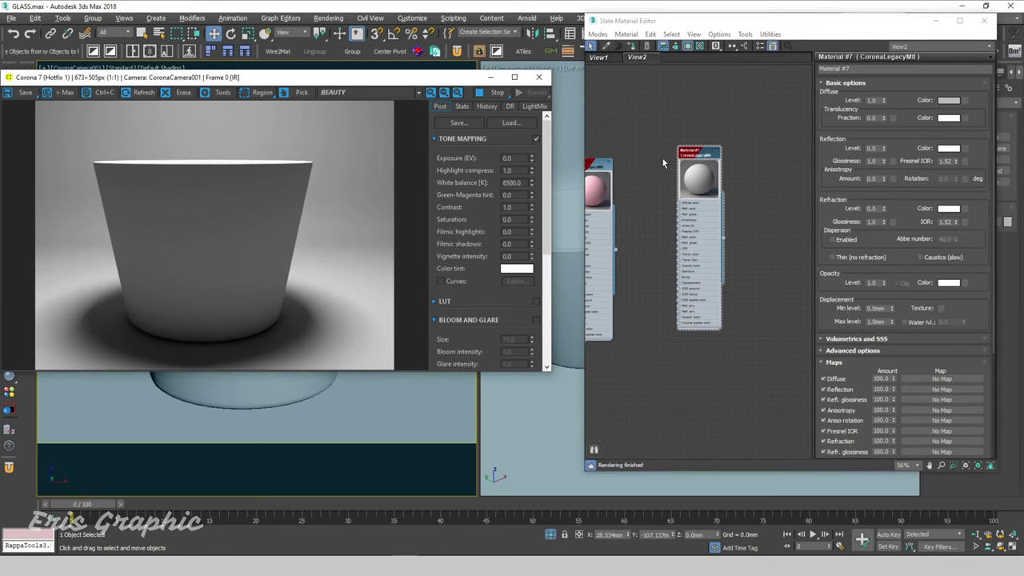
left_click(693, 153)
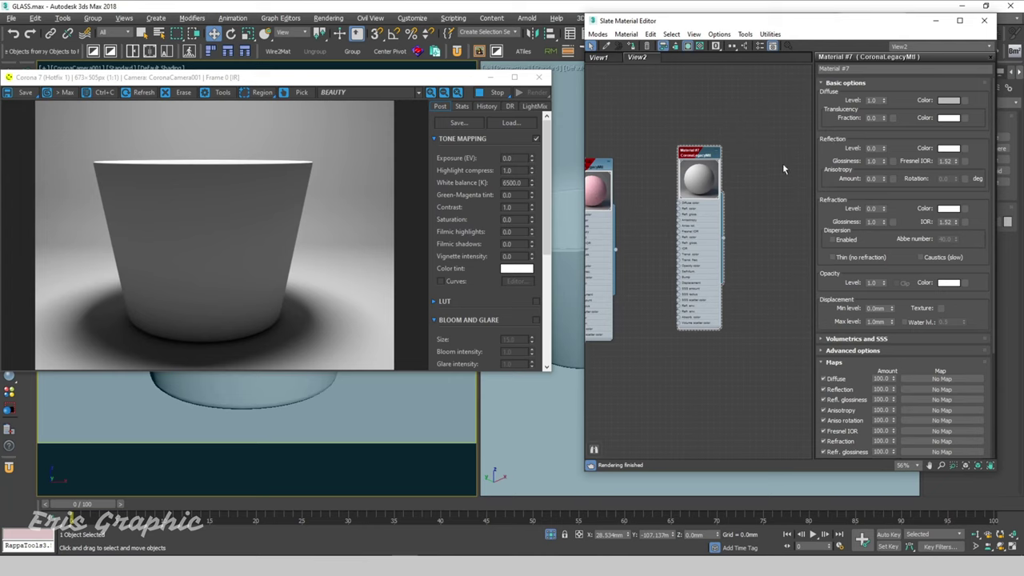
double_click(872, 100)
type("0")
double_click(874, 148)
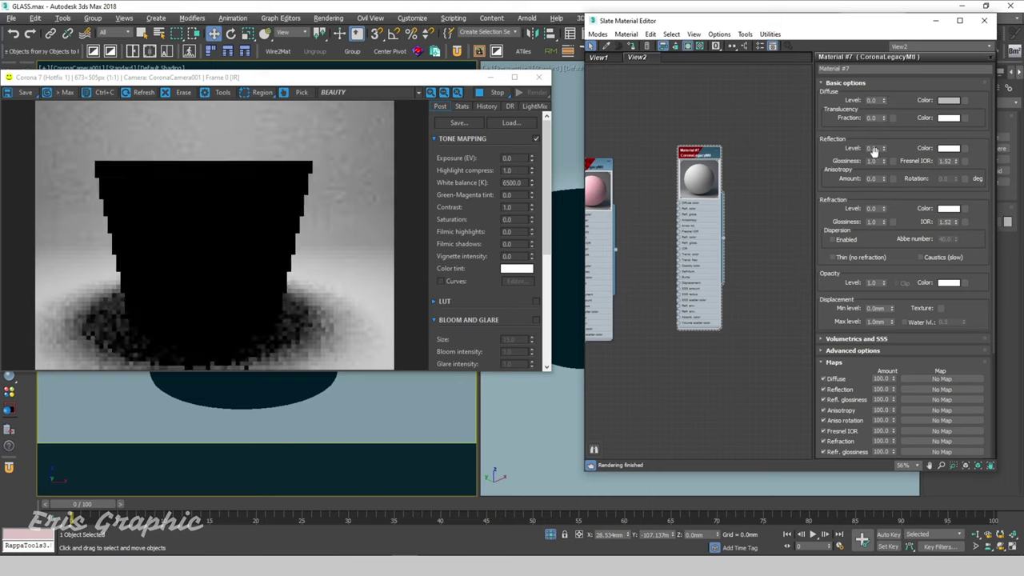
type("1")
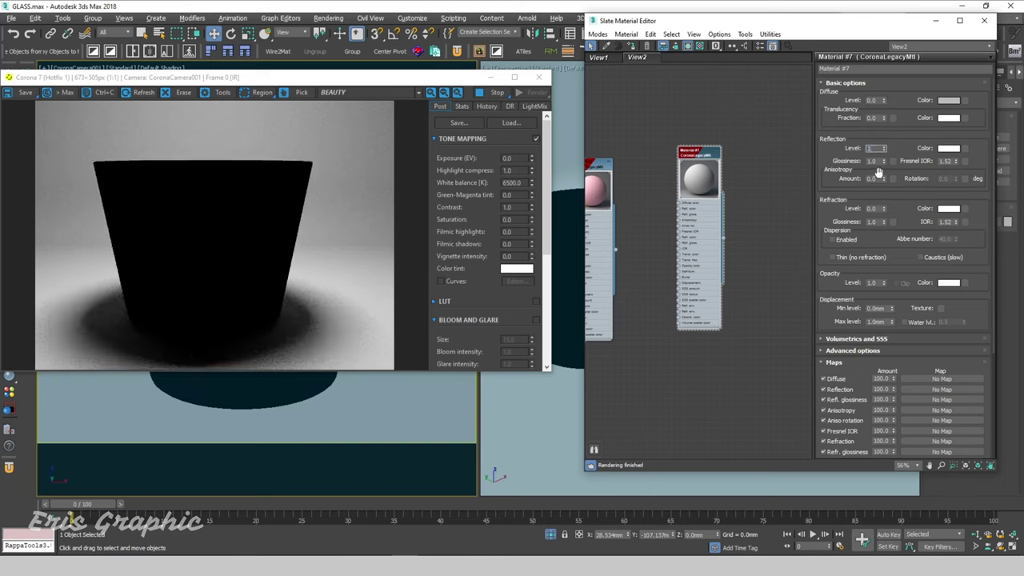
double_click(874, 178)
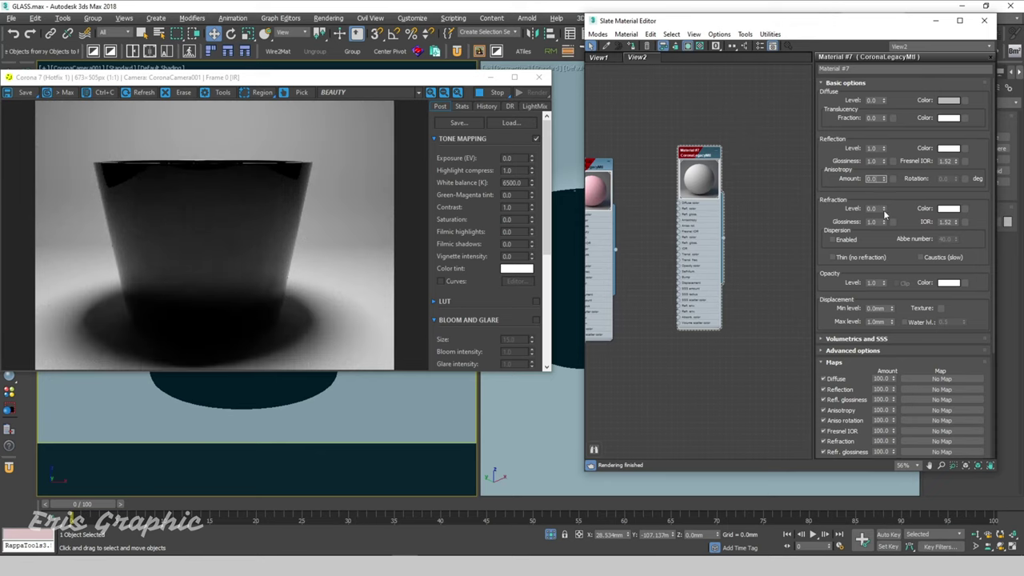
Set the Refraction level to 1 and check the clear glass in the render.
double_click(879, 210)
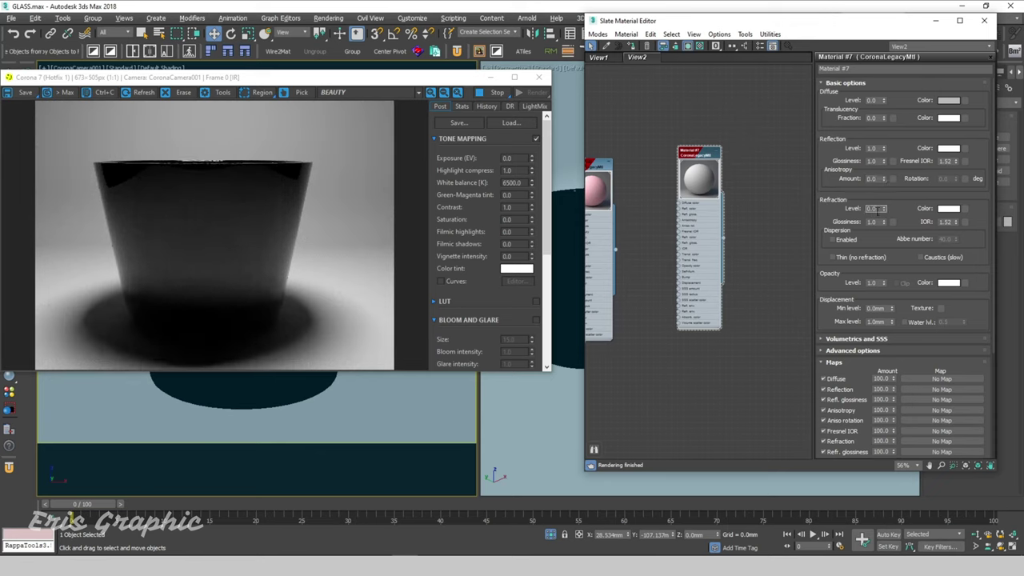
type("1")
left_click(881, 177)
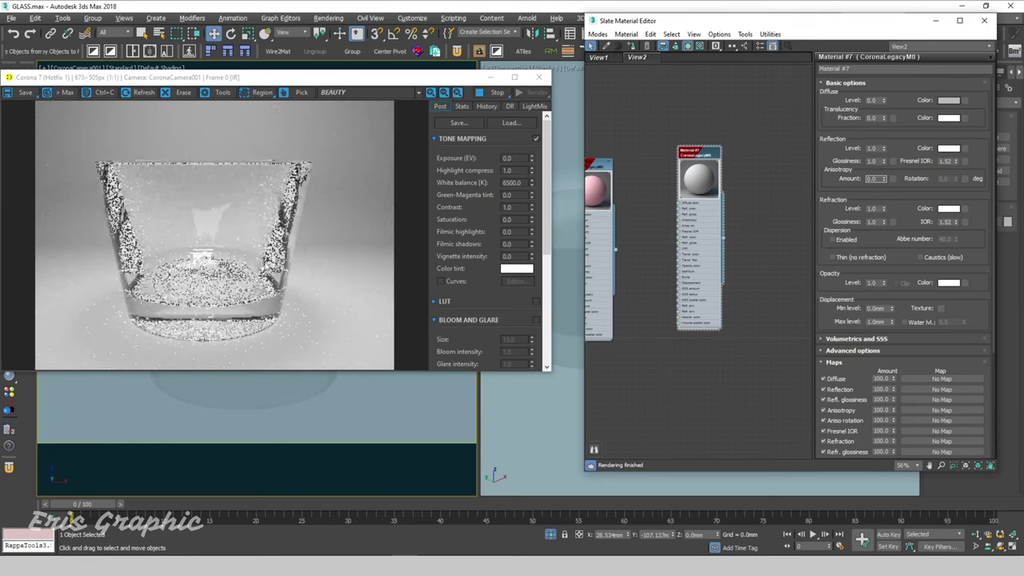
left_click(221, 215)
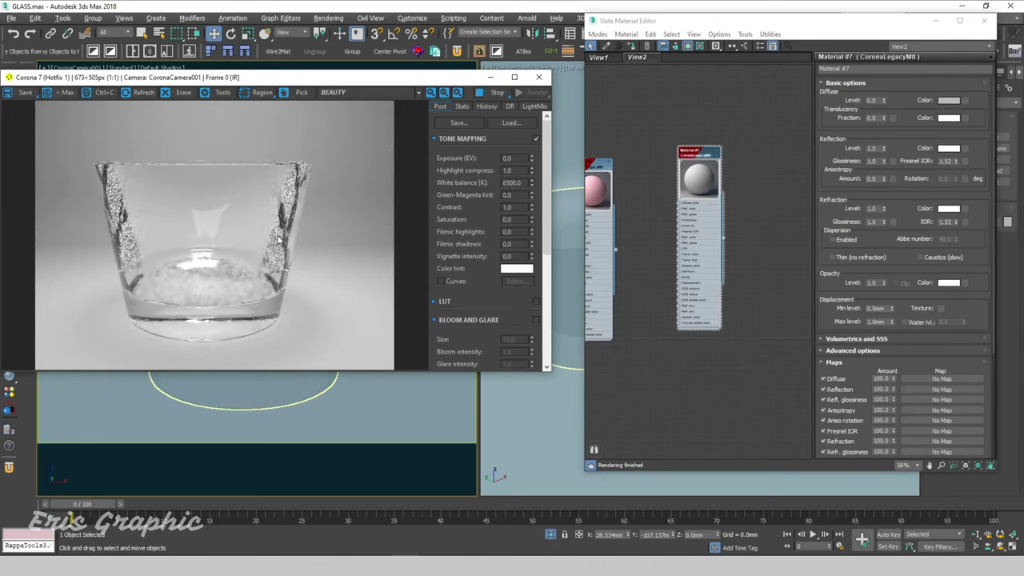
left_click_drag(800, 22, 730, 10)
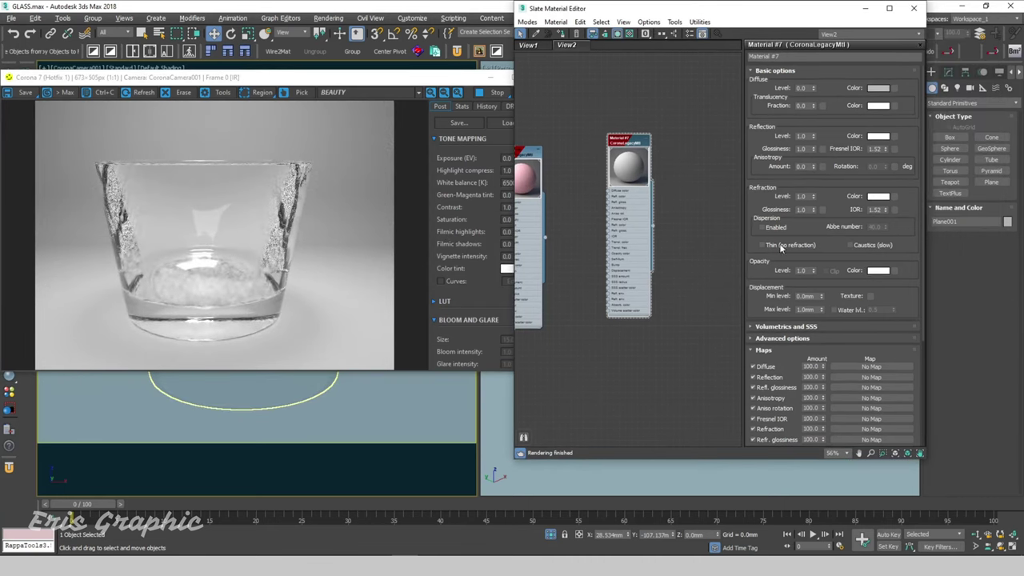
Expand Volumetrics and SSS and set the absorption distance to 10 mm.
left_click(771, 328)
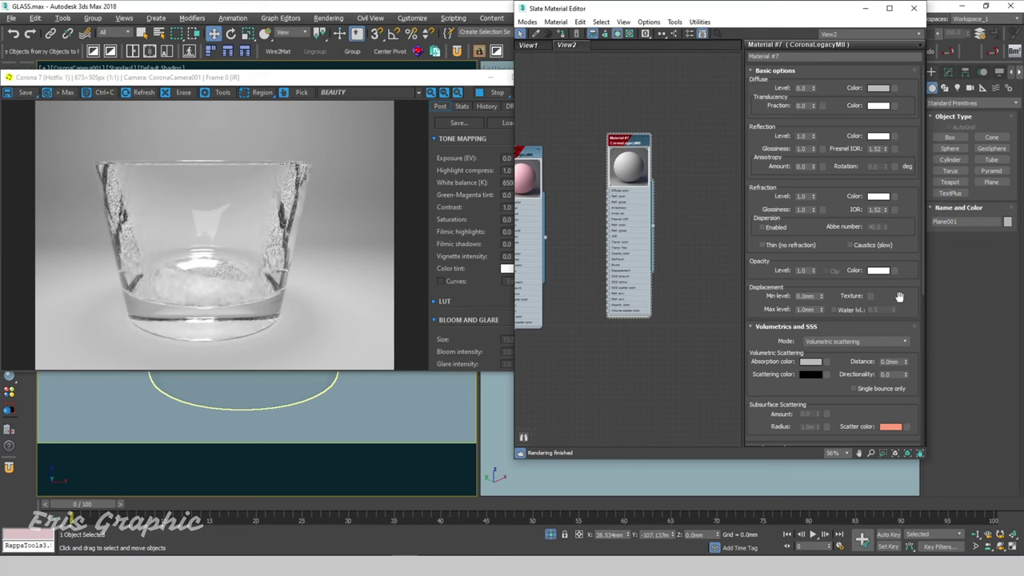
scroll(901, 278, "down", 1)
left_click_drag(902, 277, 909, 176)
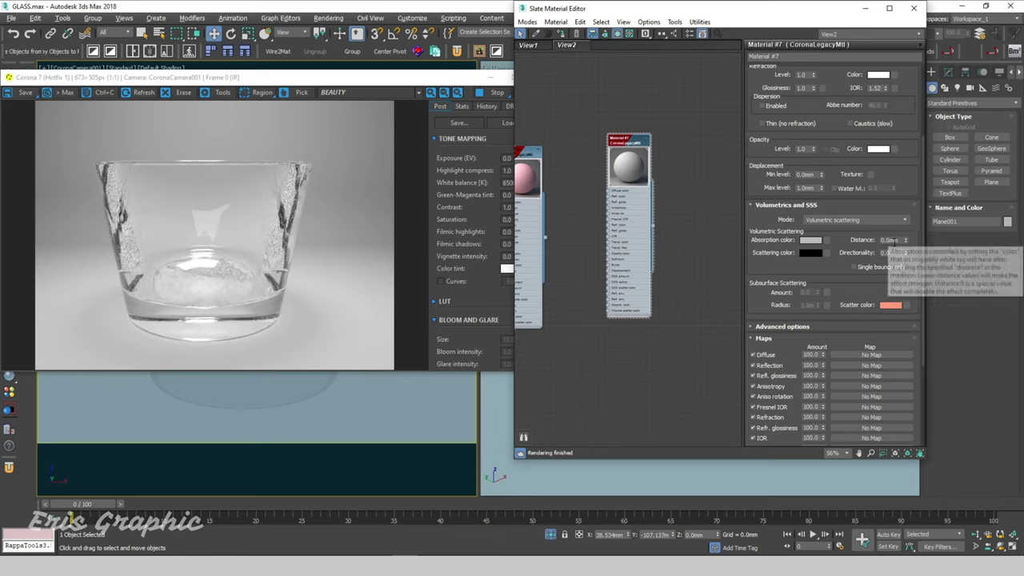
left_click(905, 241)
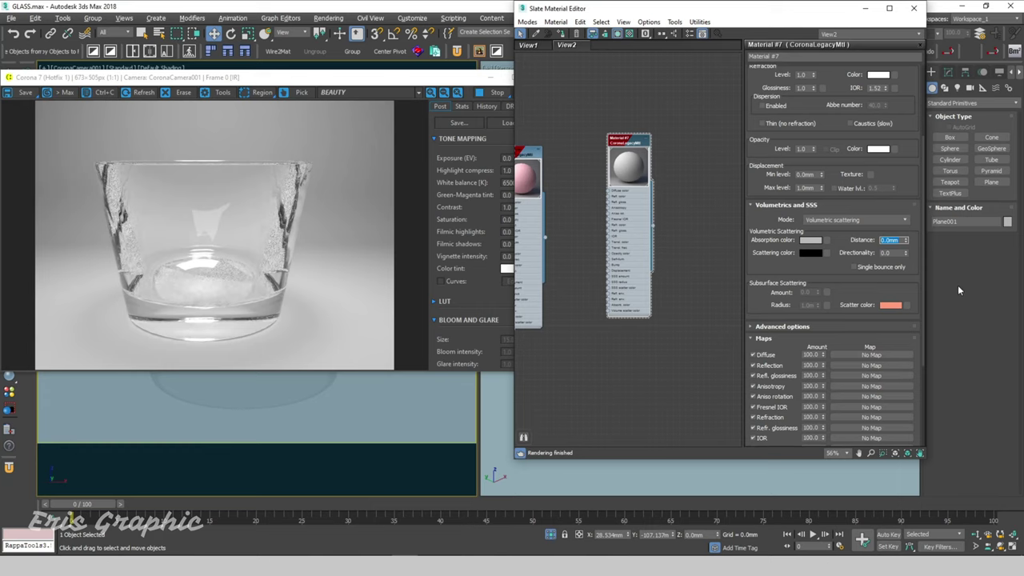
type("10")
key("Return")
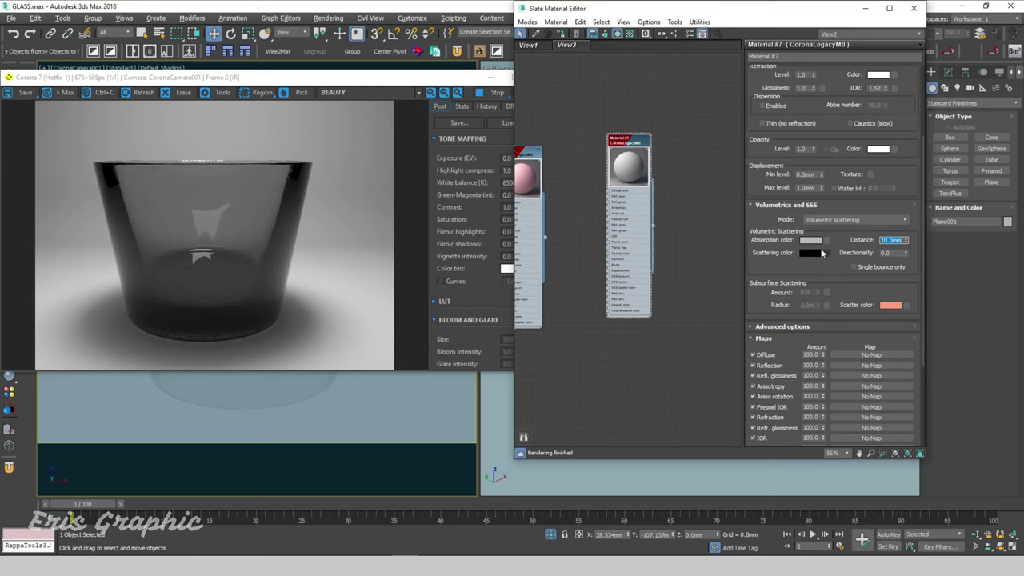
Pick a saturated deep blue as the absorption colour and view the render.
left_click(811, 240)
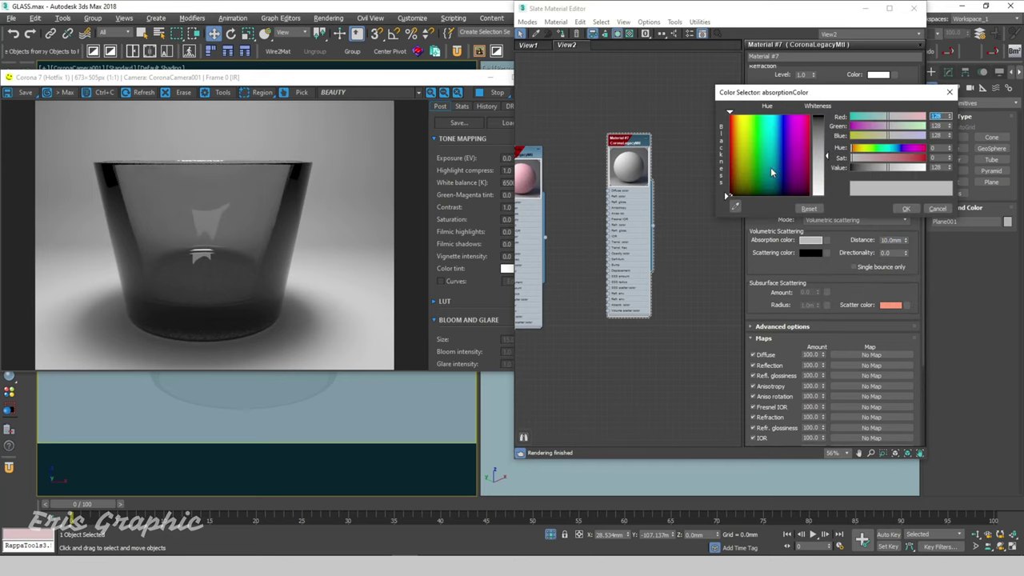
left_click(763, 138)
left_click_drag(763, 138, 769, 114)
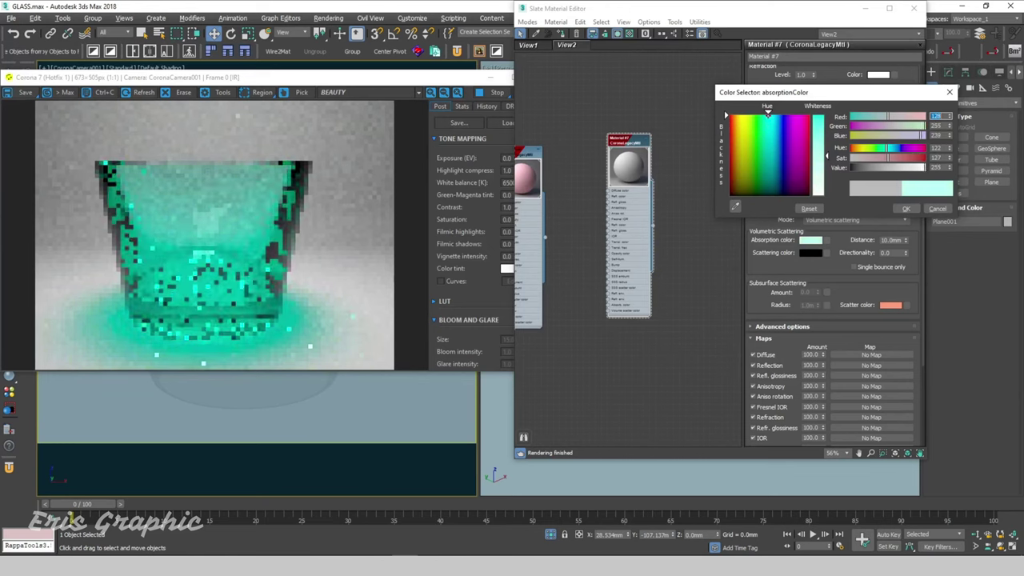
left_click_drag(783, 162, 780, 168)
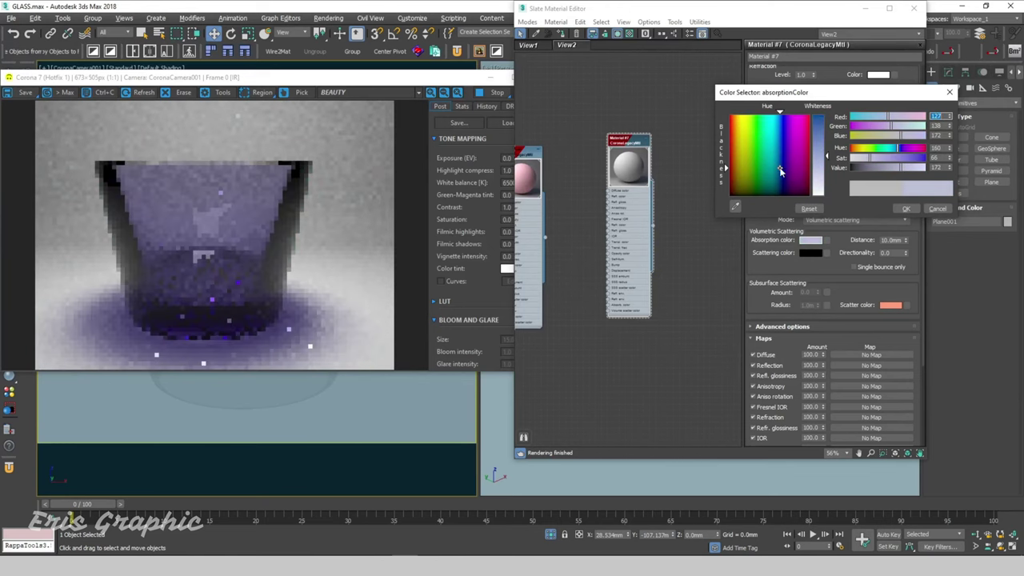
left_click_drag(920, 160, 905, 158)
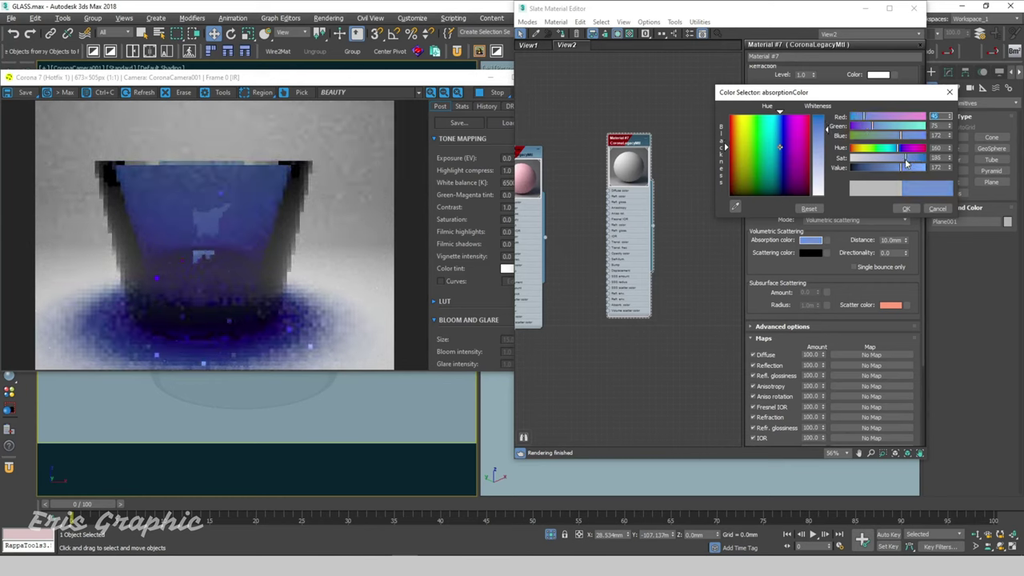
left_click(907, 209)
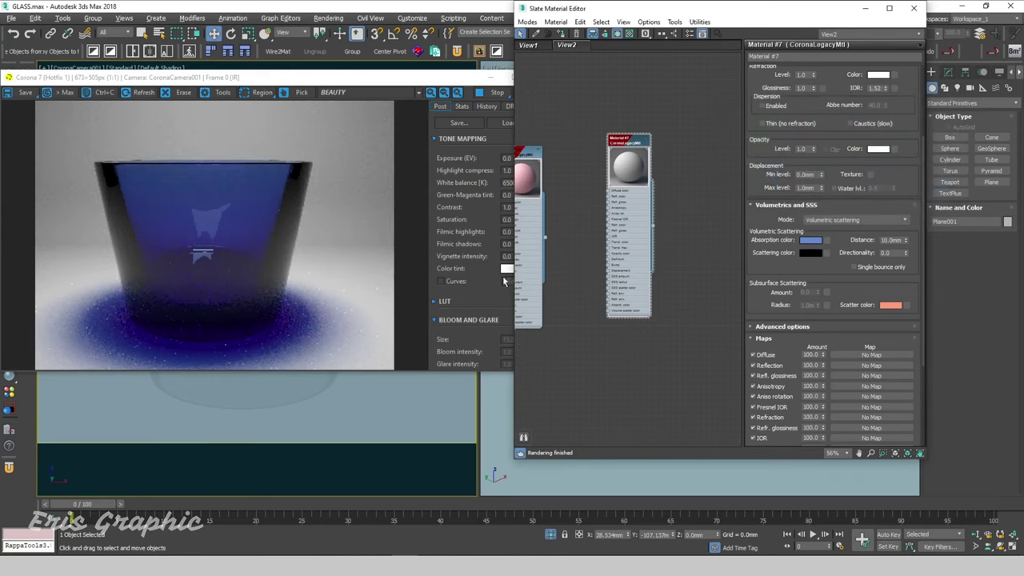
left_click(238, 209)
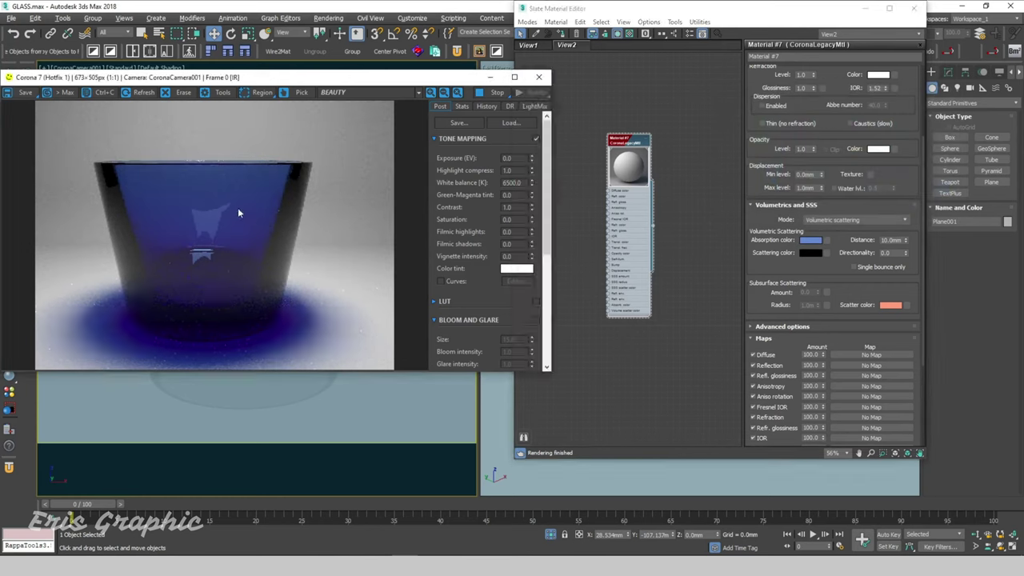
Try absorption distances of 50 and 30 mm, then settle on 500 mm.
left_click(893, 240)
type("50")
key("Return")
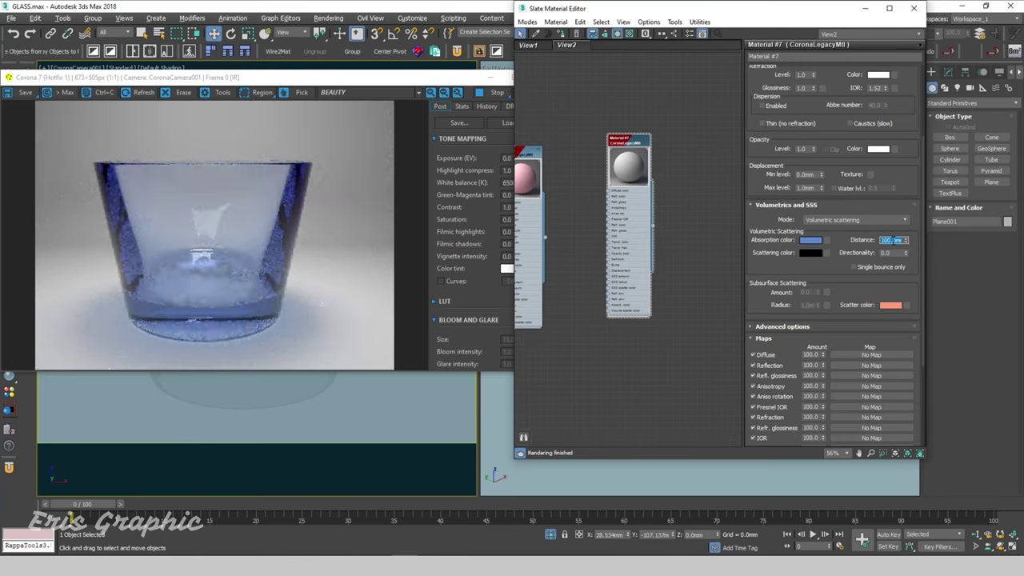
type("30")
key("Return")
type("500")
key("Return")
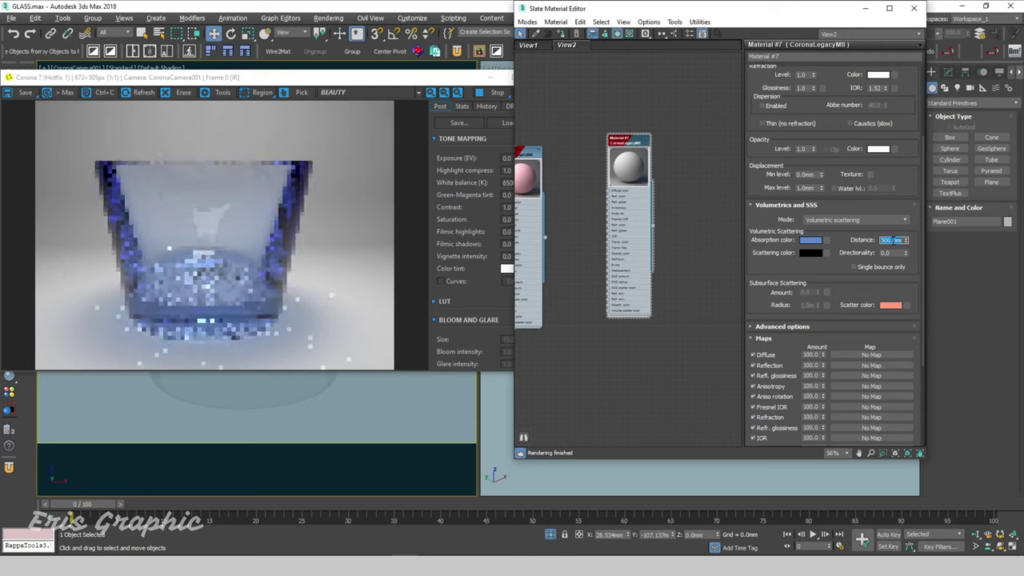
left_click(290, 213)
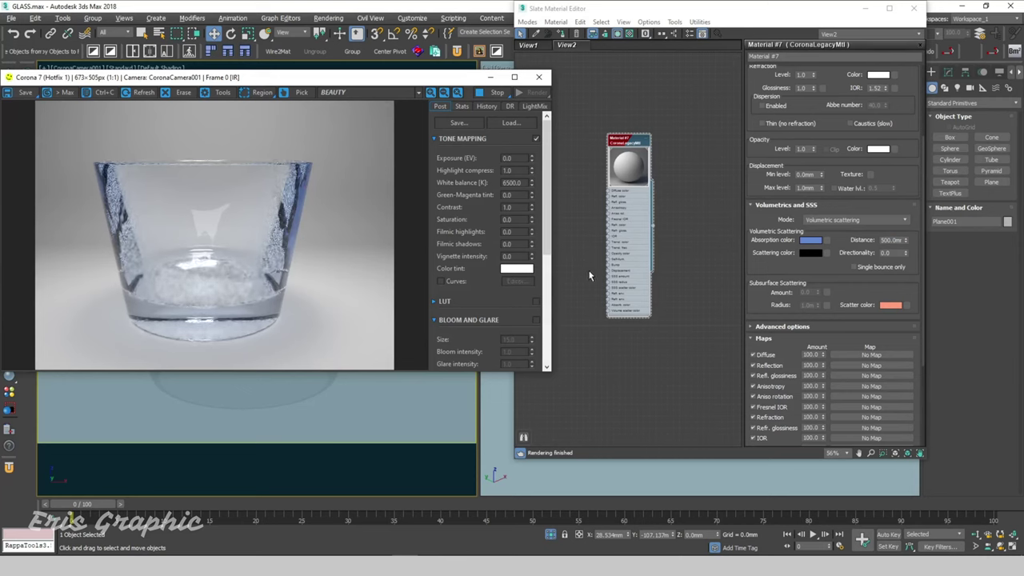
Enlarge the frame buffer to 798×599, stop the interactive render, and inspect it full screen.
left_click_drag(485, 81, 496, 31)
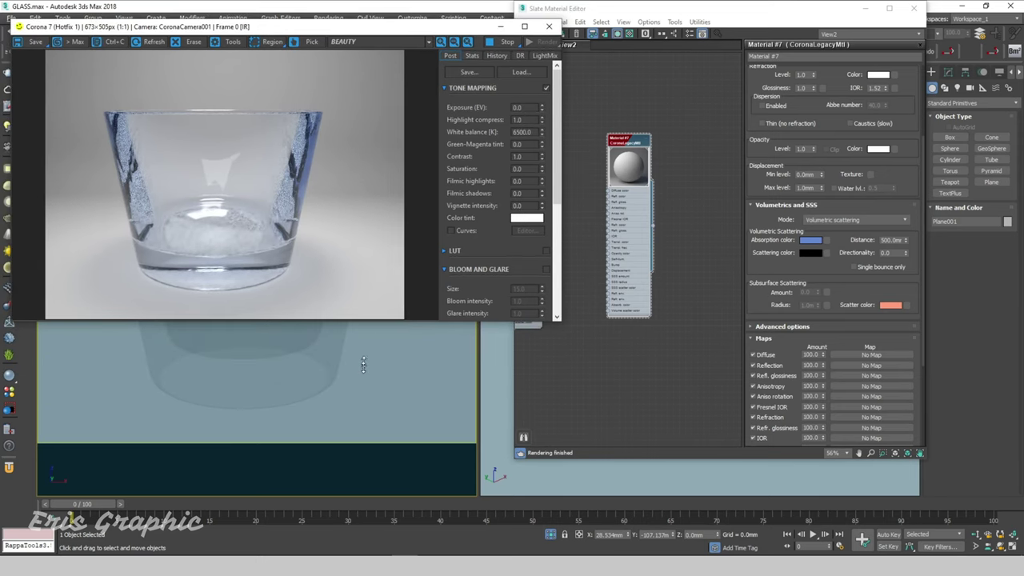
left_click_drag(369, 319, 349, 367)
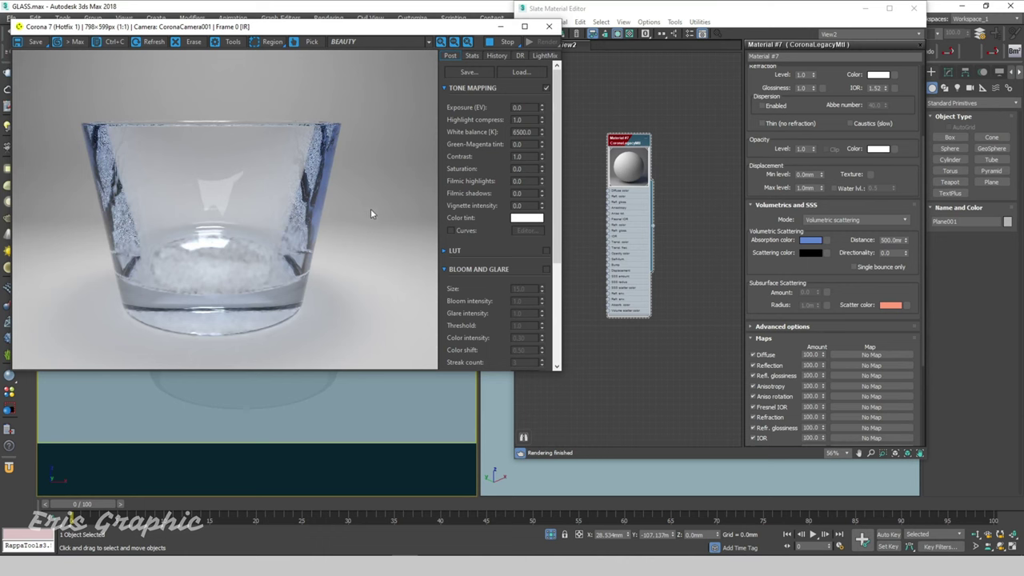
left_click_drag(372, 32, 392, 64)
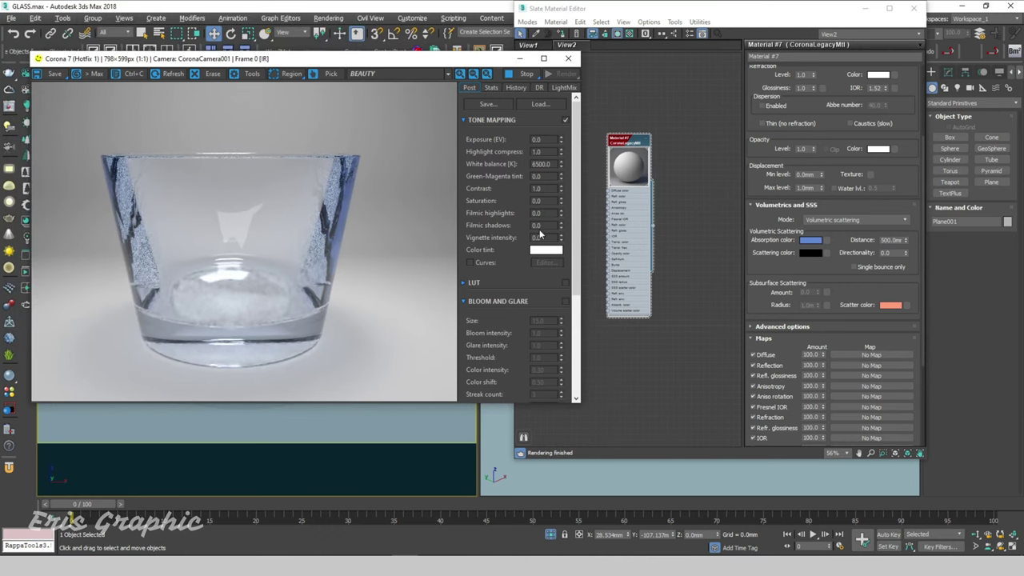
left_click(522, 74)
left_click(543, 59)
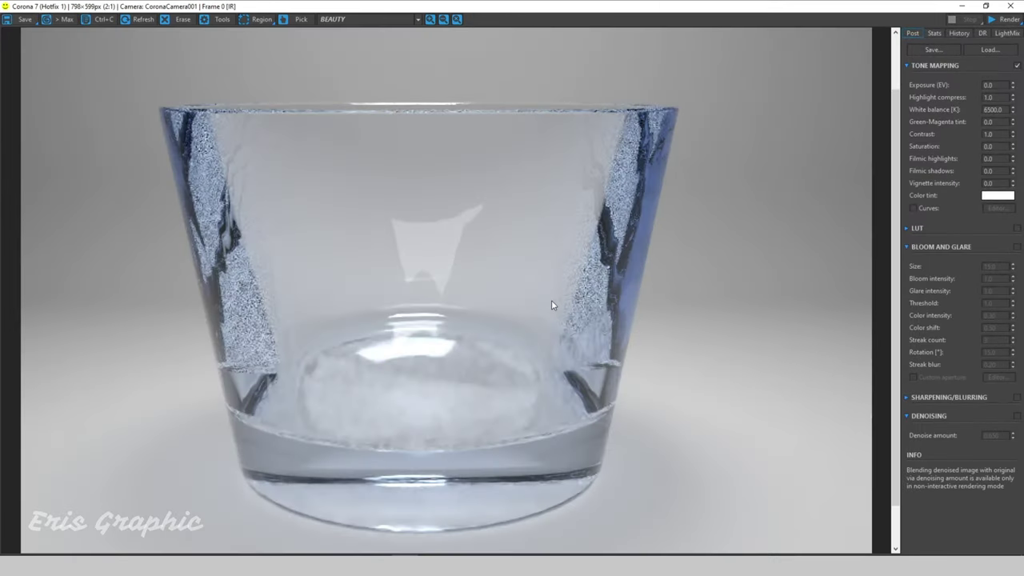
scroll(404, 252, "down", 1)
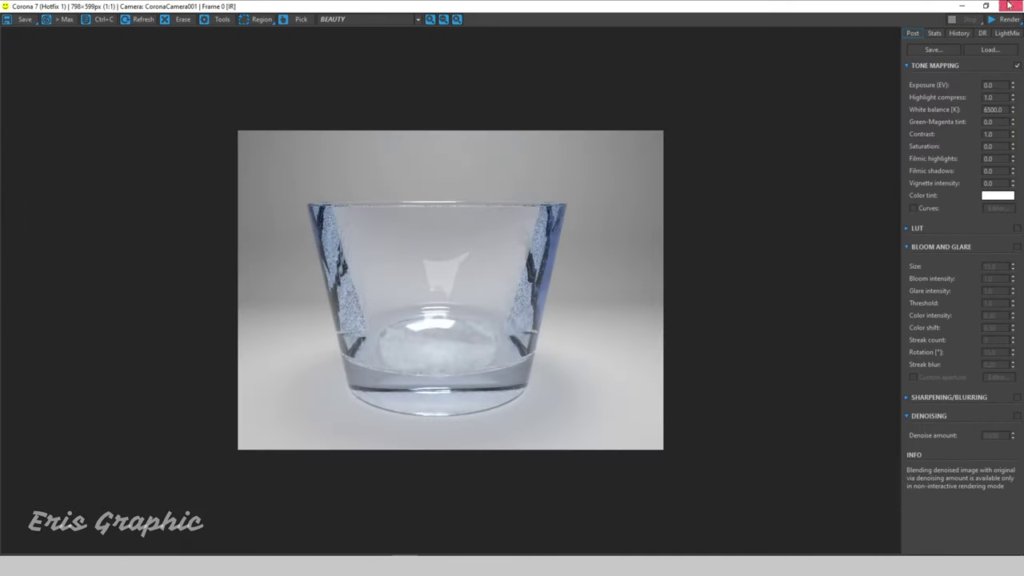
left_click(986, 5)
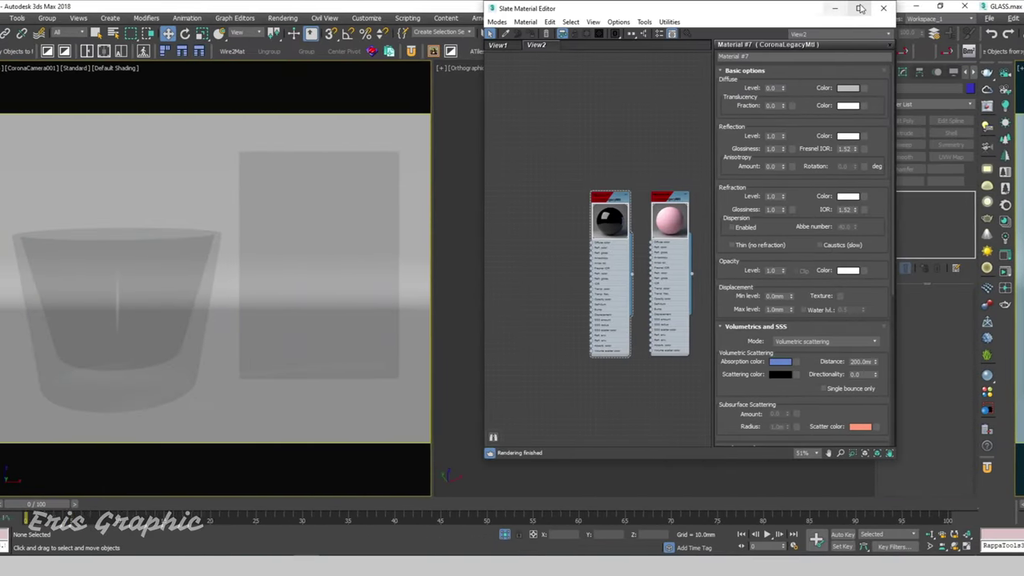
Maximize the Slate editor and add a Gradient map node beside the materials.
left_click(860, 8)
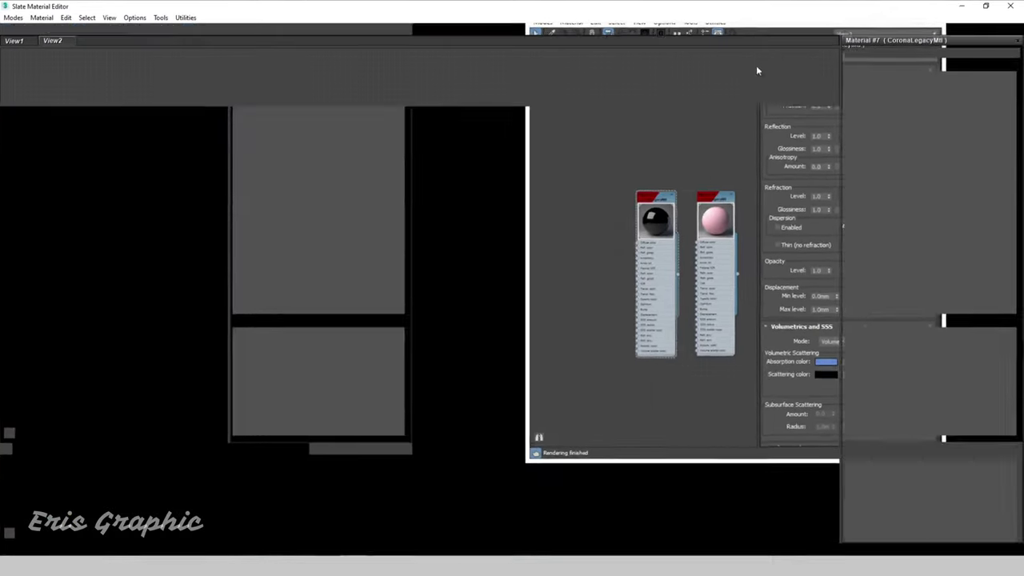
middle_click_drag(288, 162, 722, 166)
middle_click_drag(346, 213, 353, 251)
right_click(336, 221)
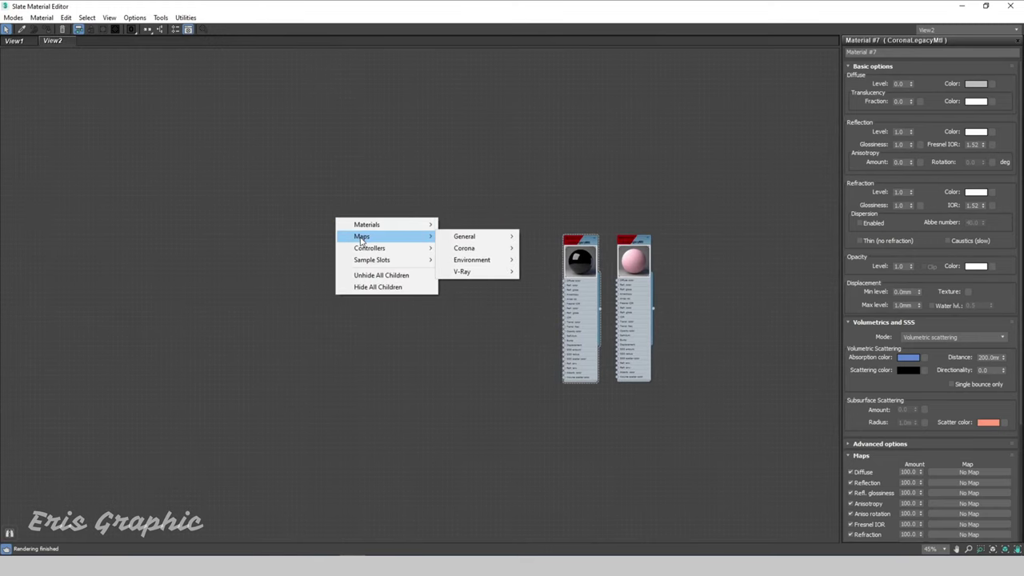
mouse_move(361, 236)
mouse_move(464, 236)
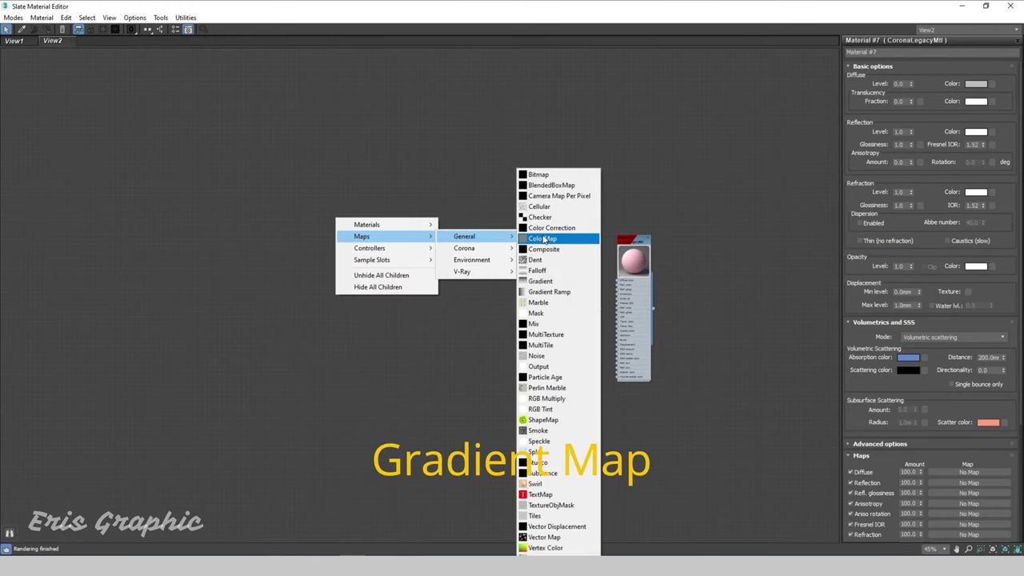
left_click(565, 282)
scroll(352, 232, "up", 1)
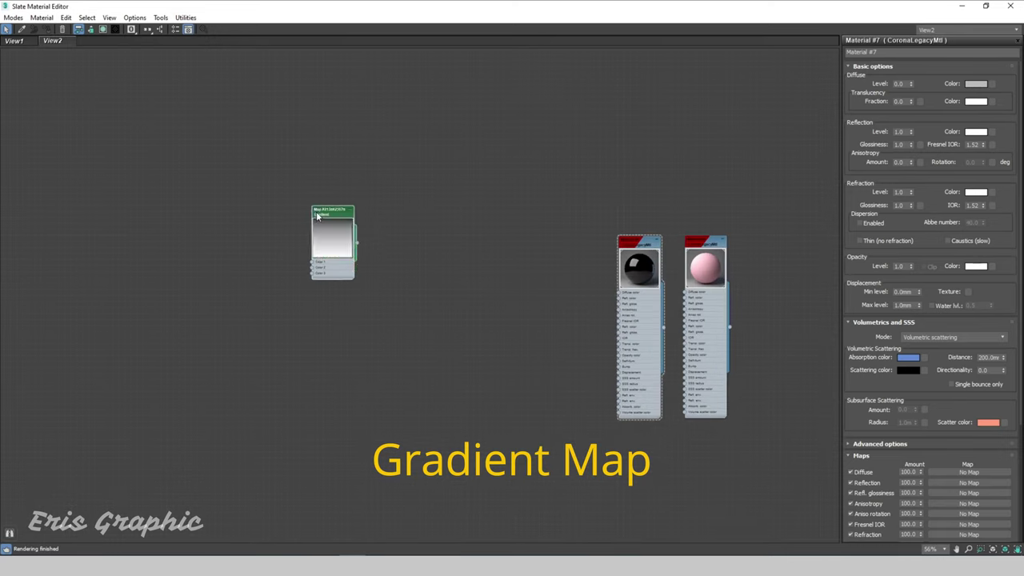
left_click_drag(349, 216, 263, 157)
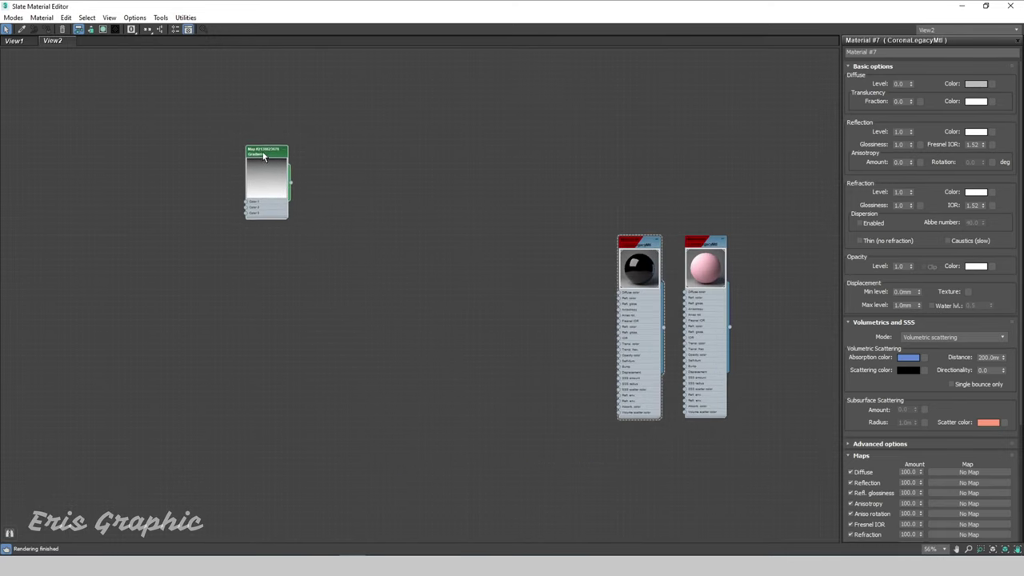
Add a Gradient Ramp map node and arrange both map nodes near the materials.
right_click(348, 159)
mouse_move(373, 176)
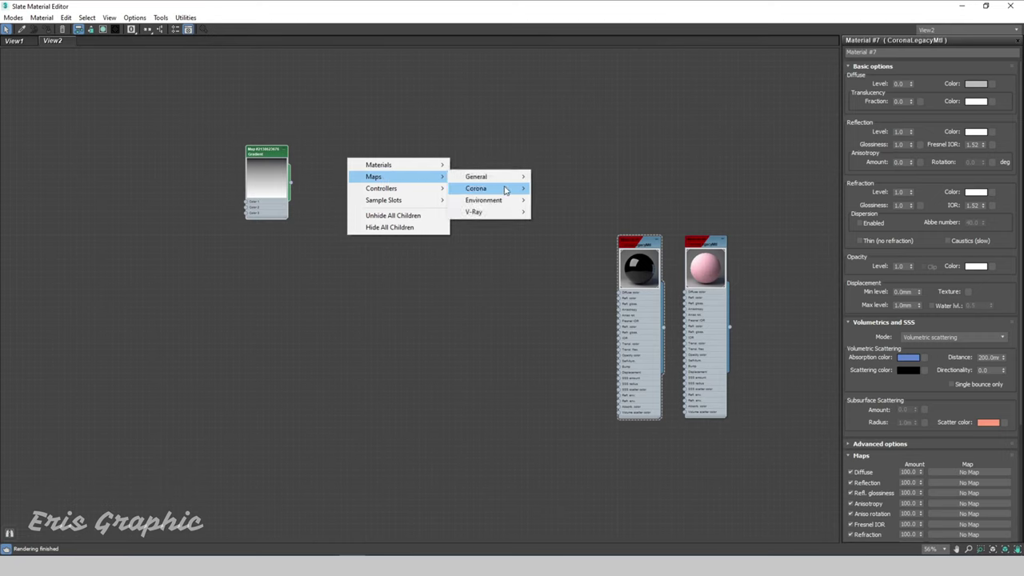
left_click(560, 293)
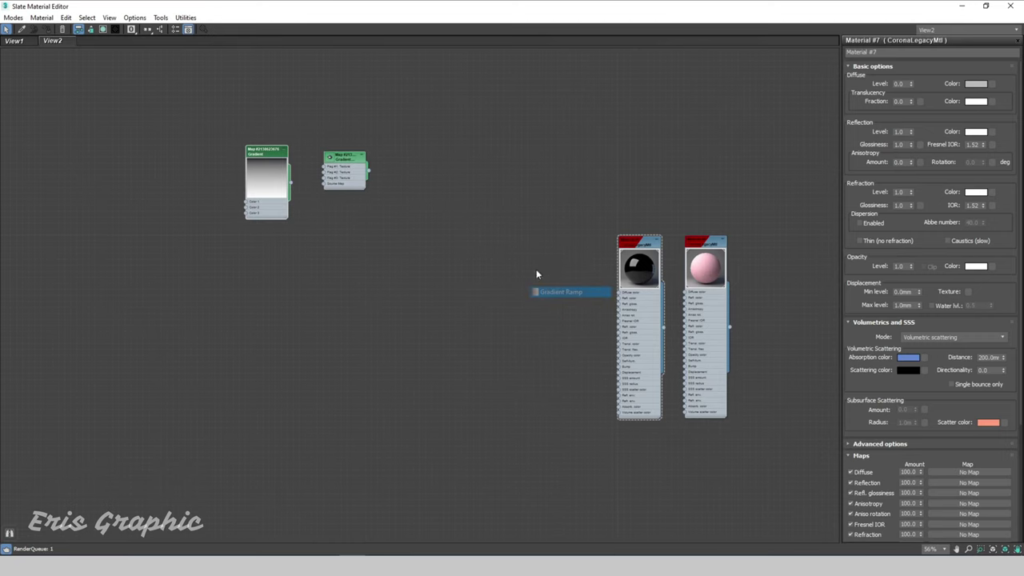
scroll(366, 180, "up", 1)
double_click(318, 154)
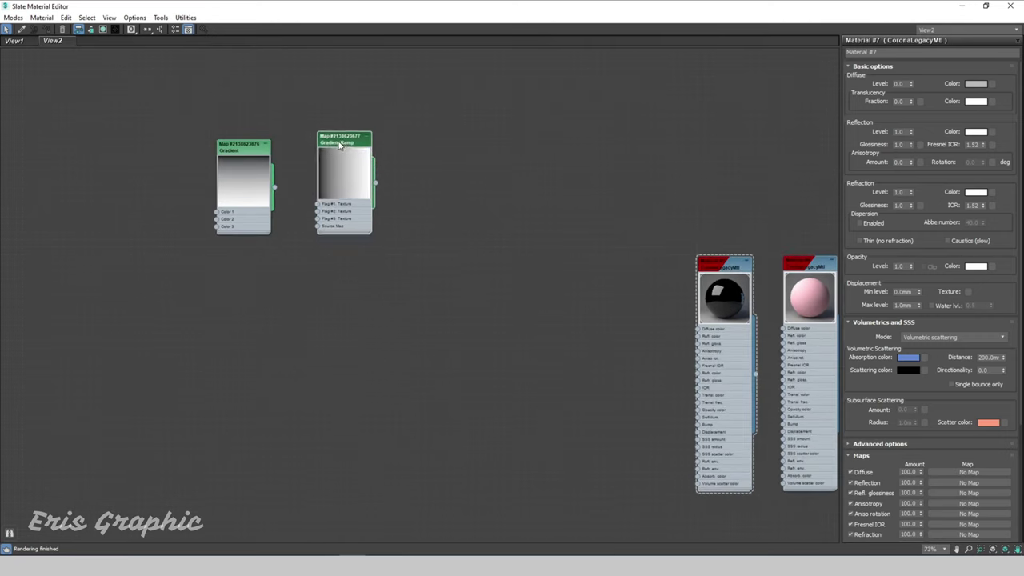
left_click_drag(352, 143, 375, 143)
mouse_move(238, 156)
left_mouse_down()
mouse_move(499, 200)
mouse_move(544, 220)
left_mouse_up()
middle_click_drag(543, 218, 297, 178)
left_click(297, 179)
scroll(352, 182, "up", 1)
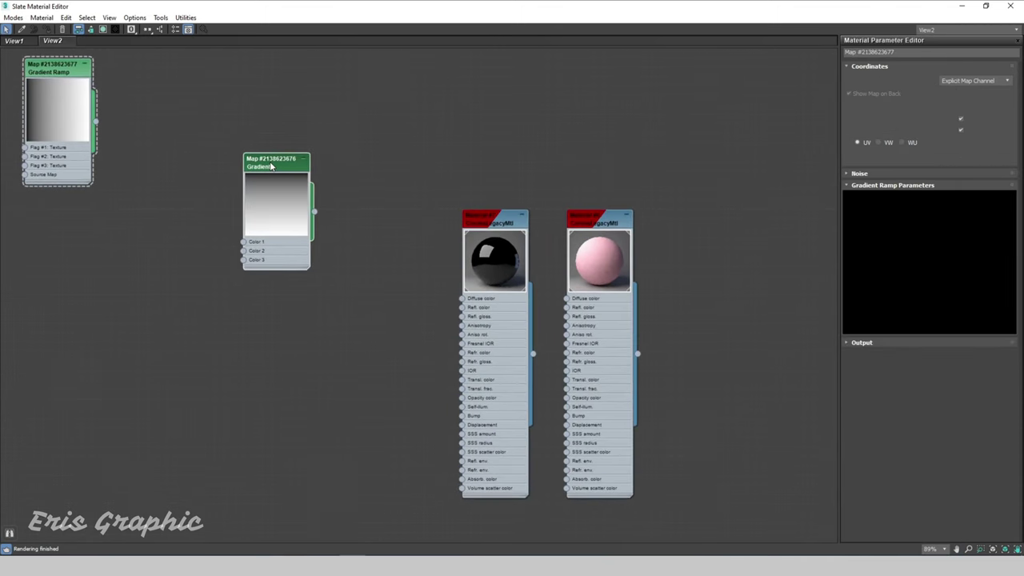
Set the gradient's Color #1 to full red (255) and Color #2 to bright green.
left_click(893, 212)
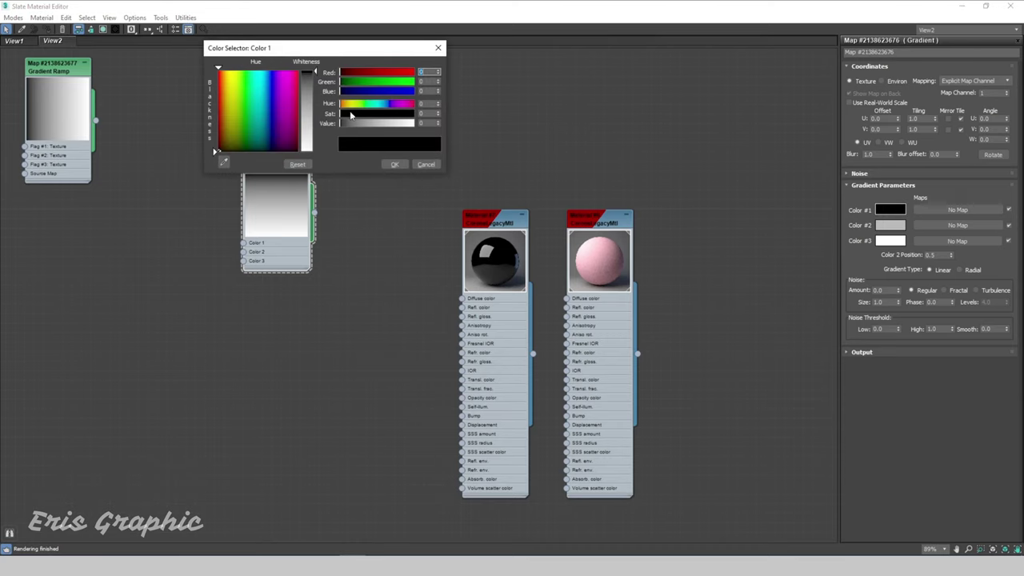
left_click_drag(333, 49, 494, 50)
type("255")
key("Return")
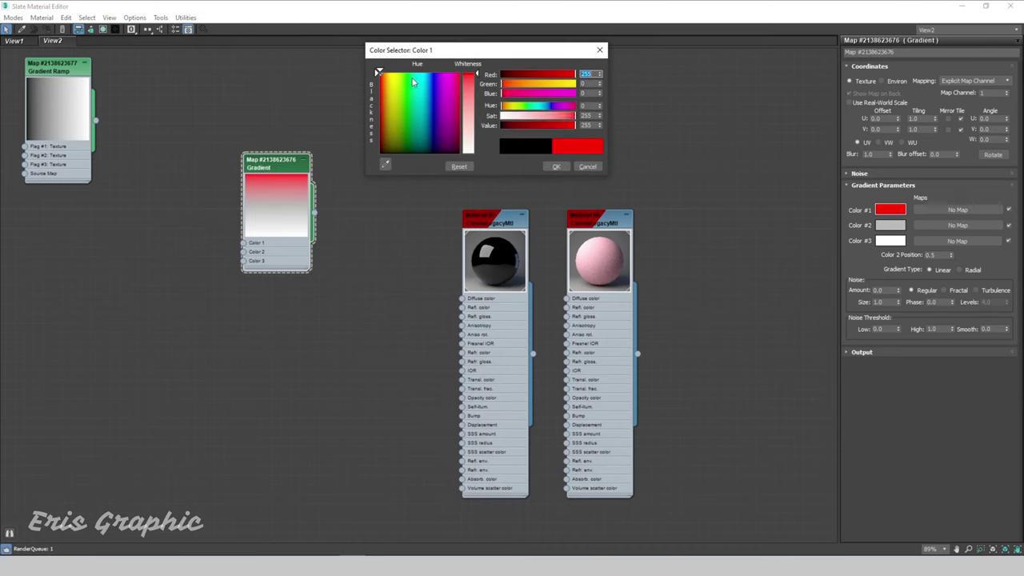
left_click(560, 166)
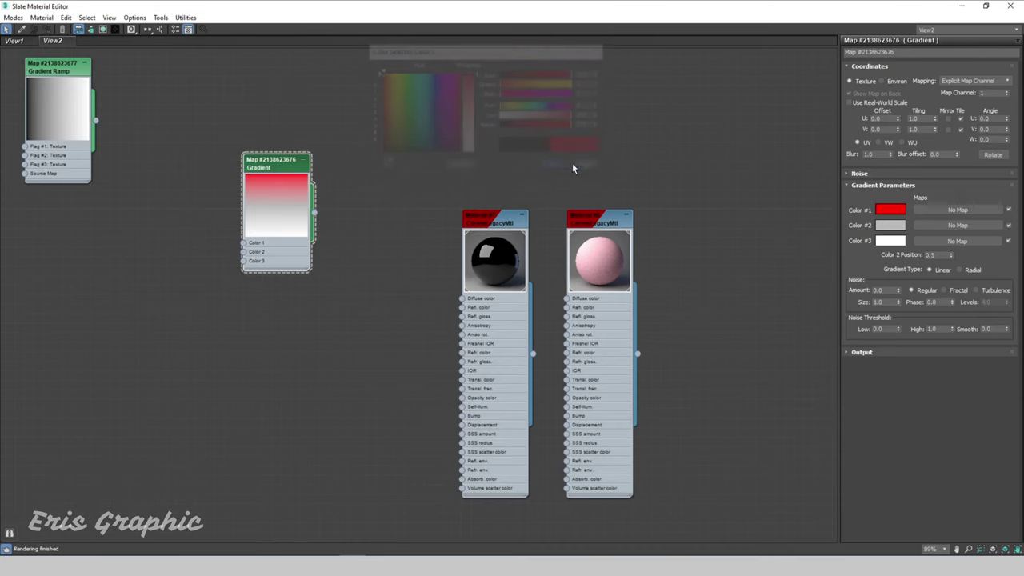
left_click(895, 226)
left_click(405, 99)
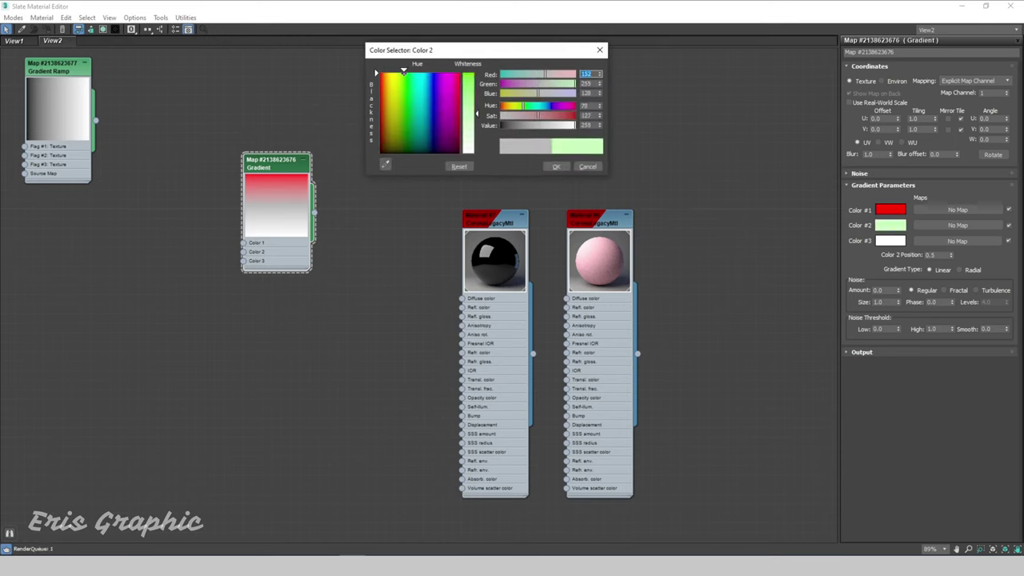
left_click_drag(471, 91, 464, 78)
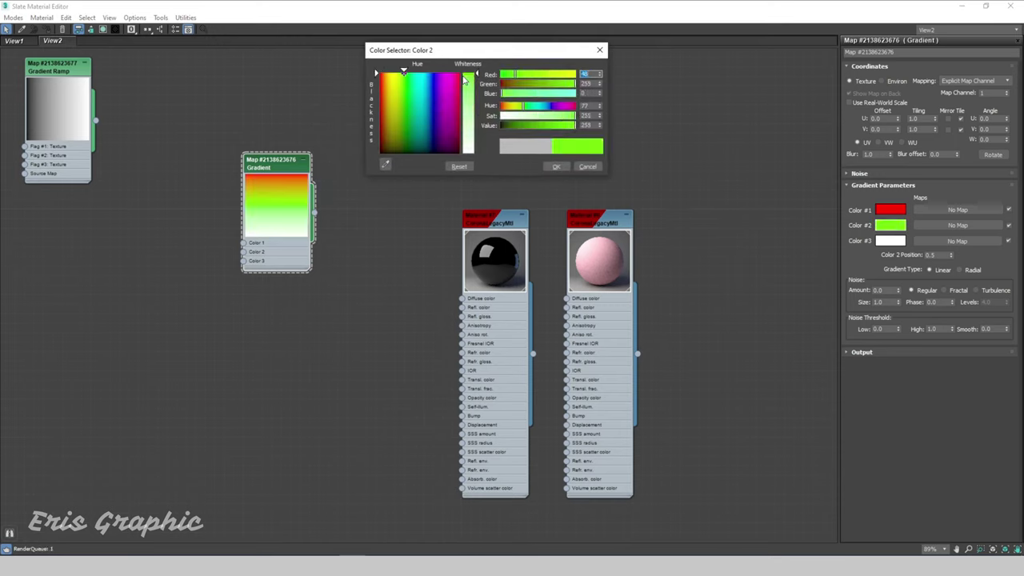
left_click(556, 167)
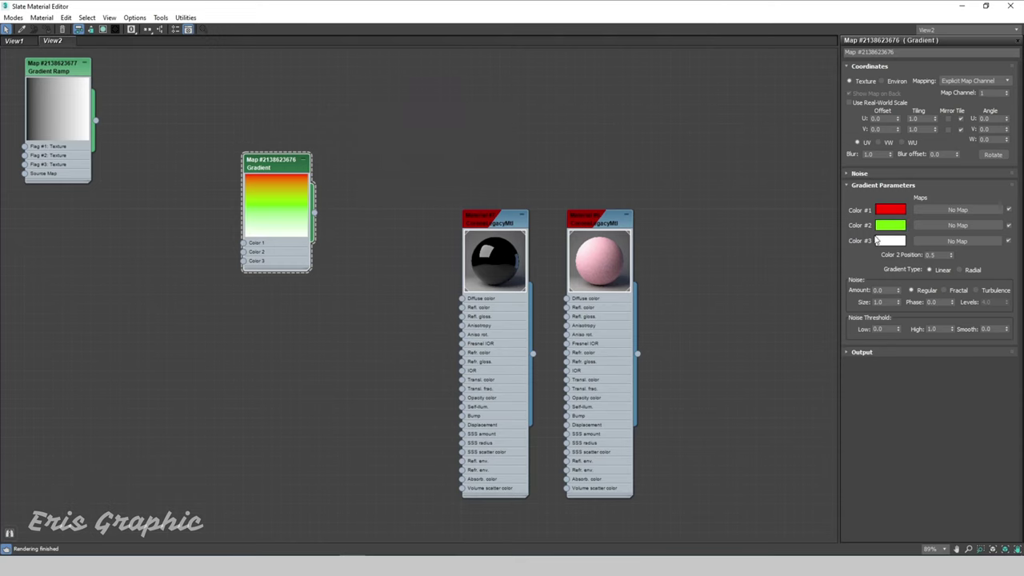
Set the gradient's Color #3 to a slightly darkened saturated blue.
left_click(890, 241)
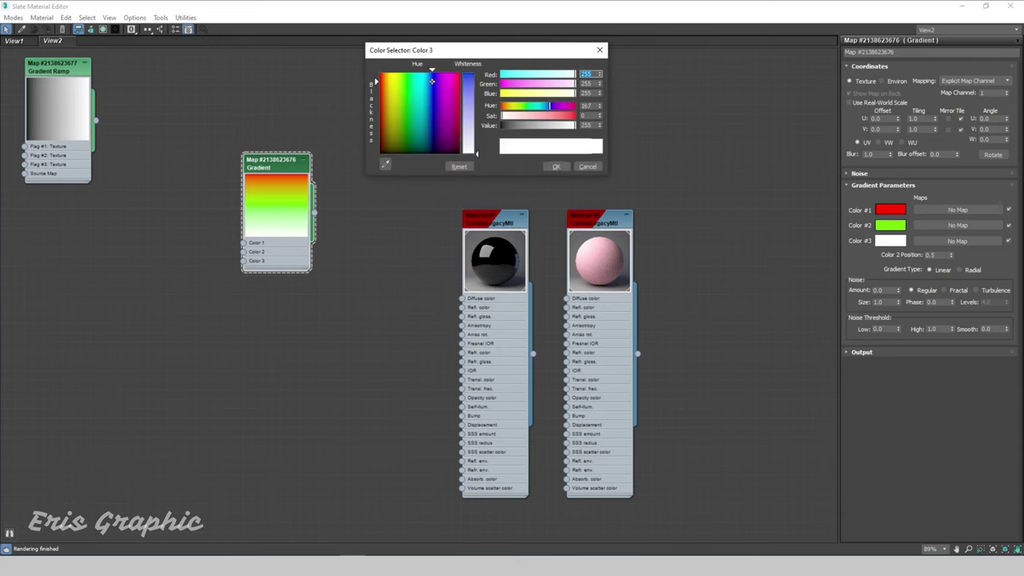
left_click_drag(443, 96, 433, 74)
left_click_drag(471, 108, 475, 75)
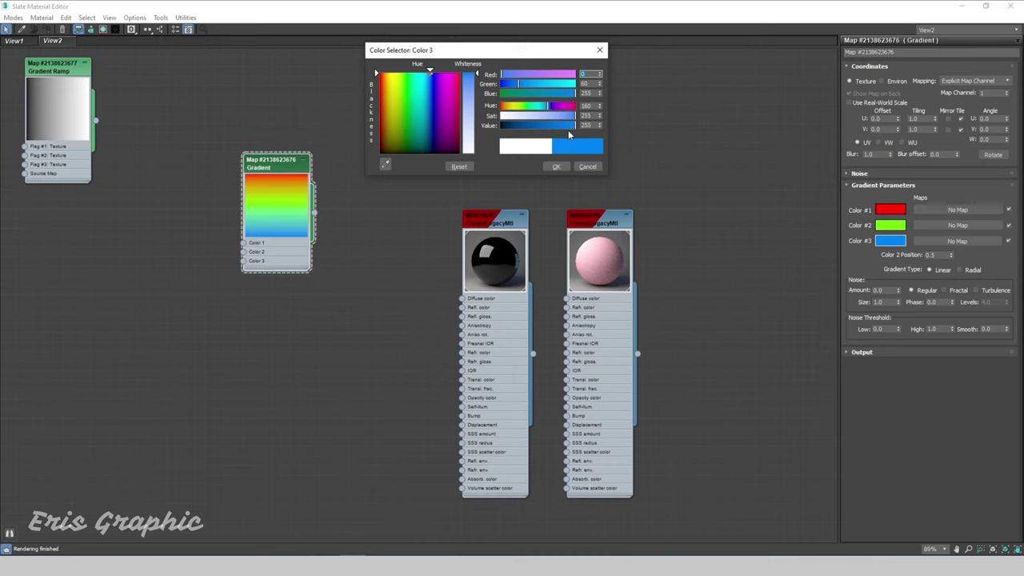
left_click(558, 126)
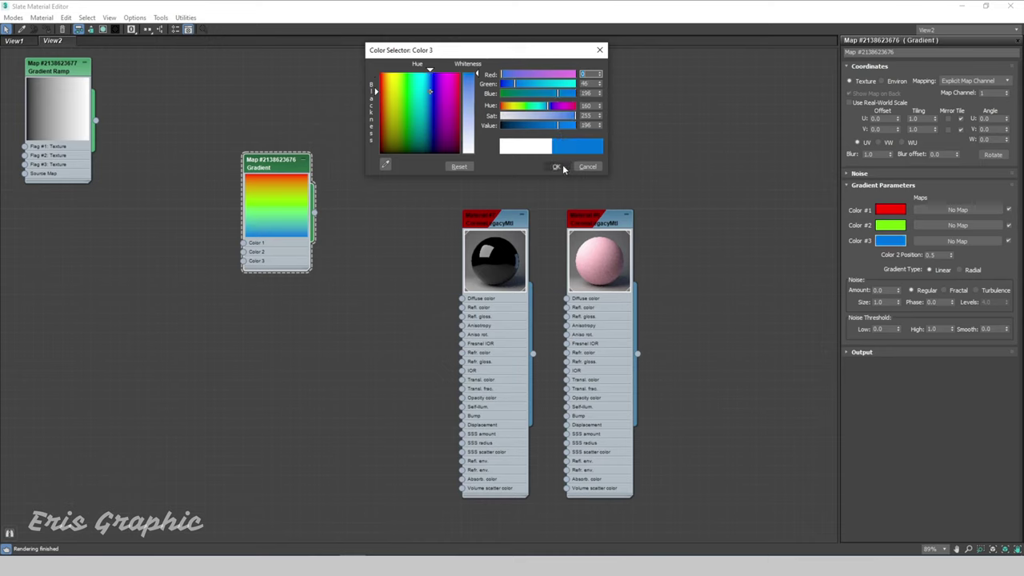
left_click(556, 166)
scroll(343, 210, "up", 2)
left_click_drag(268, 161, 308, 175)
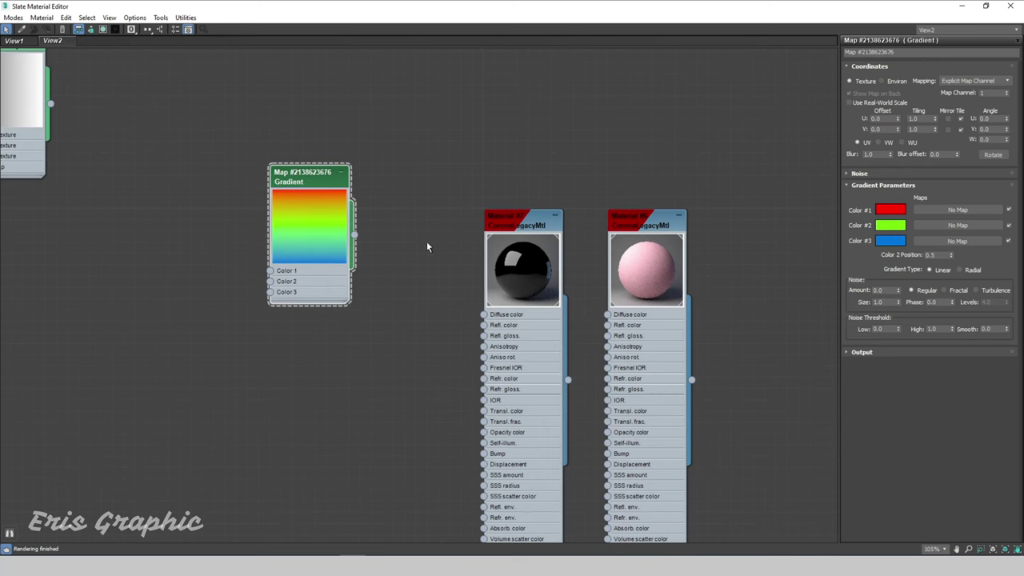
middle_click_drag(427, 247, 398, 165)
Wire the Gradient map into Material #7's Absorption colour as an instance.
left_click(504, 147)
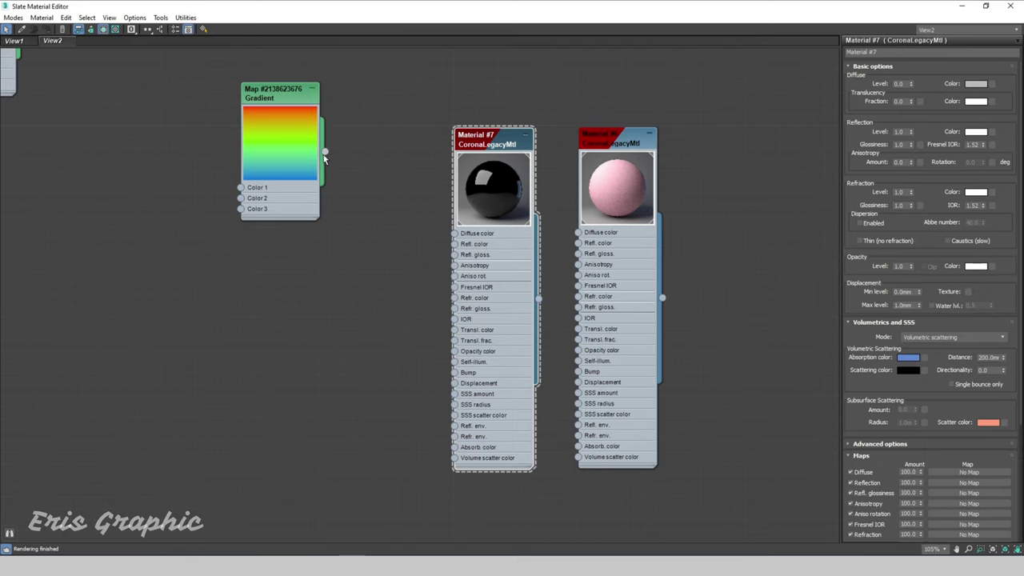
left_click_drag(325, 154, 921, 352)
left_click_drag(325, 153, 922, 358)
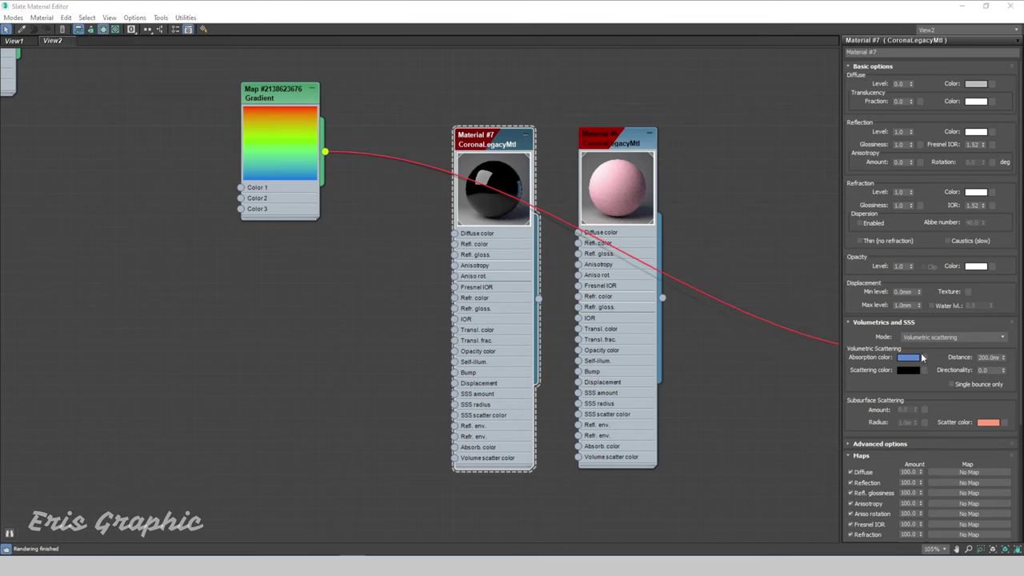
left_click(488, 313)
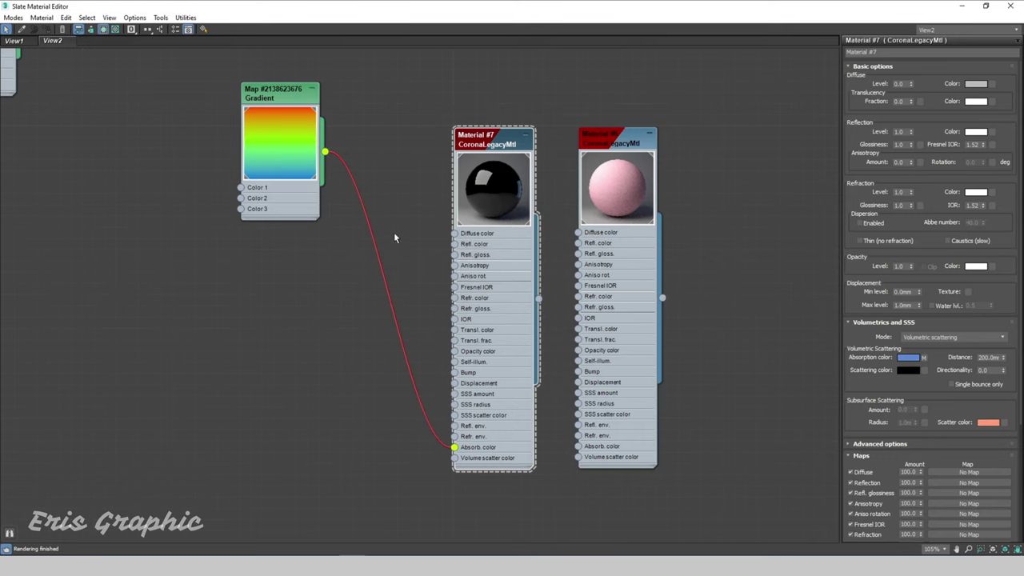
left_click_drag(276, 95, 308, 365)
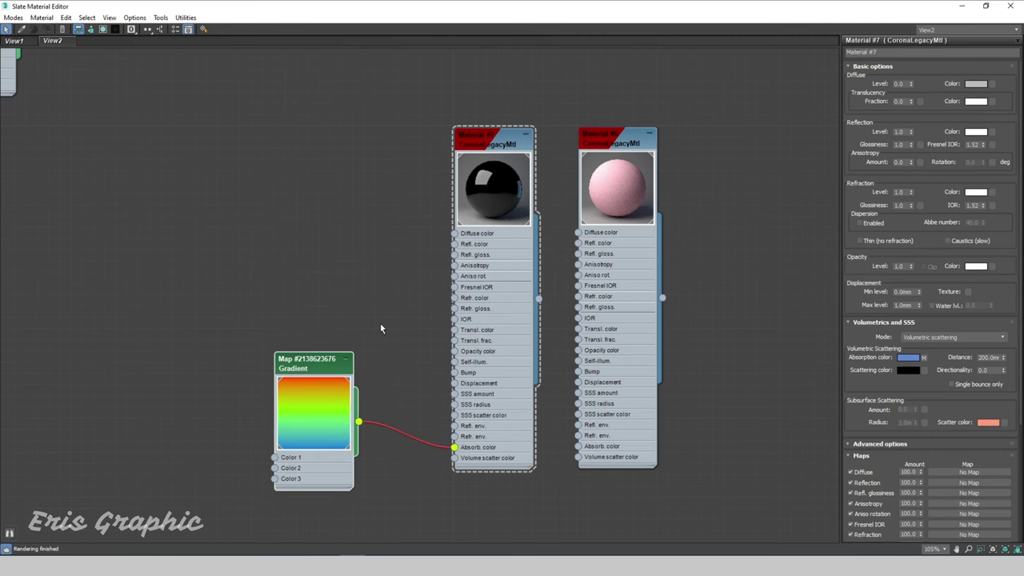
left_click(987, 8)
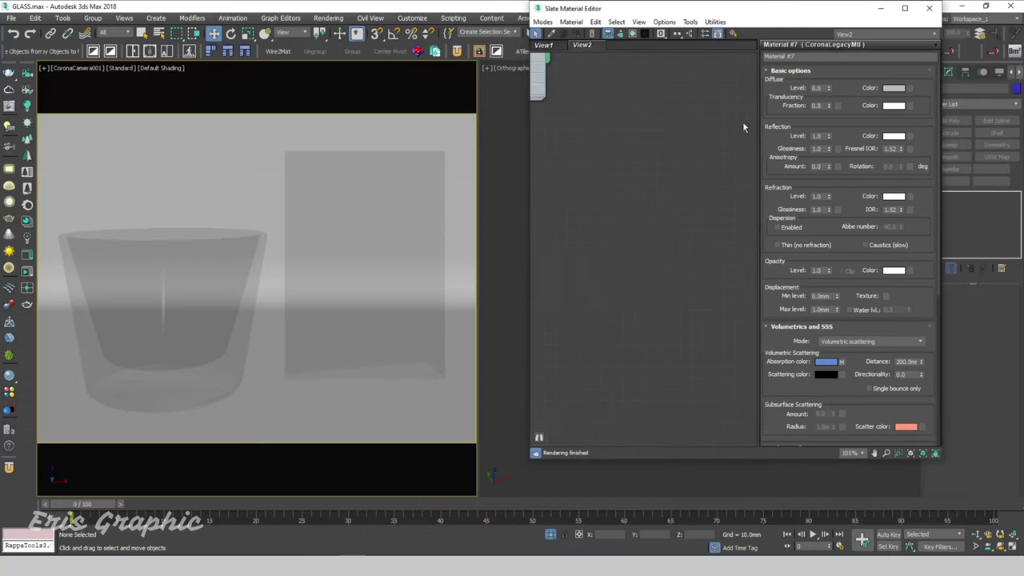
Select the backdrop plane, launch Corona interactive rendering, and arrange the frame buffer and Slate windows.
left_click(217, 275)
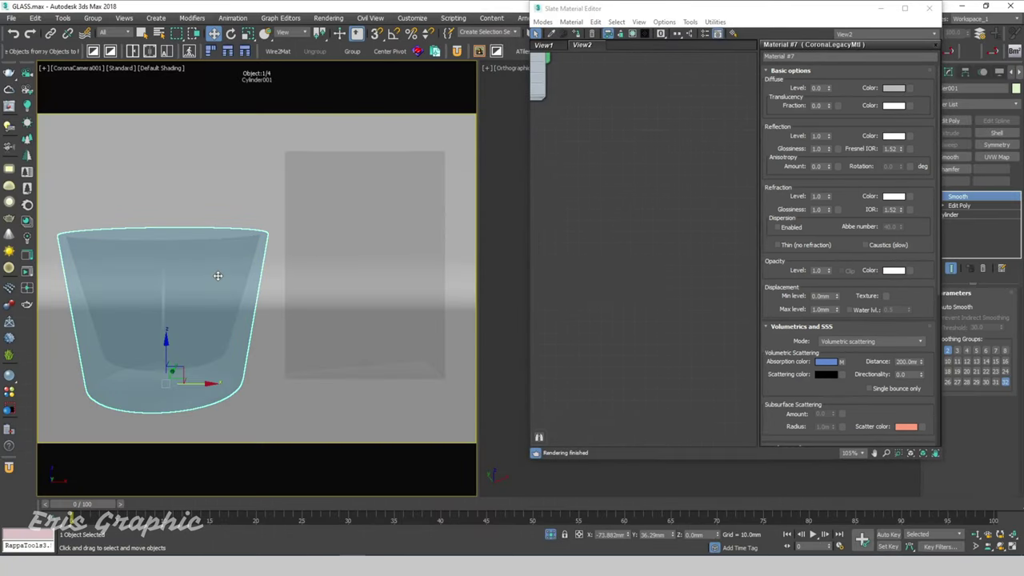
left_click(403, 232, "ctrl")
left_click(405, 107)
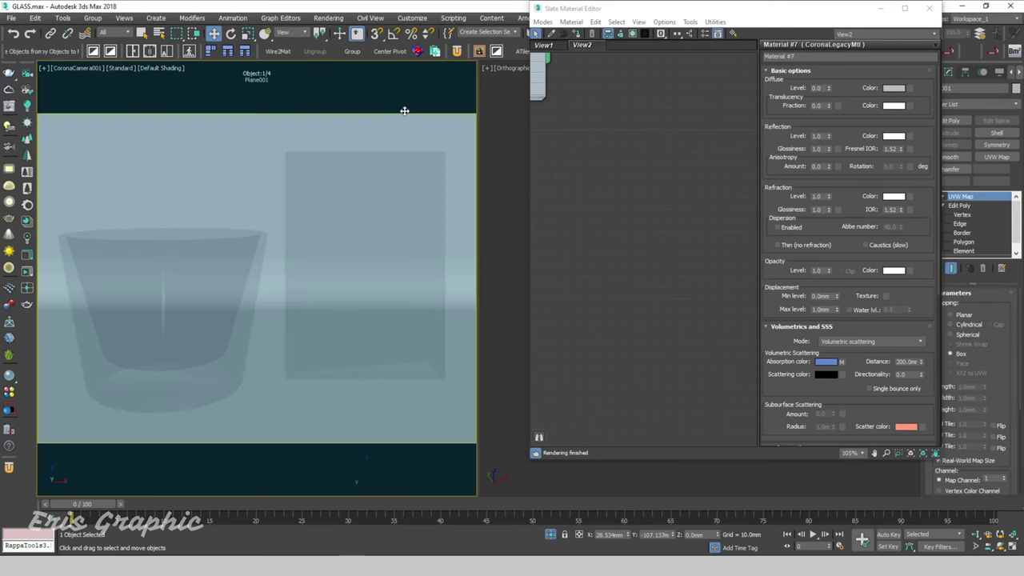
left_click(27, 274)
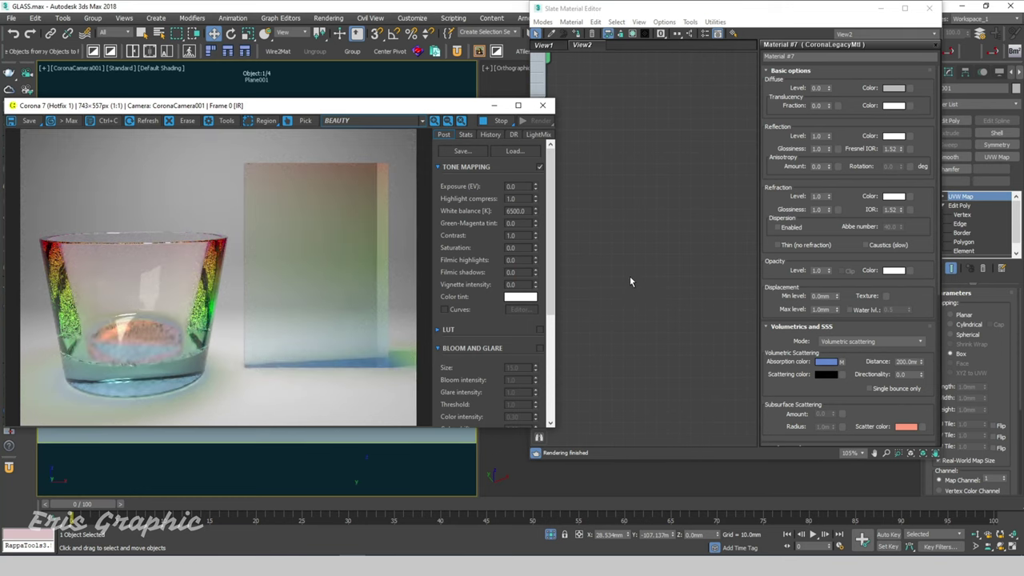
mouse_move(335, 108)
left_mouse_down()
mouse_move(369, 77)
mouse_move(358, 78)
left_mouse_up()
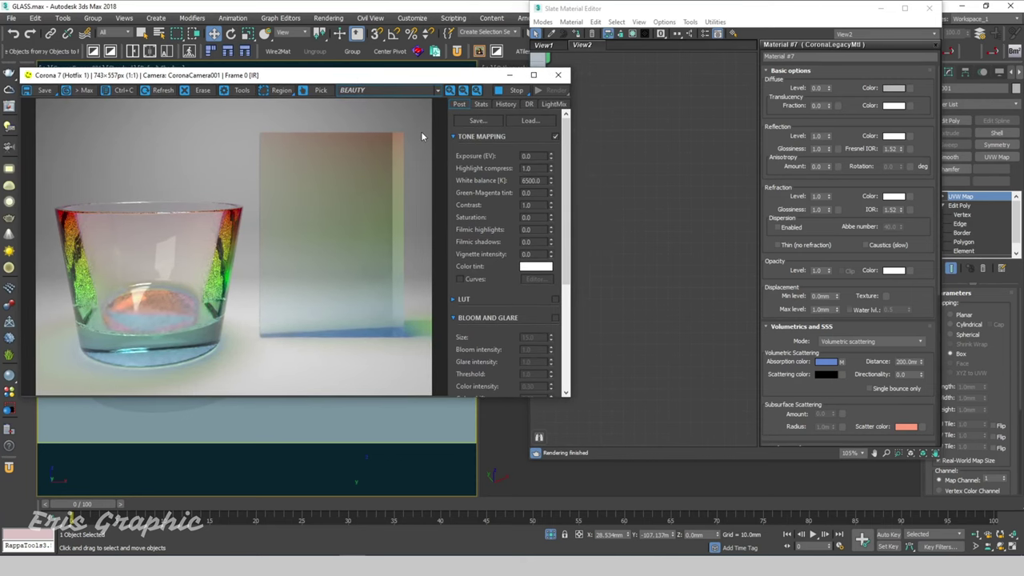
left_click(804, 21)
left_click_drag(803, 20, 837, 33)
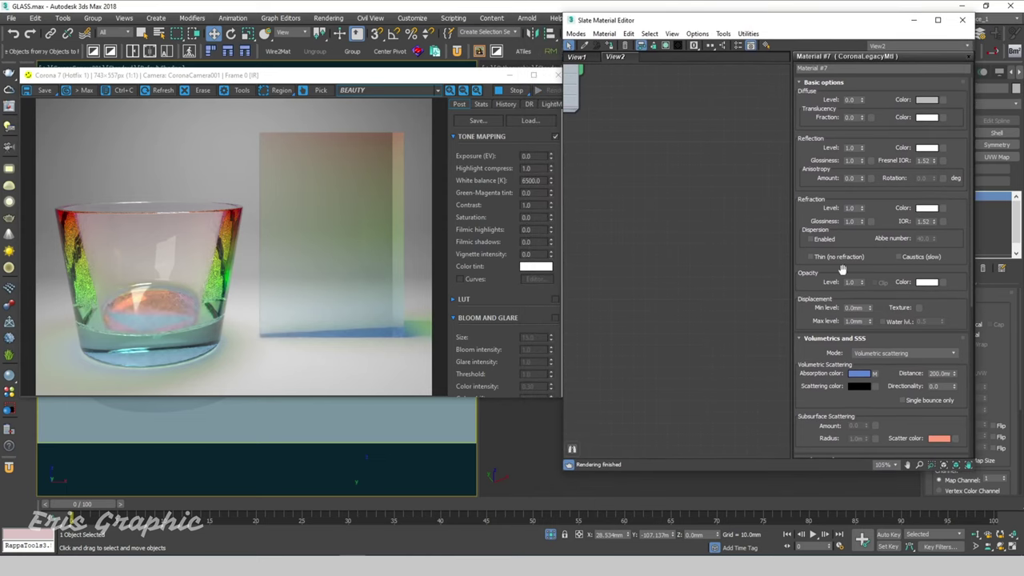
Lower the glass material's absorption Distance from 100 mm to 50 mm.
double_click(940, 374)
type("5")
key("Return")
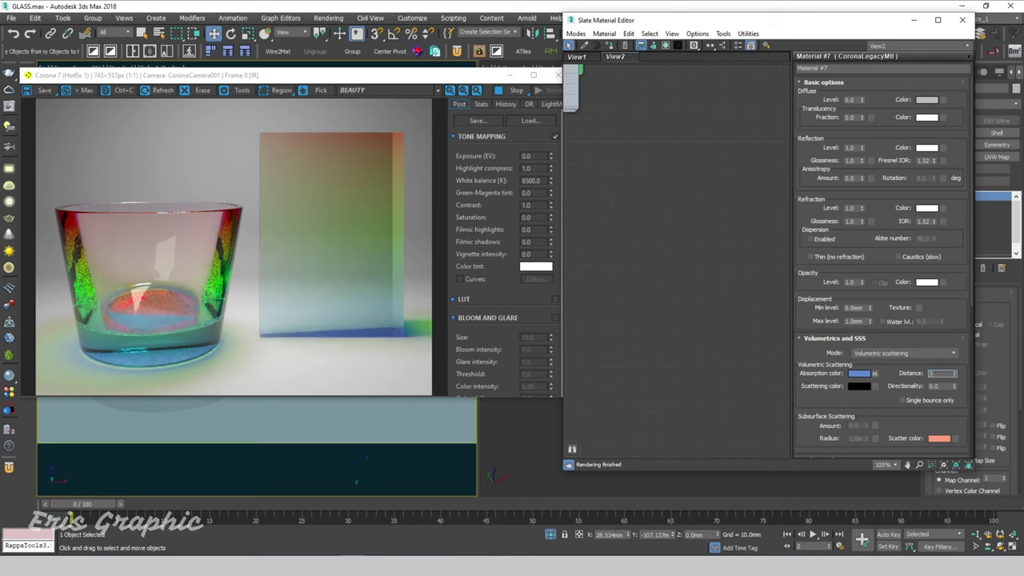
key("Return")
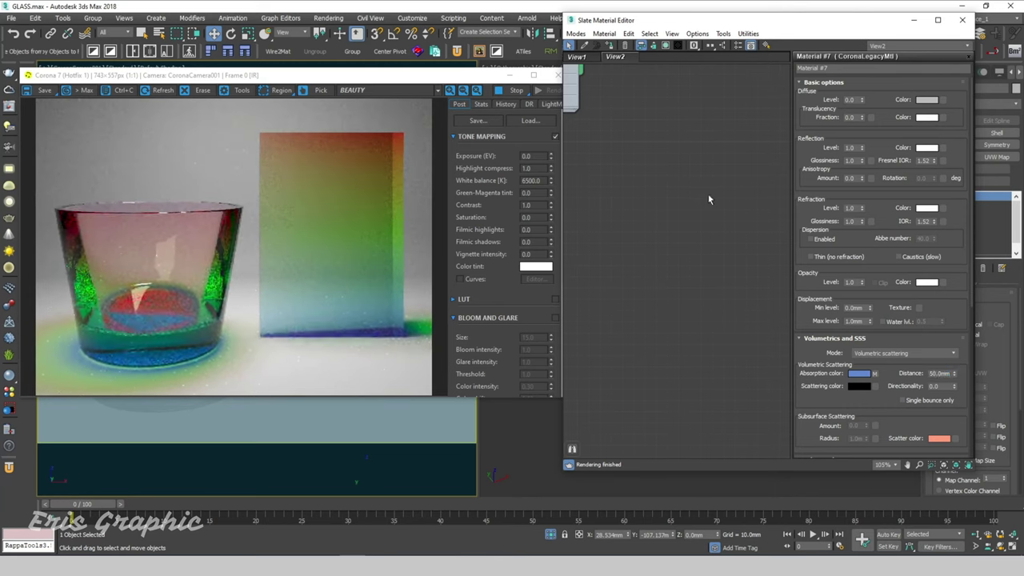
scroll(677, 211, "down", 2)
scroll(709, 299, "down", 1)
scroll(685, 233, "down", 1)
scroll(688, 229, "down", 5)
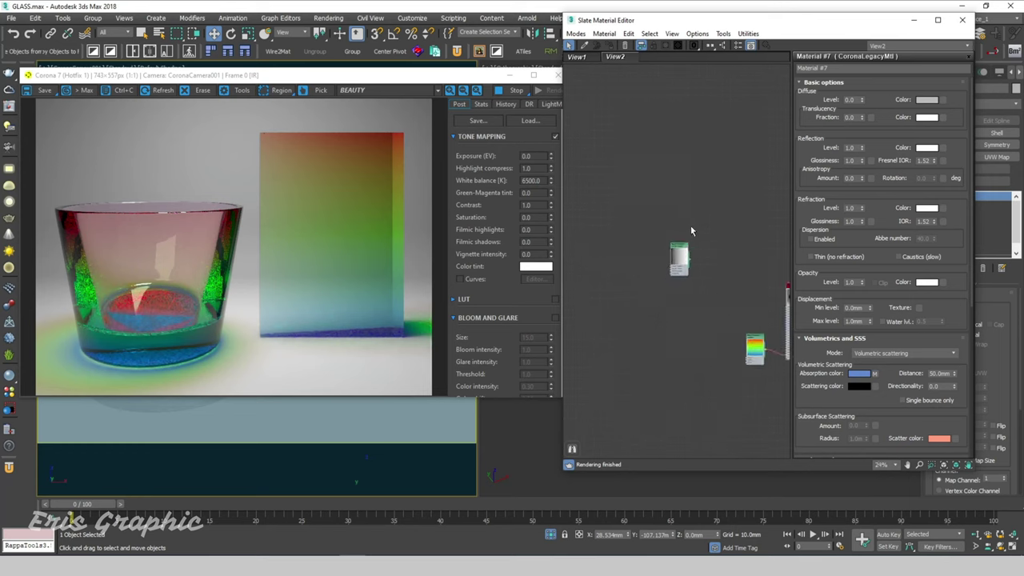
scroll(681, 224, "up", 3)
scroll(664, 220, "up", 3)
scroll(632, 214, "up", 3)
Try a Radial gradient, switch back to Linear, and reset Color 2 Position to 0.5.
double_click(623, 212)
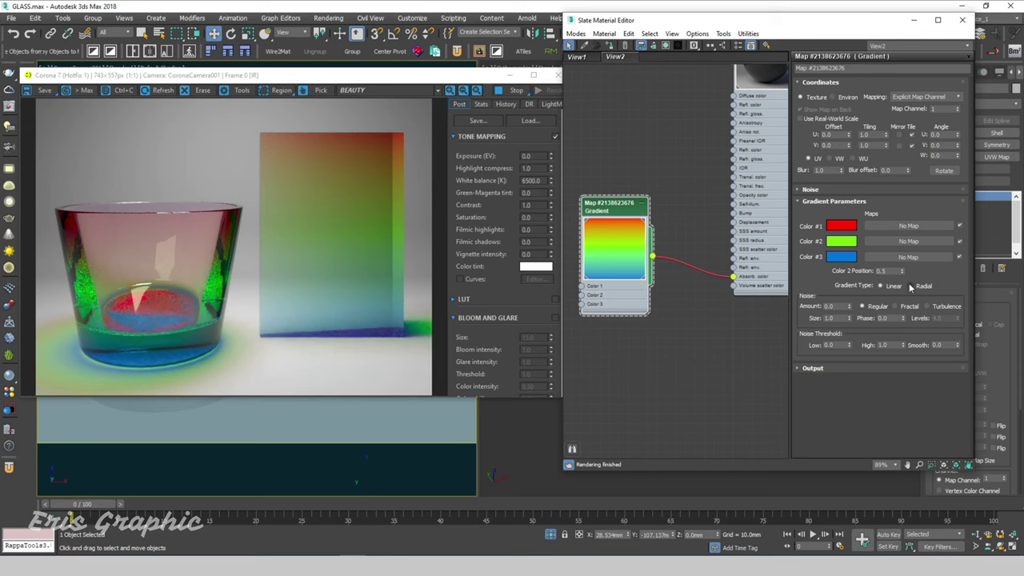
left_click(911, 285)
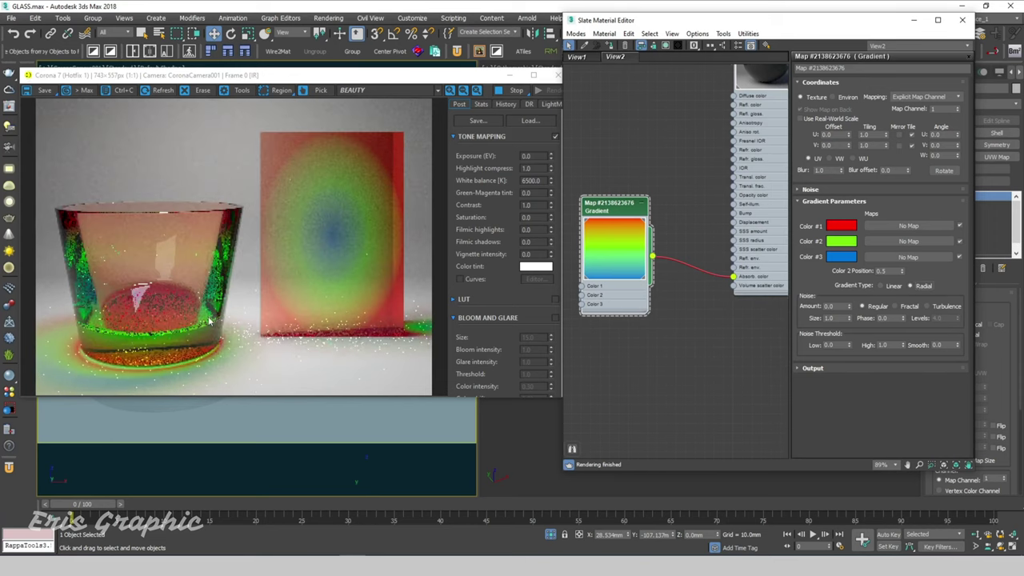
left_click(883, 286)
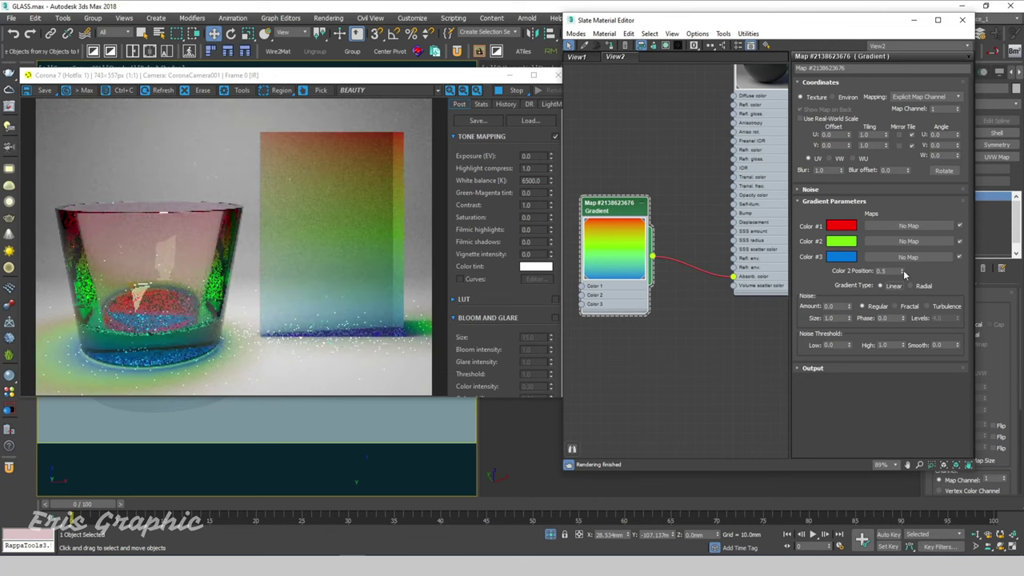
left_click_drag(903, 273, 906, 249)
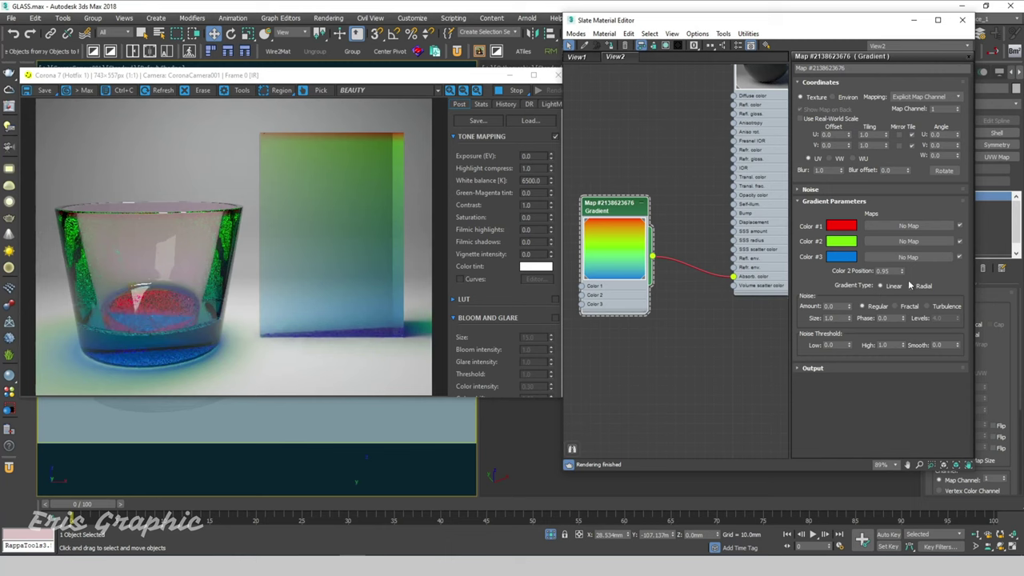
left_click_drag(903, 272, 902, 318)
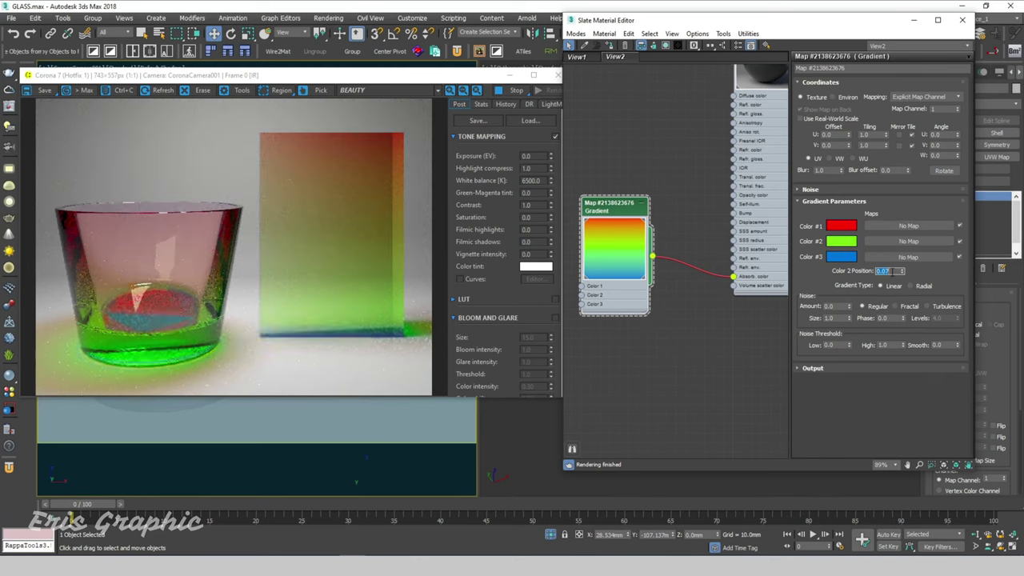
type("0.5")
key("Return")
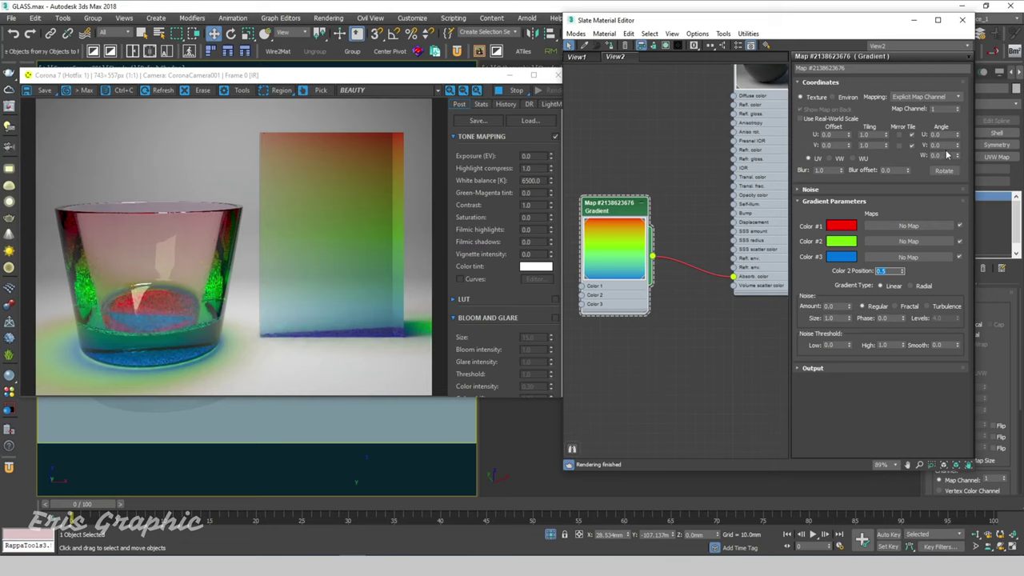
Set the Gradient map's Angle W to 90 and Angle V to 0, then close the frame buffer.
left_click(938, 145)
type("90")
key("Return")
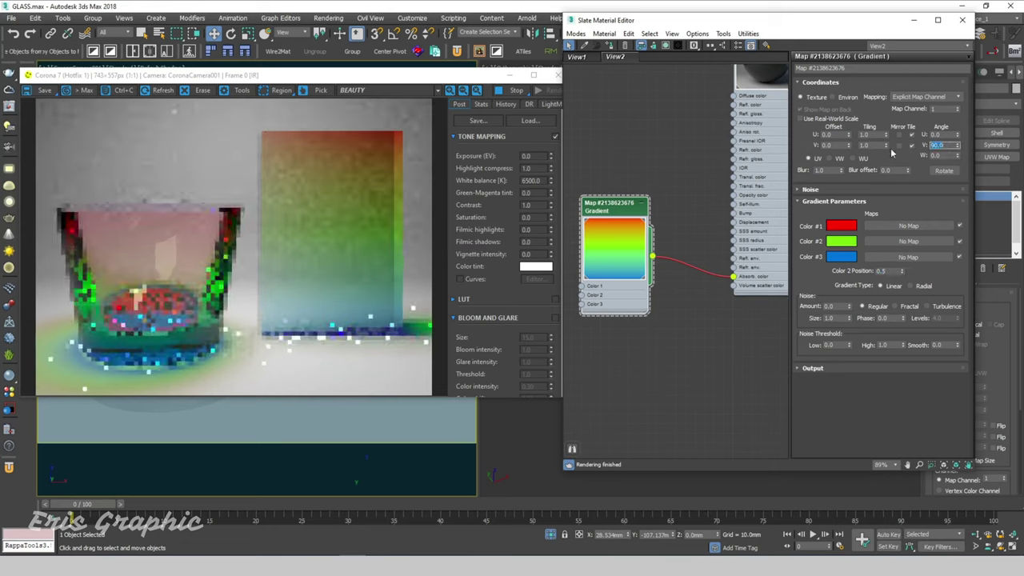
key("Tab")
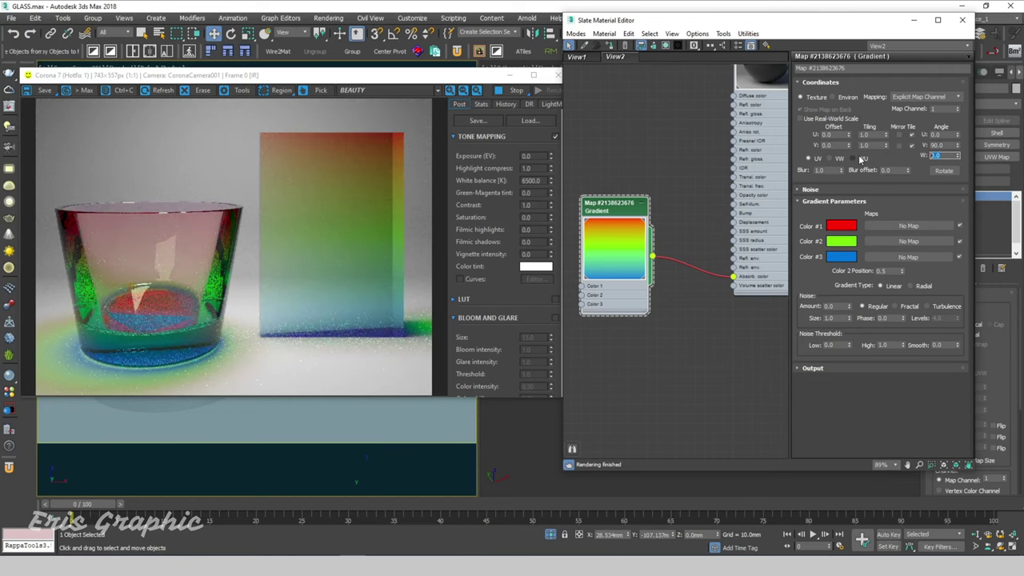
type("90")
key("Return")
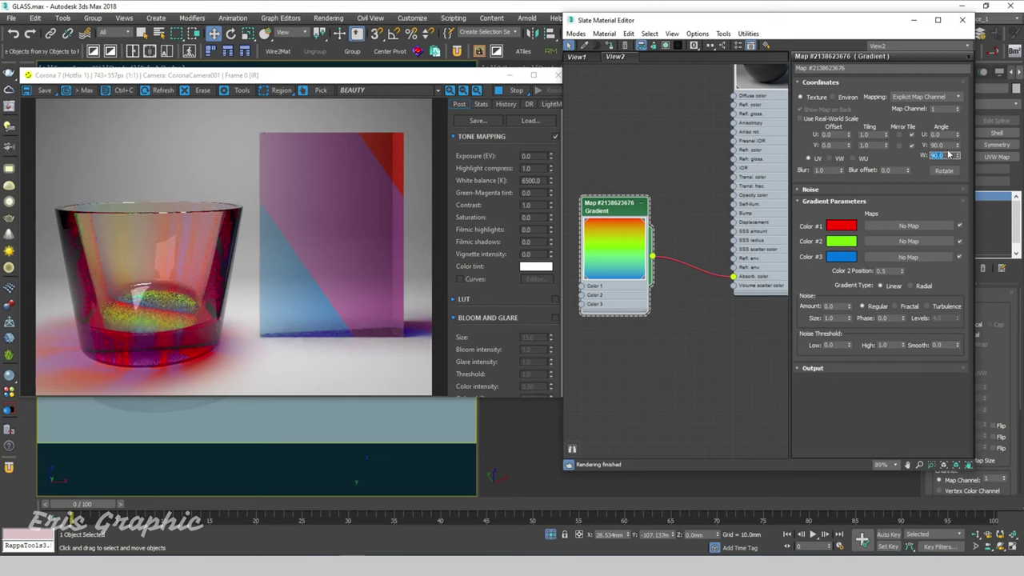
key("shift+Tab")
type("0")
key("shift+Tab")
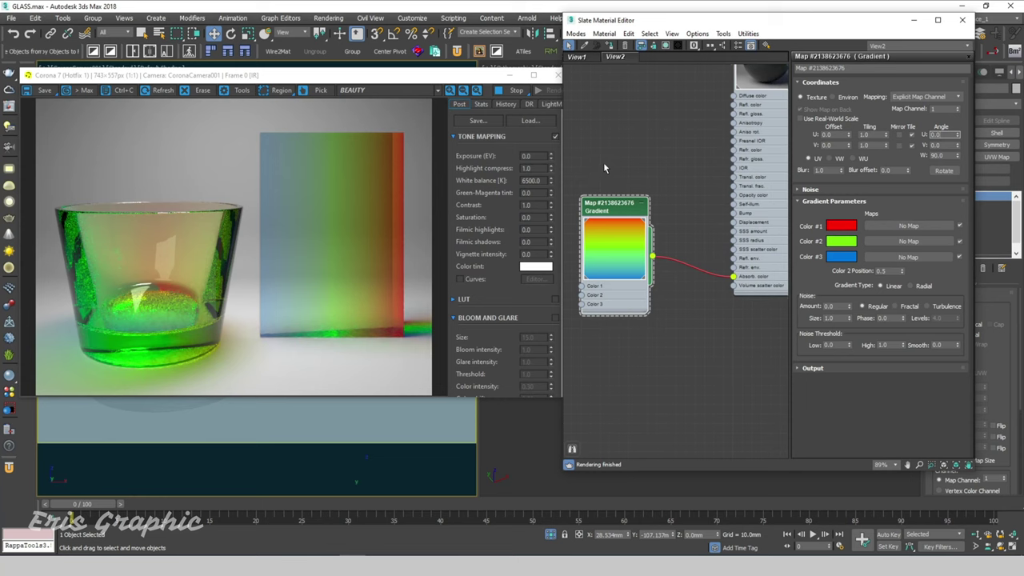
left_click(558, 75)
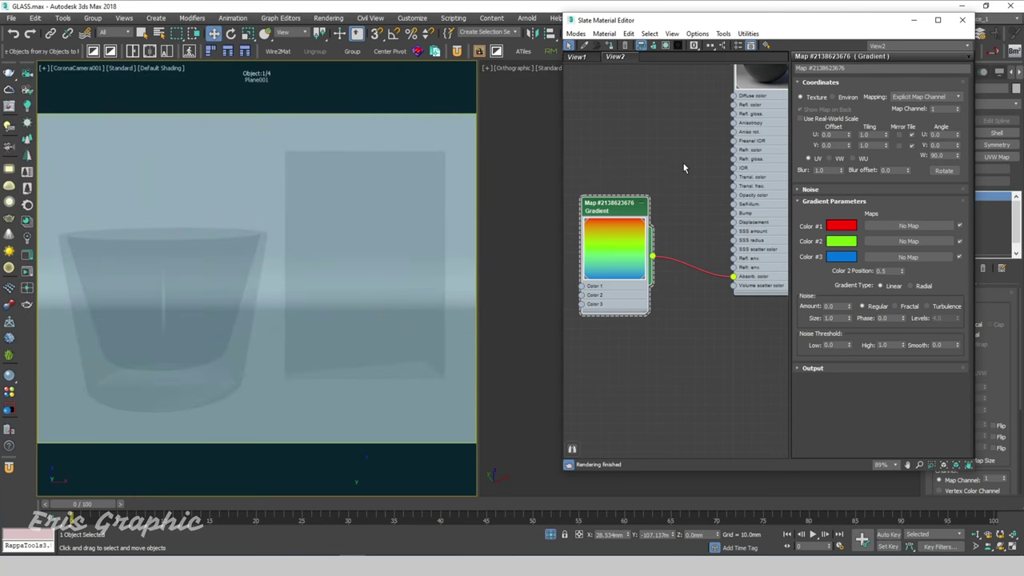
Maximize the Slate editor and place the Gradient Ramp node above the Gradient node, showing its parameters.
double_click(640, 16)
middle_click_drag(309, 150, 733, 345)
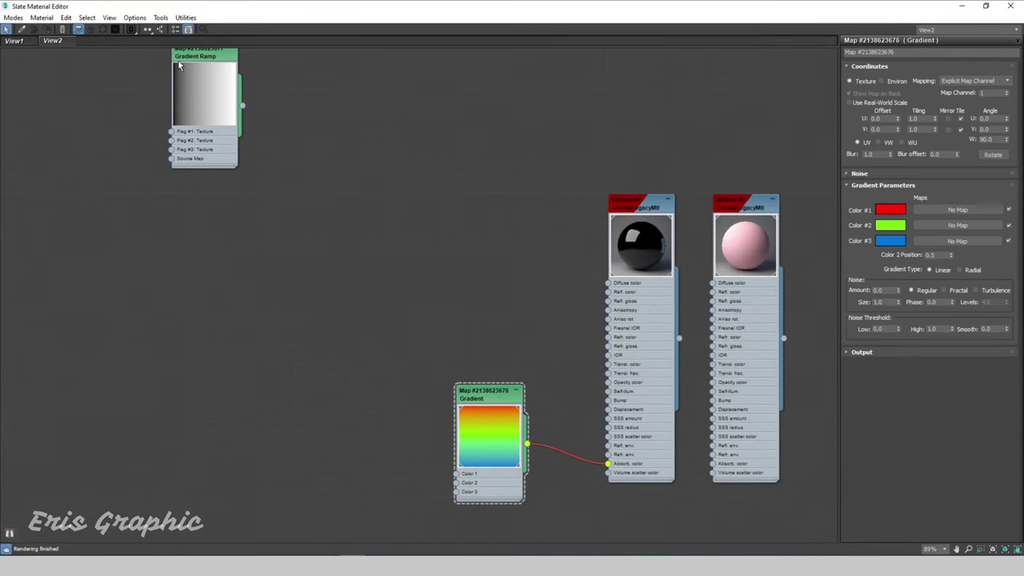
left_click_drag(180, 66, 458, 196)
middle_click_drag(560, 253, 443, 164)
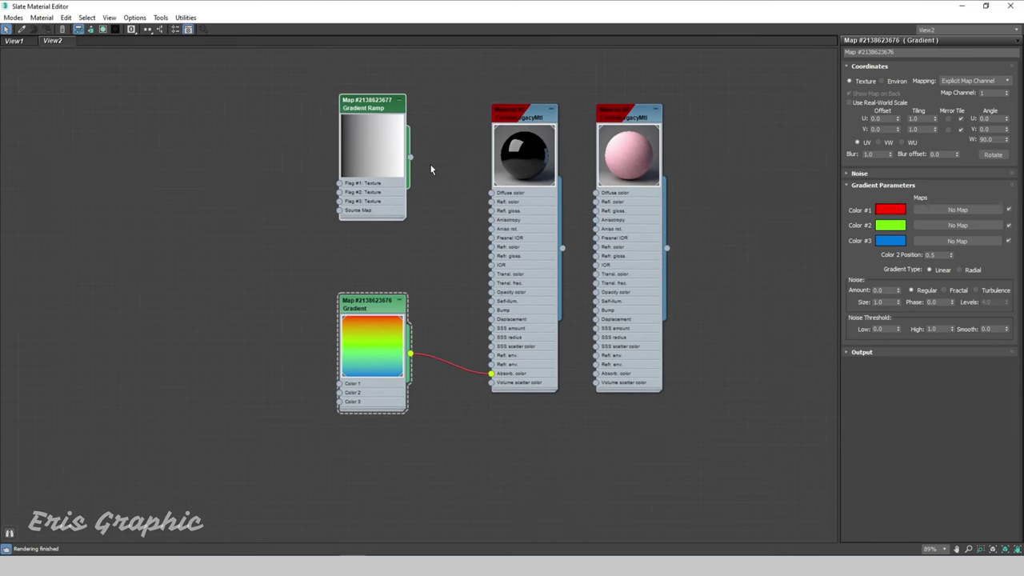
double_click(375, 108)
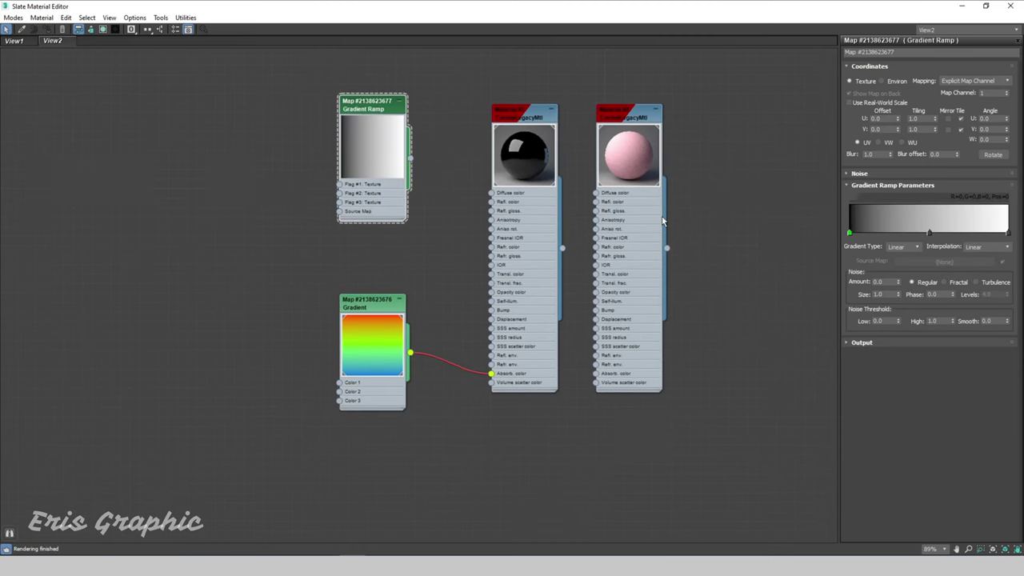
Add a ramp flag and set the leftmost flag to pure red (255).
left_click(879, 232)
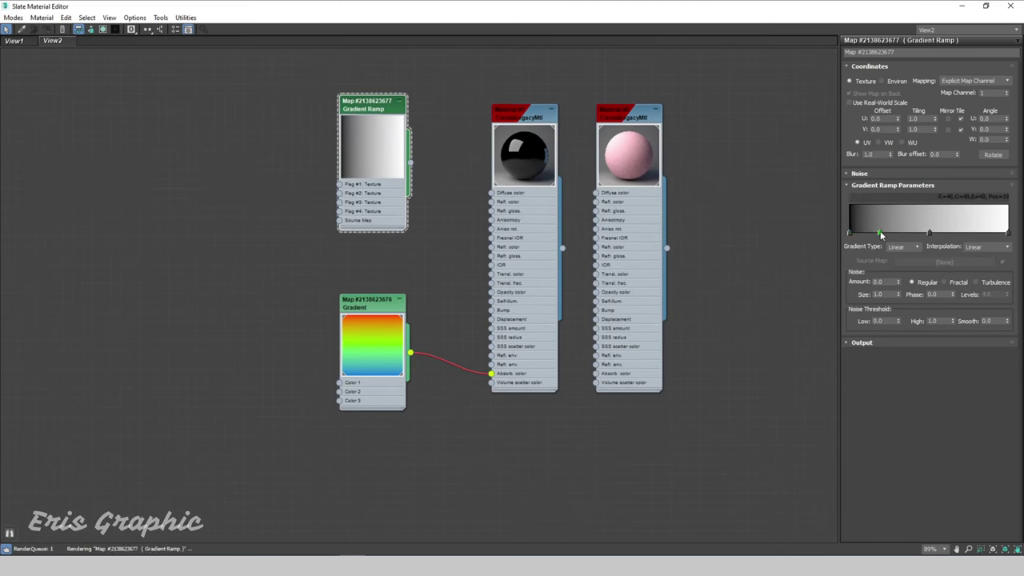
left_click(850, 233)
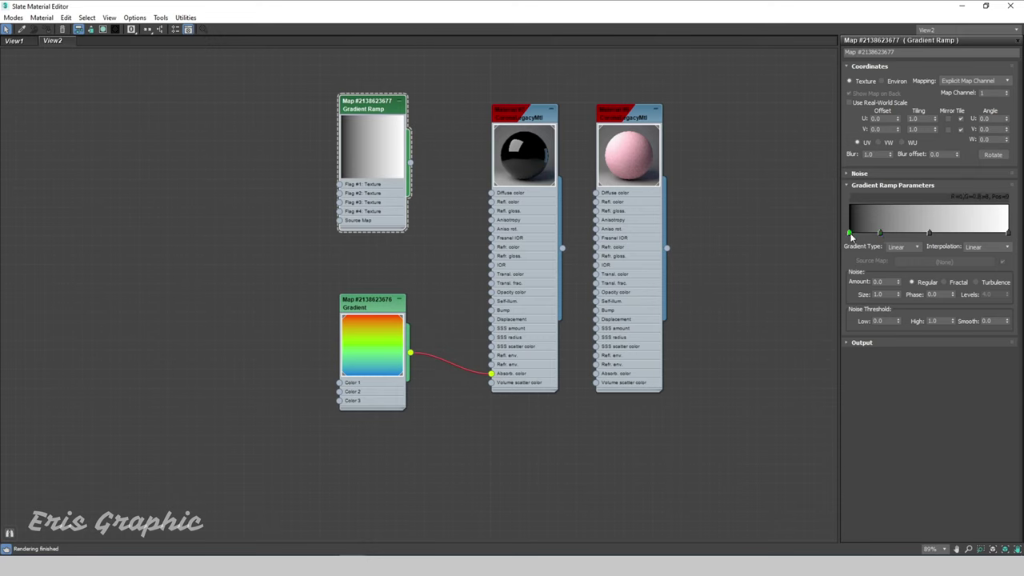
double_click(850, 233)
type("255")
key("Return")
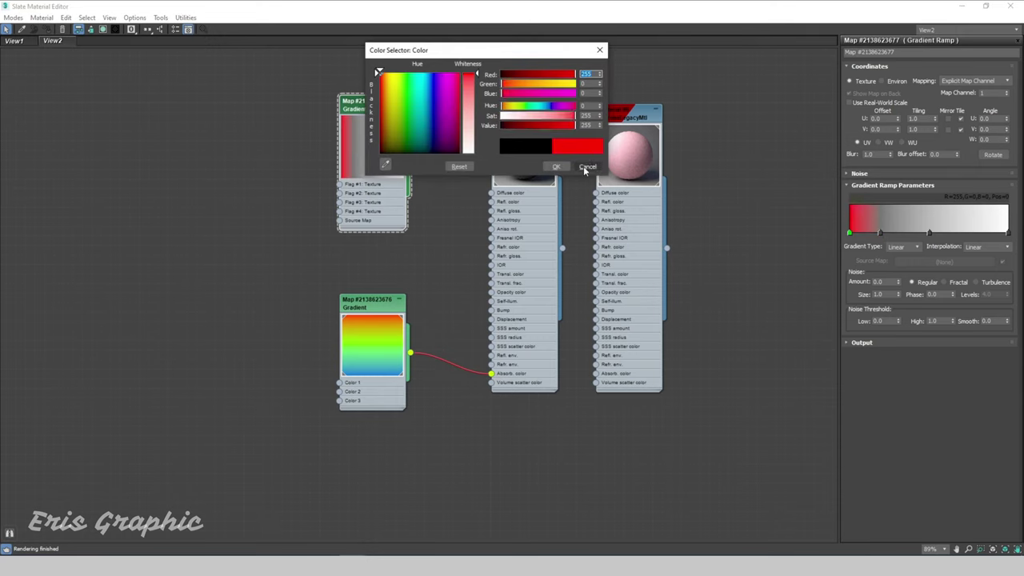
left_click(558, 167)
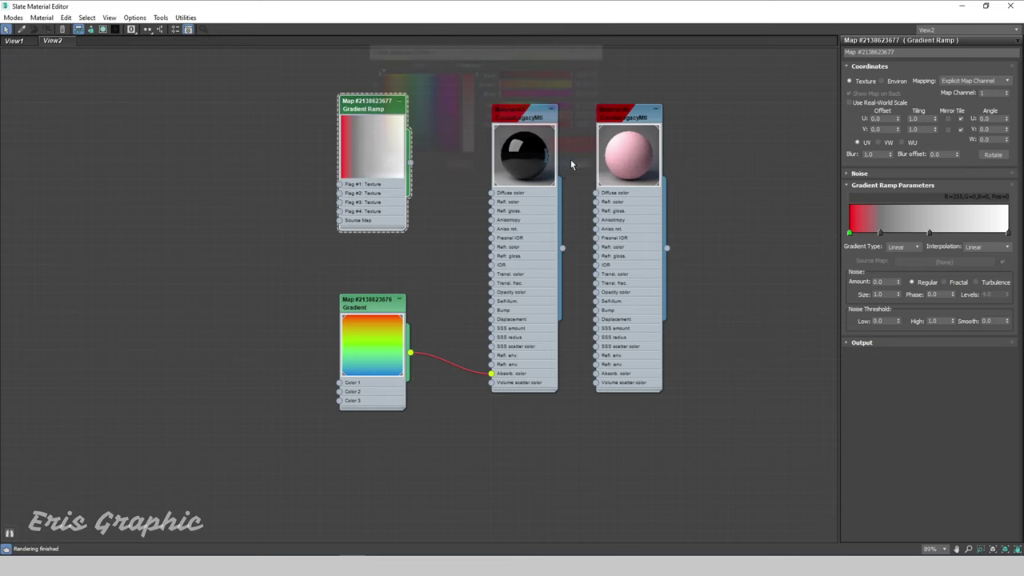
Set the second ramp flag to dark orange.
double_click(880, 232)
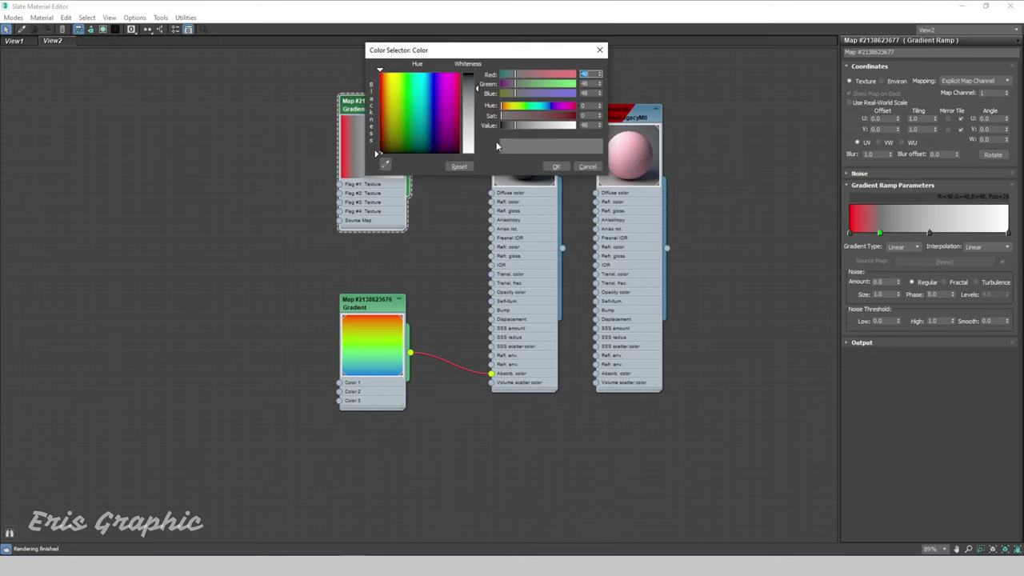
left_click_drag(399, 92, 389, 74)
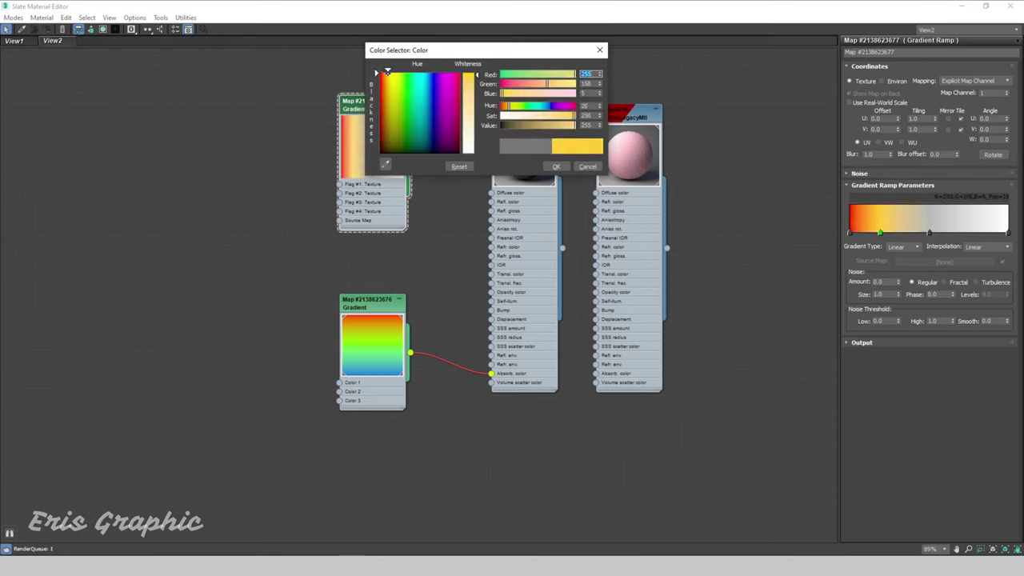
left_click(388, 110)
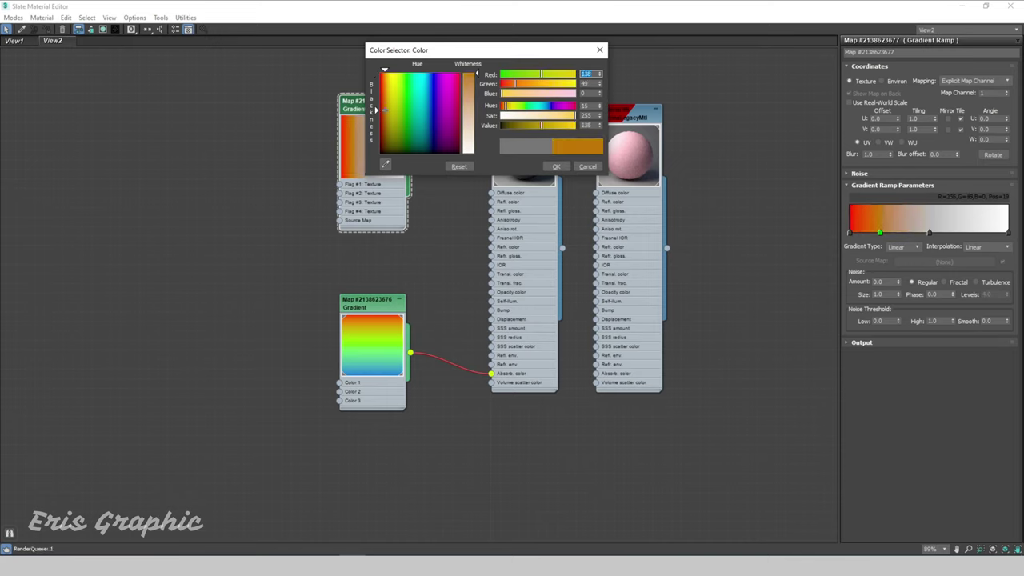
left_click(556, 167)
Slide the grey flag left, make it bright yellow, and add another flag.
left_click_drag(930, 234, 907, 234)
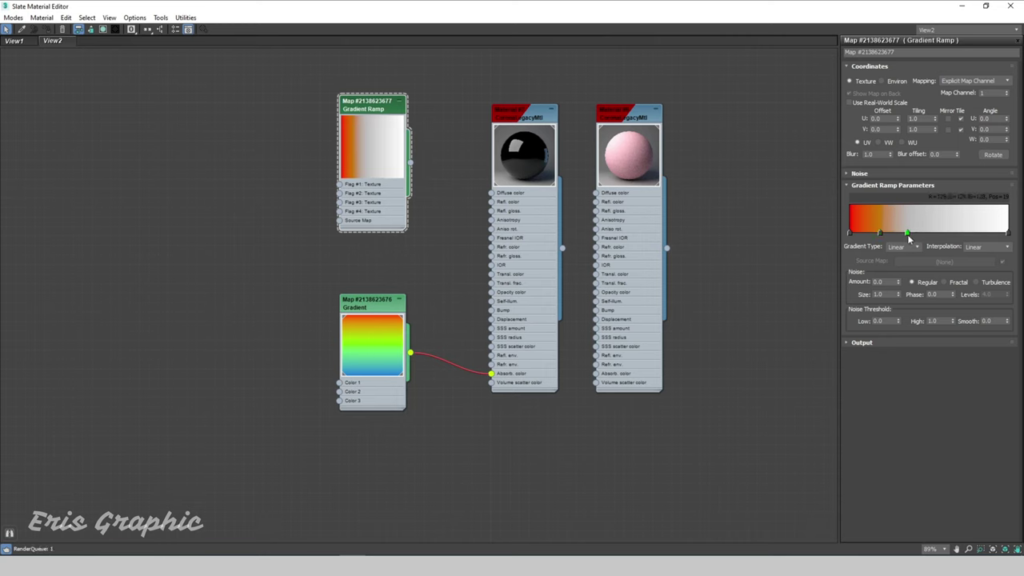
double_click(908, 234)
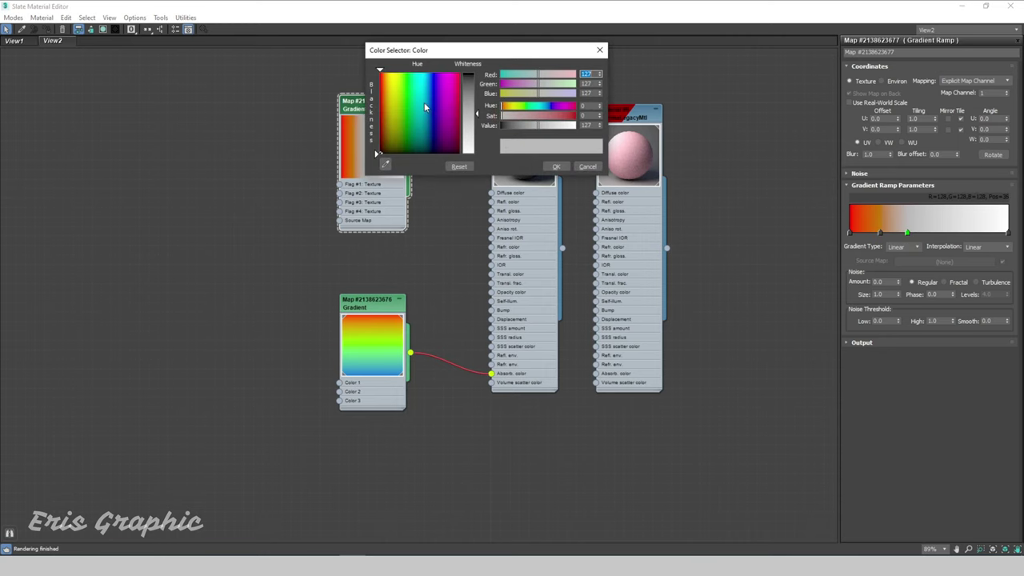
left_click_drag(398, 95, 395, 71)
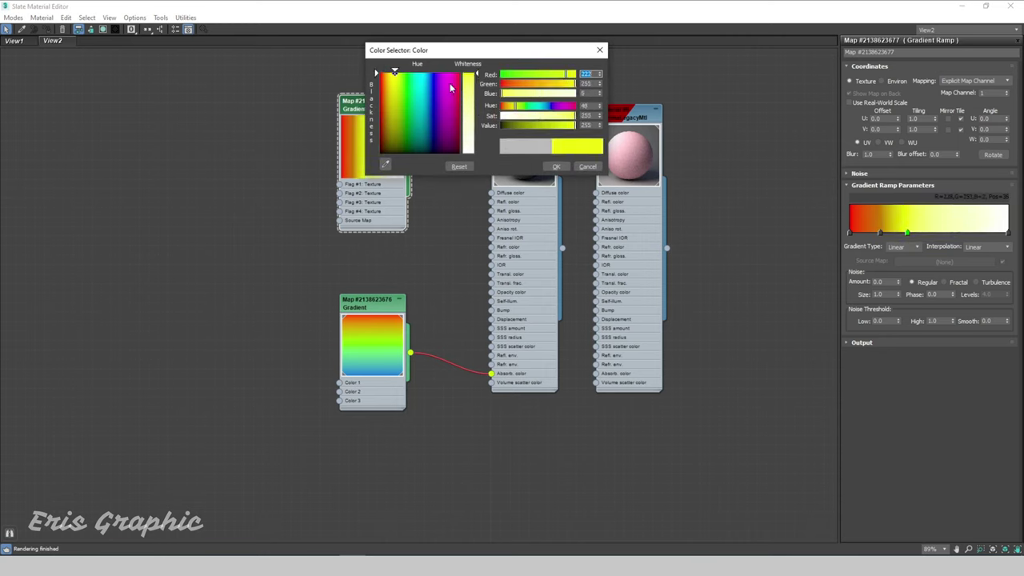
left_click(556, 166)
left_click(935, 233)
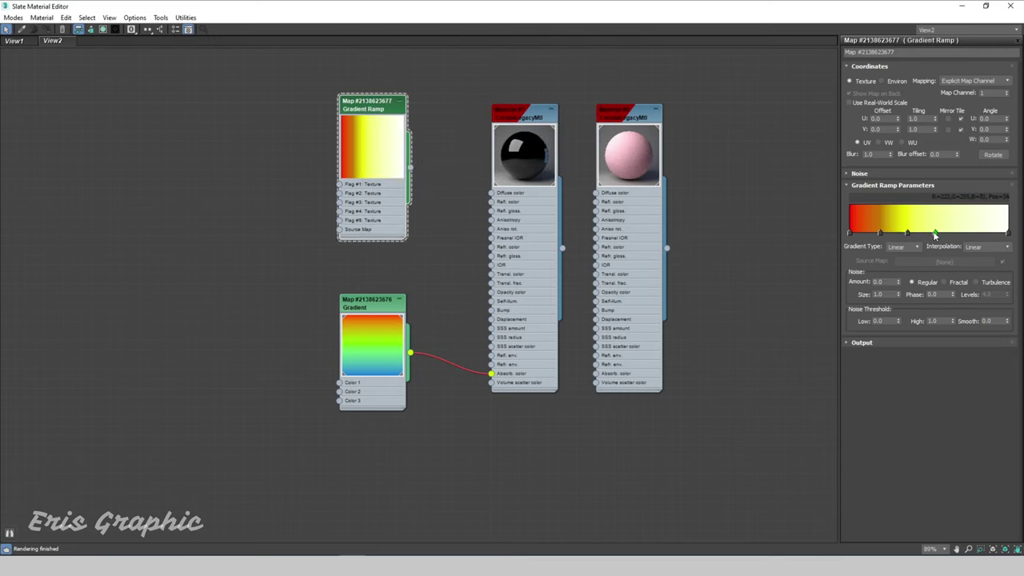
Make the new flag saturated green and add a sixth flag coloured cyan.
double_click(935, 233)
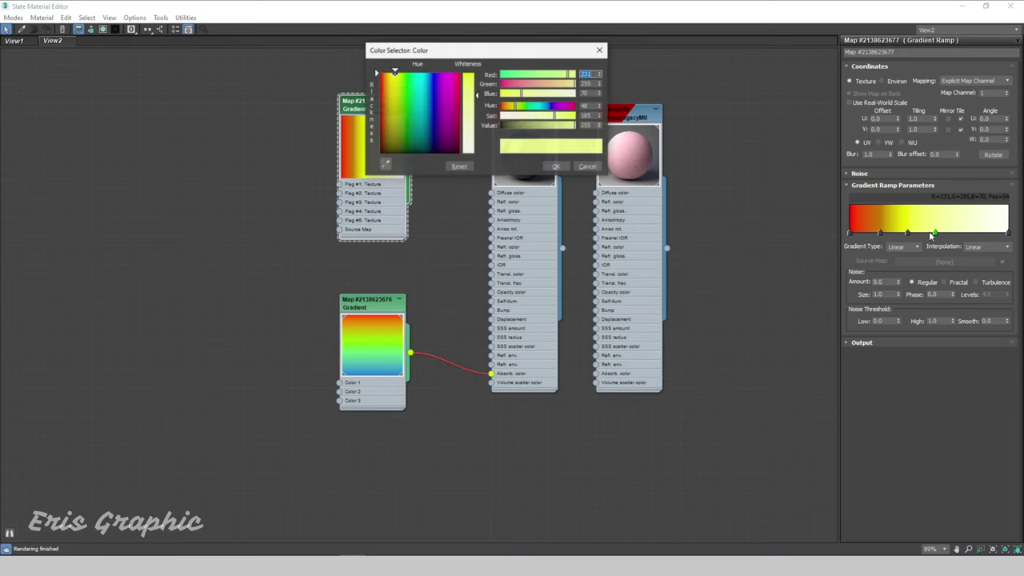
left_click(403, 74)
left_click_drag(552, 116, 569, 132)
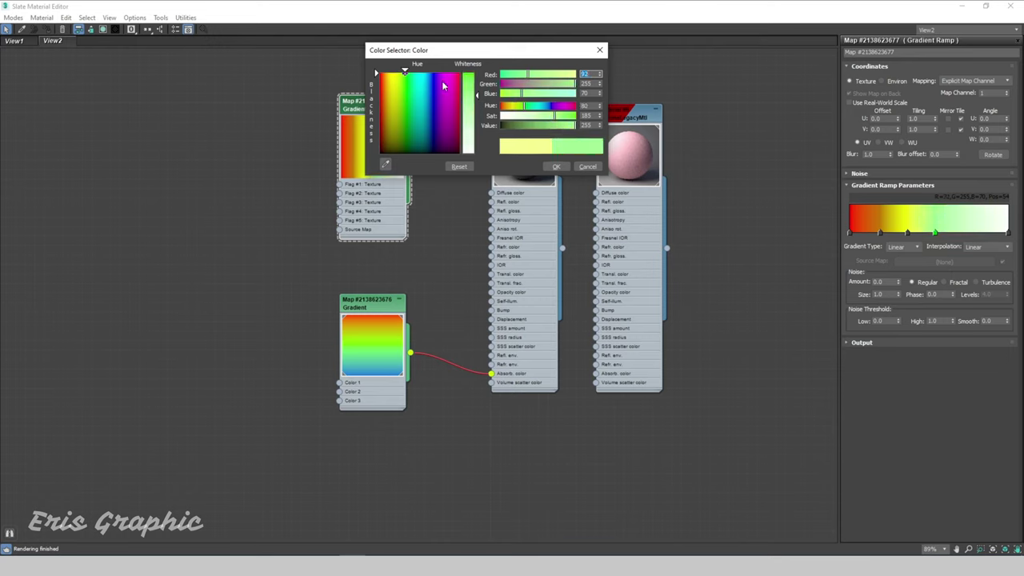
left_click(557, 167)
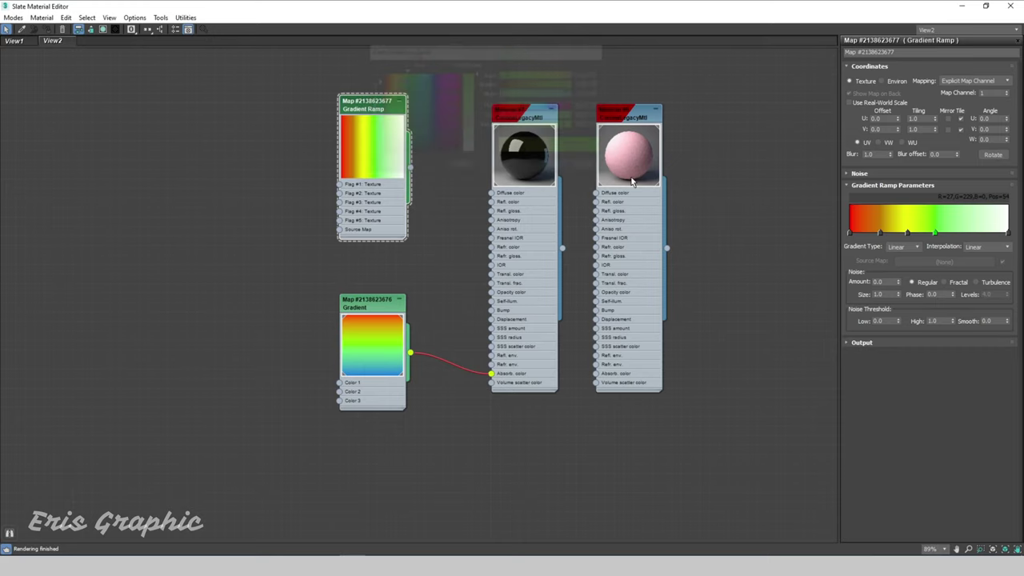
left_click(955, 233)
double_click(955, 233)
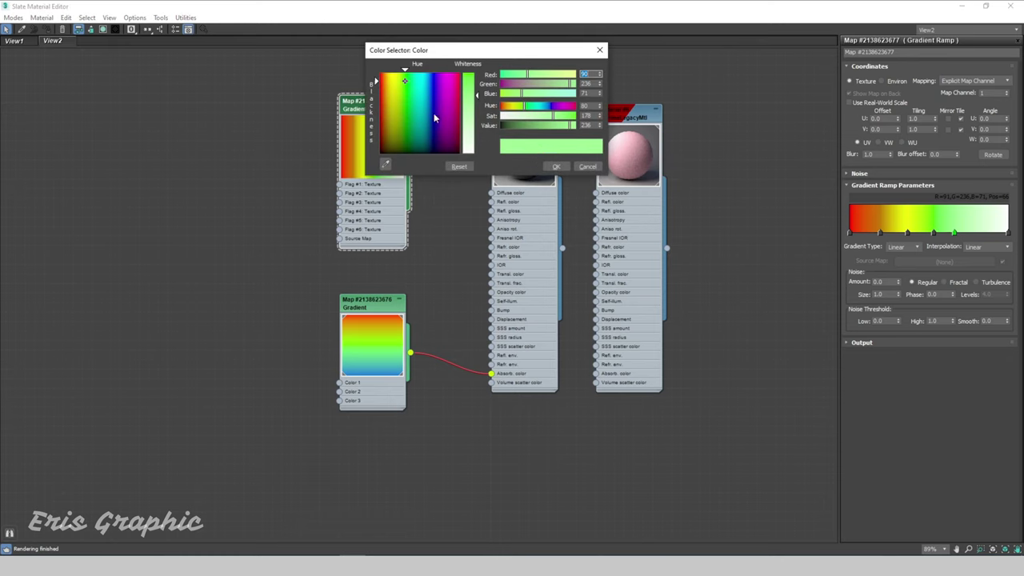
mouse_move(422, 97)
left_mouse_down()
mouse_move(423, 87)
mouse_move(421, 96)
left_mouse_up()
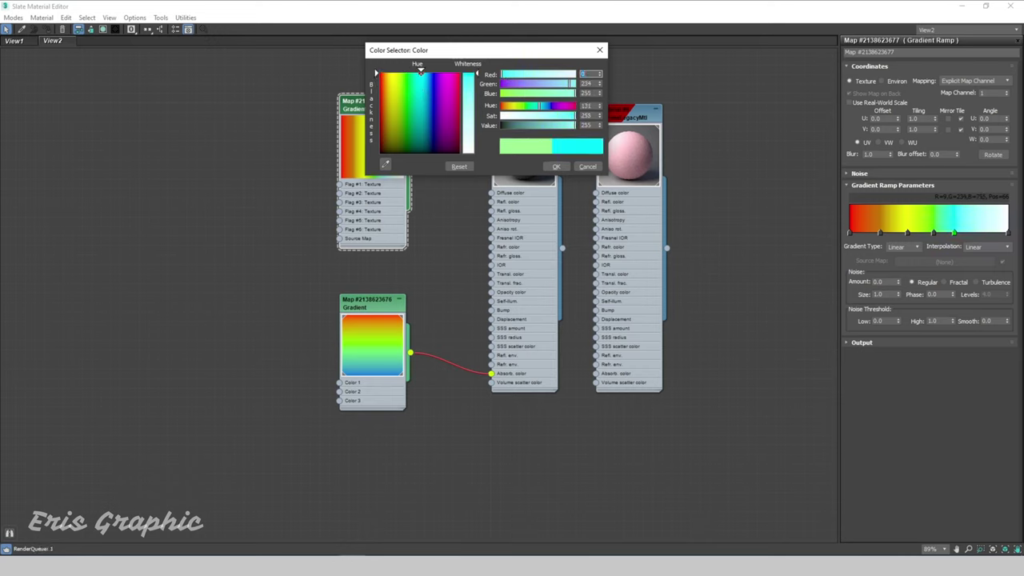
mouse_move(575, 125)
left_mouse_down()
mouse_move(555, 128)
mouse_move(566, 128)
left_mouse_up()
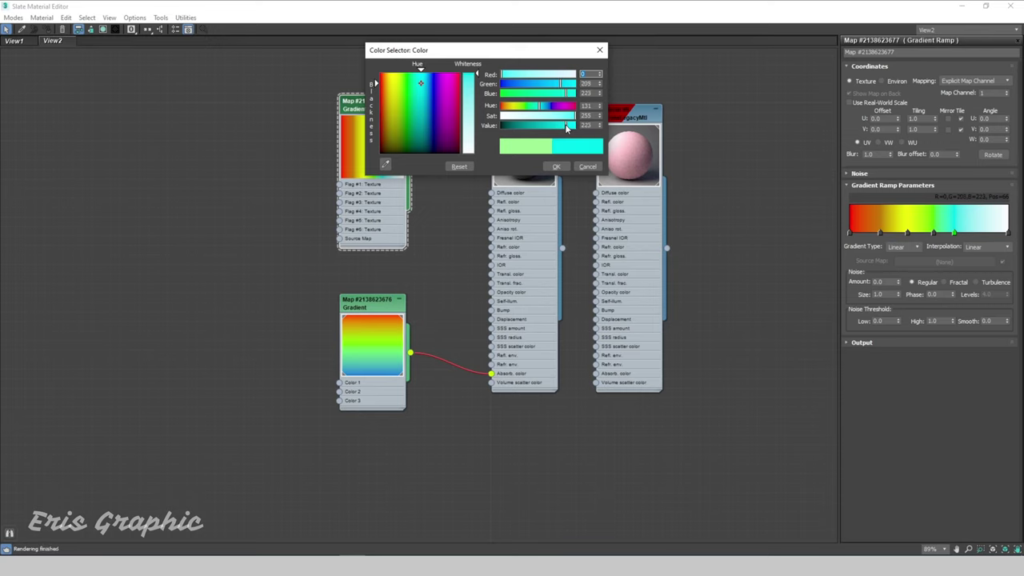
left_click(556, 167)
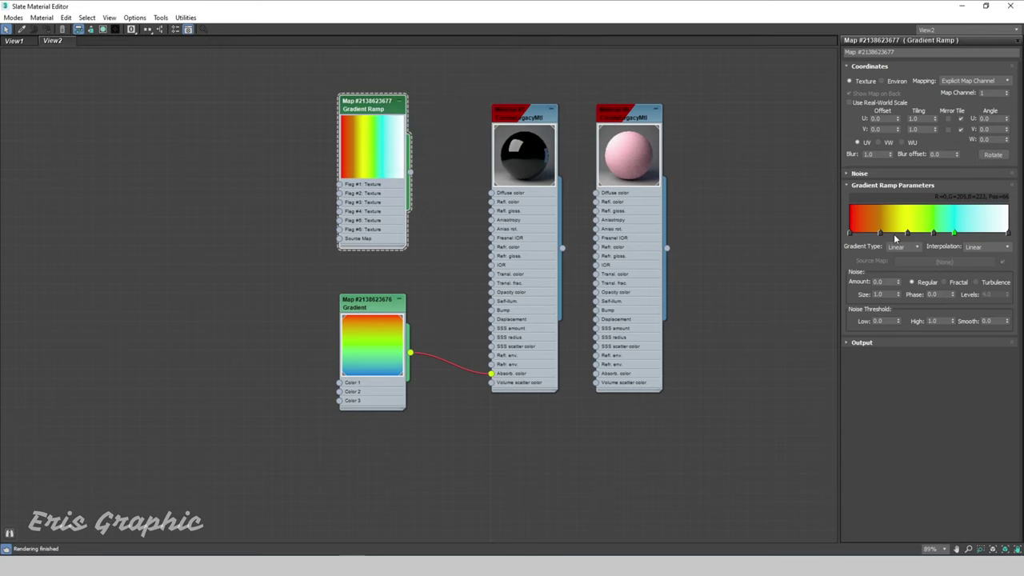
Add a magenta seventh flag and turn the rightmost end flag purple (R122 G0 B216).
left_click(975, 235)
double_click(974, 233)
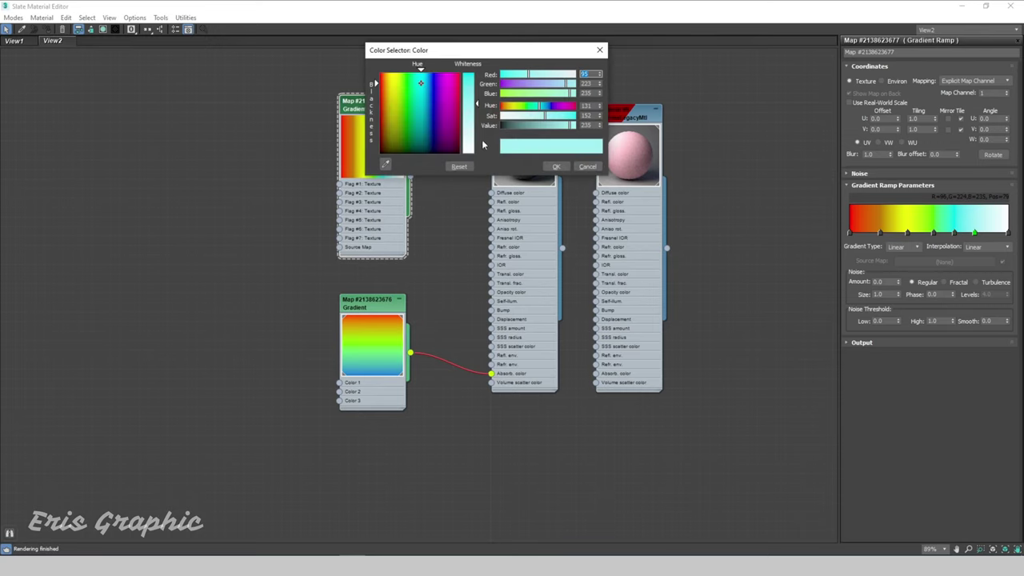
left_click(438, 104)
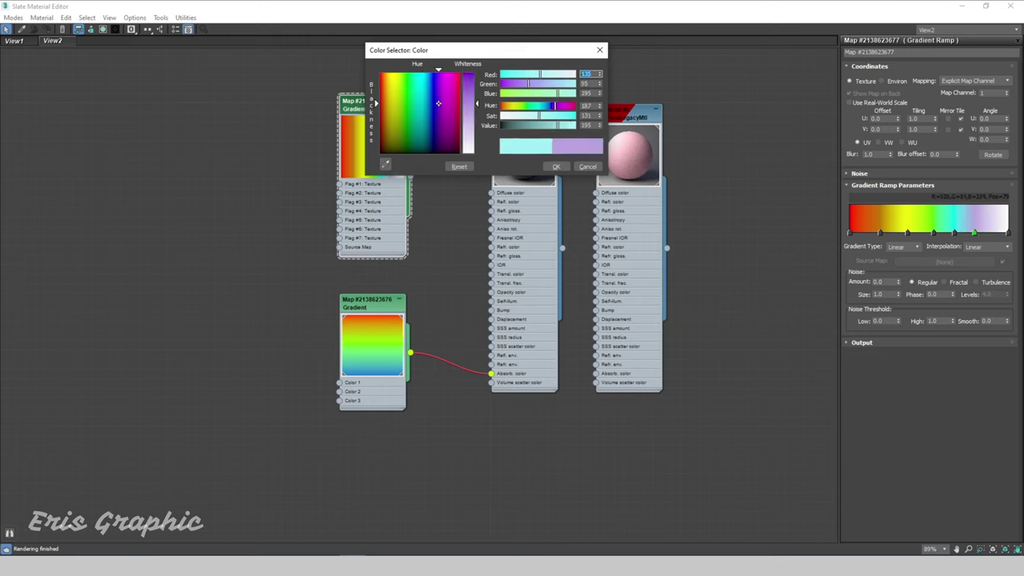
left_click_drag(437, 104, 448, 71)
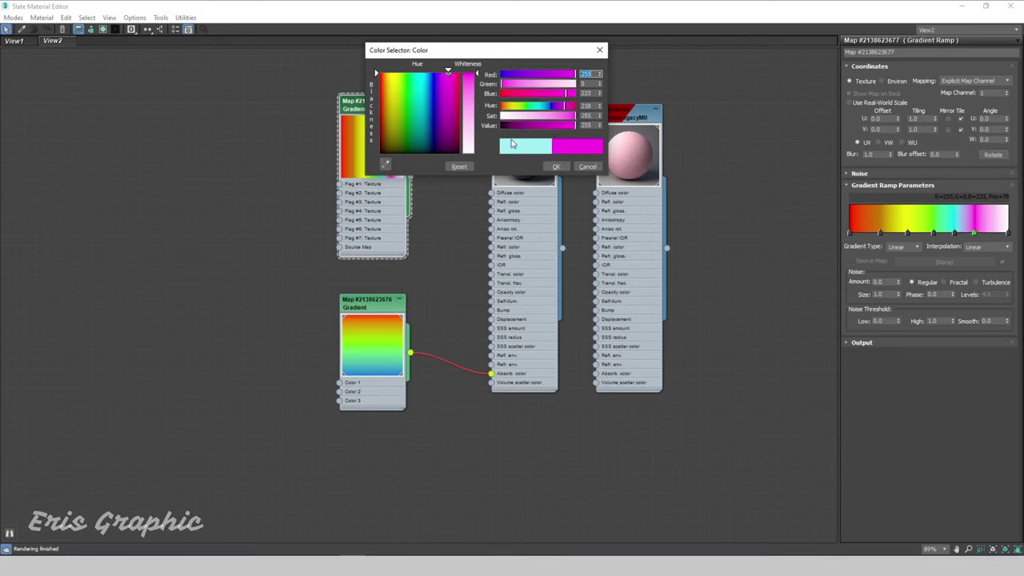
left_click(563, 166)
double_click(1009, 234)
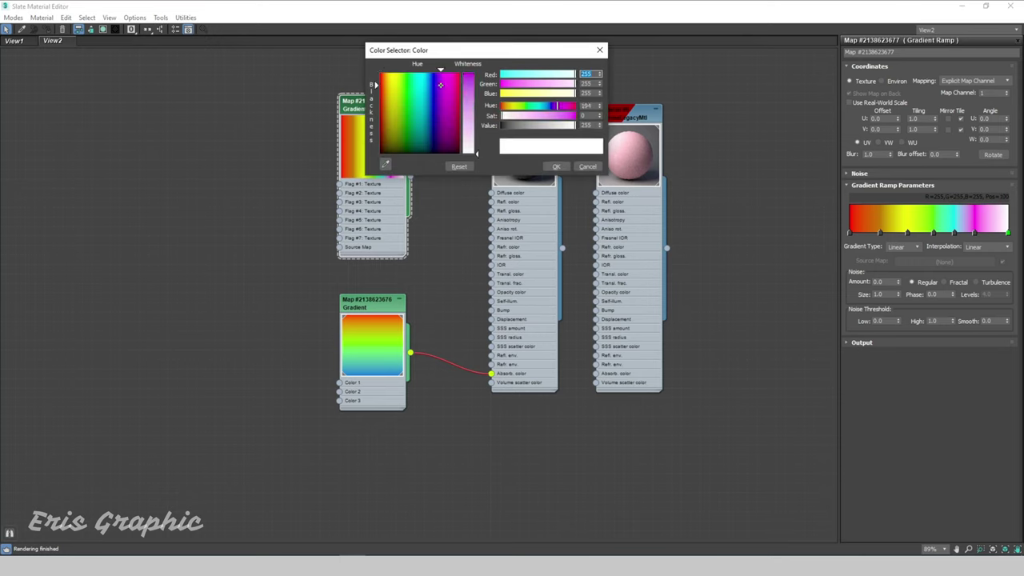
left_click_drag(444, 95, 440, 84)
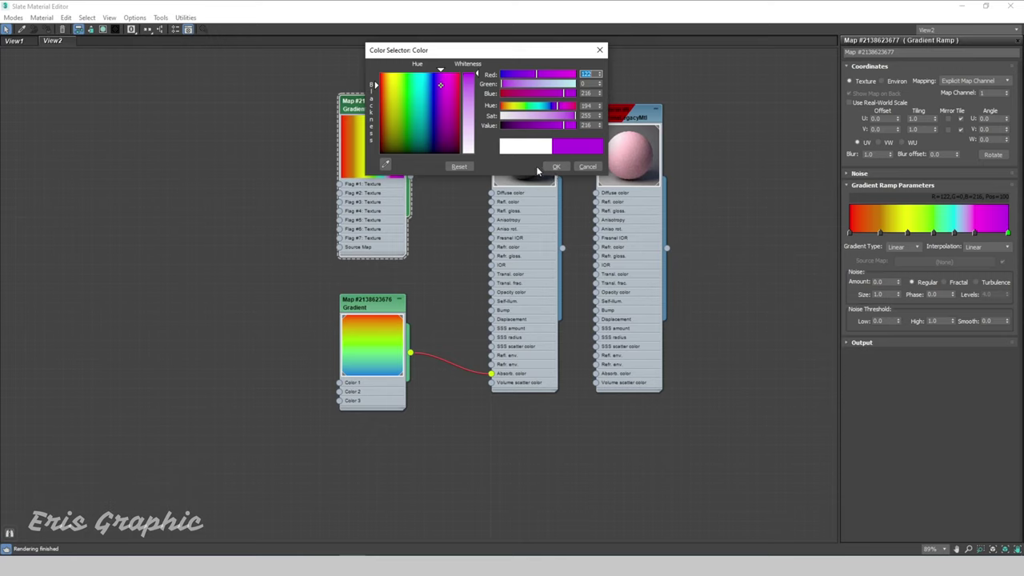
left_click(556, 166)
left_click_drag(394, 152, 385, 133)
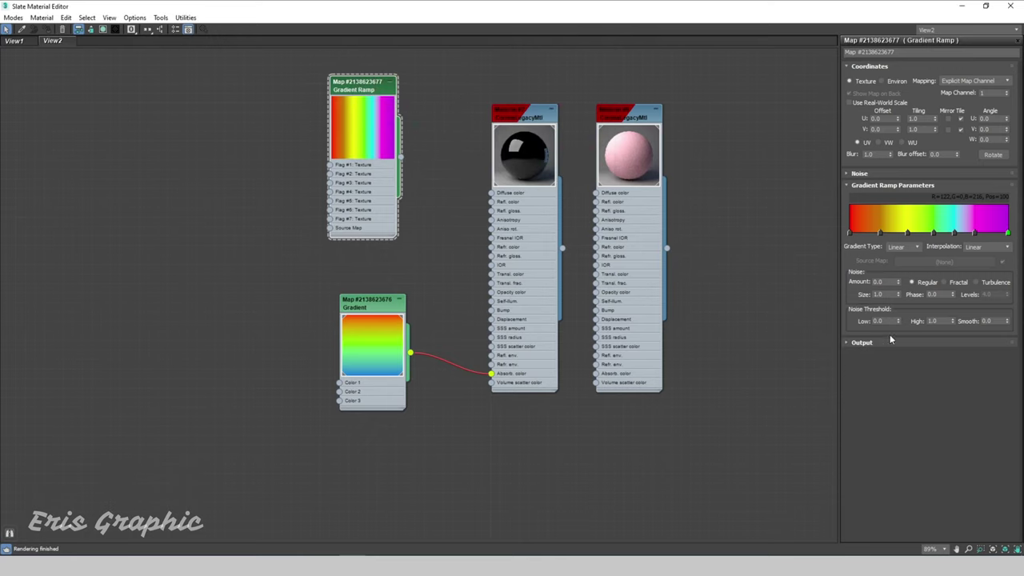
Review the Gradient Type and Interpolation options, leaving both on Linear.
left_click(916, 247)
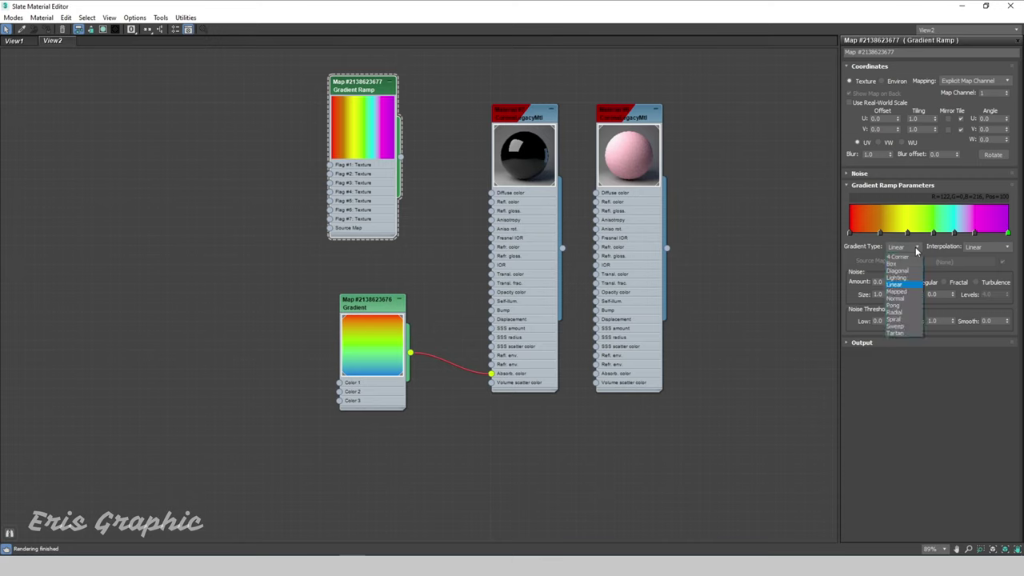
left_click(916, 250)
left_click(991, 248)
left_click(994, 254)
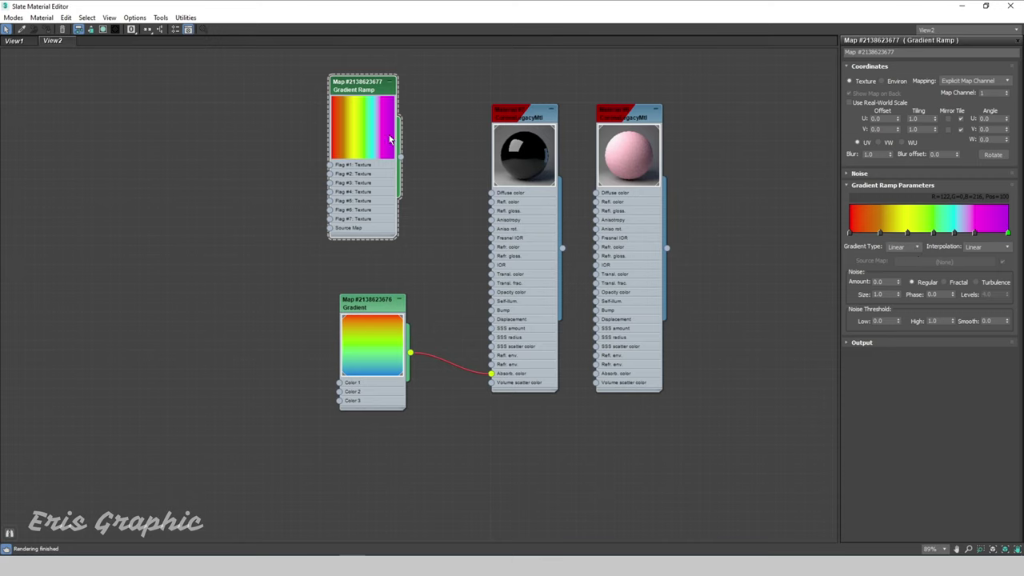
left_click_drag(400, 157, 491, 383)
Restore the Slate editor, select the plane, and start a Corona interactive render.
left_click(986, 6)
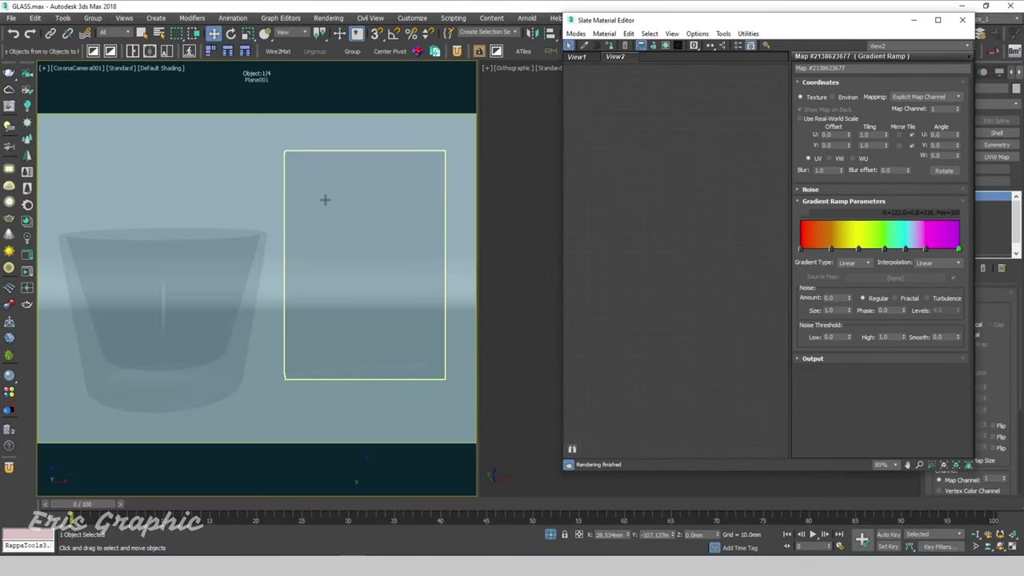
left_click(319, 182)
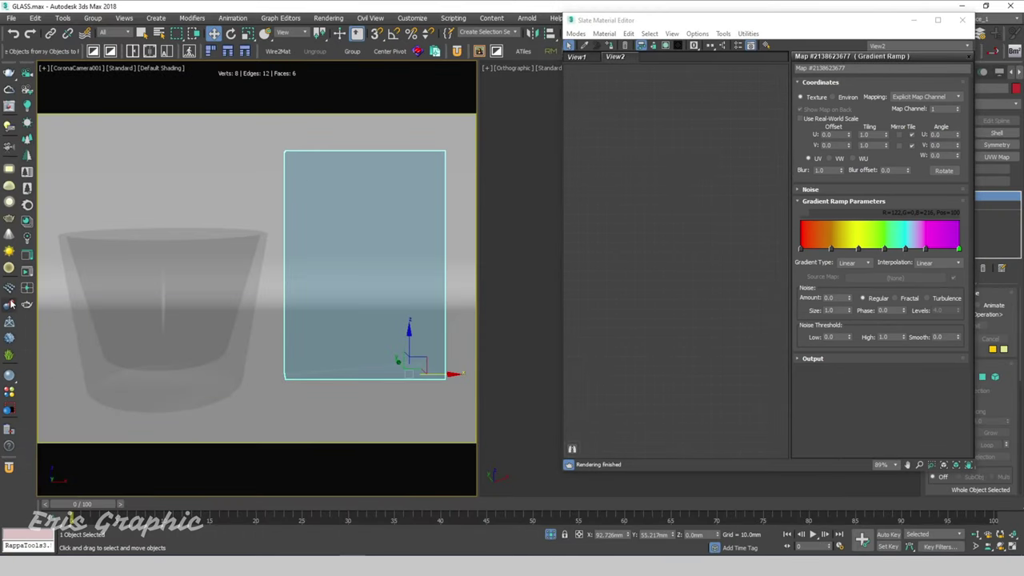
left_click(27, 270)
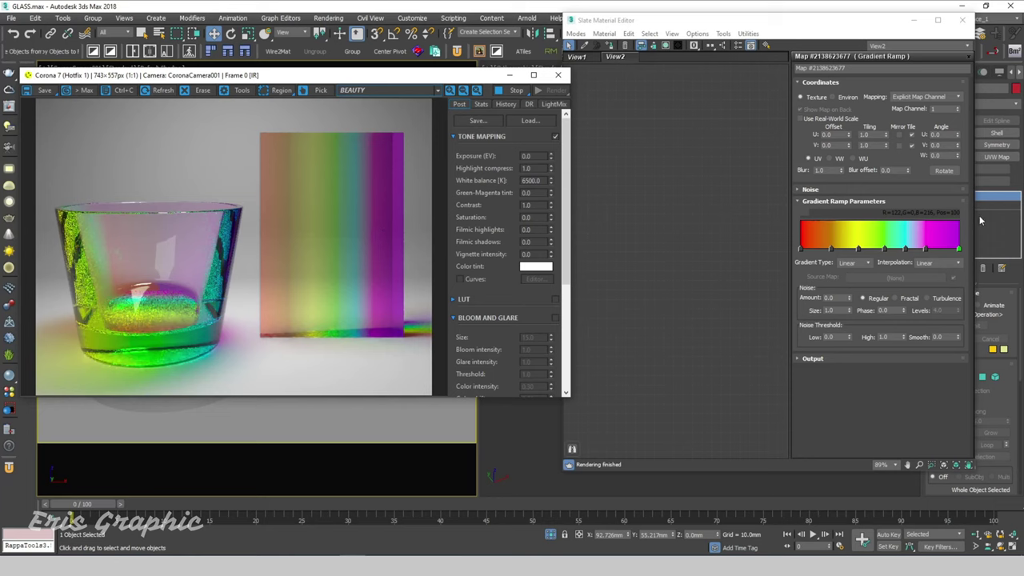
Set the Gradient Ramp's Angle W to 90 for horizontal bands and close the Slate editor.
double_click(941, 156)
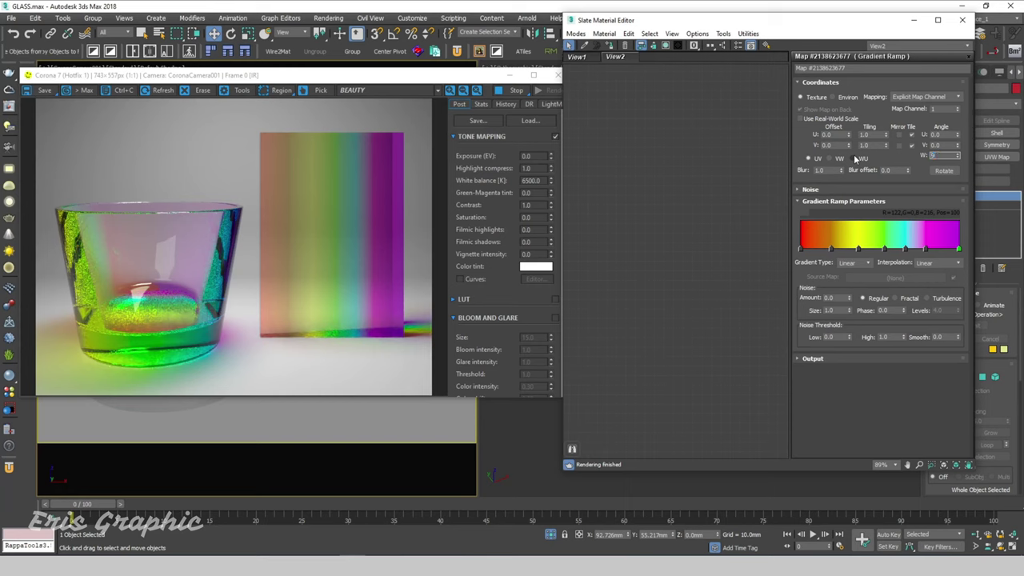
type("90")
key("Return")
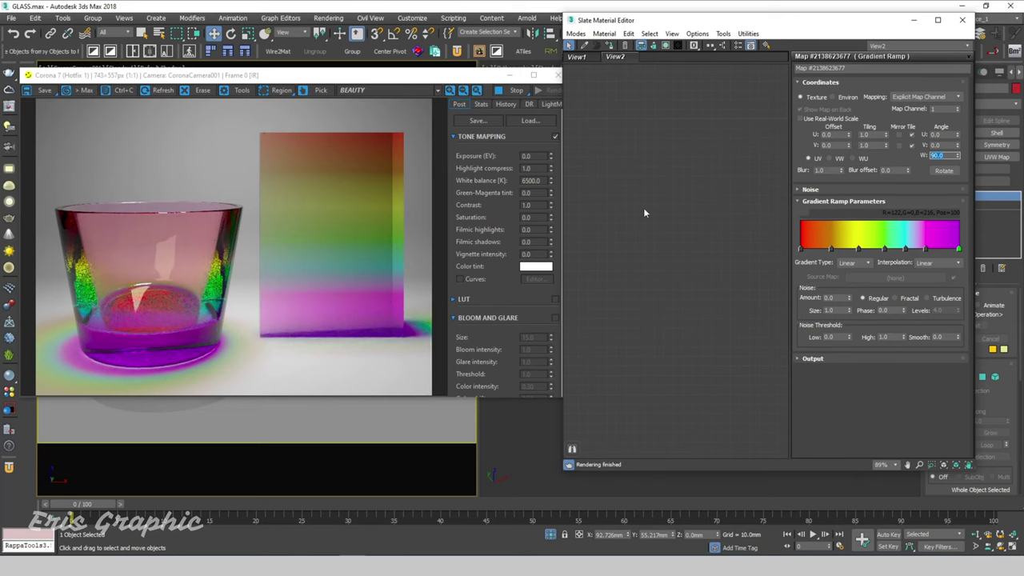
left_click(962, 20)
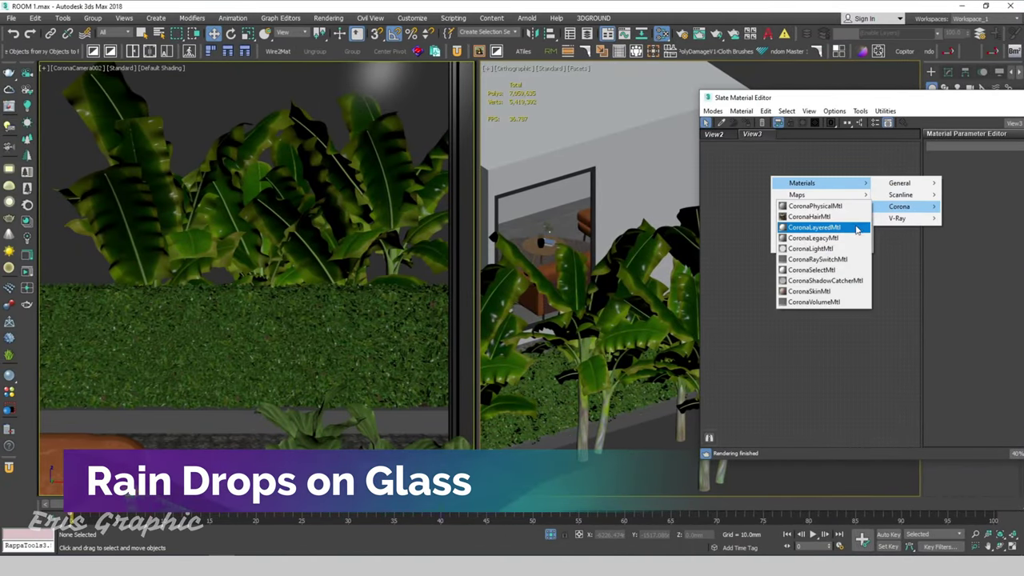
Add a CoronaLegacyMtl node in the Slate editor and show its parameters.
left_click(838, 242)
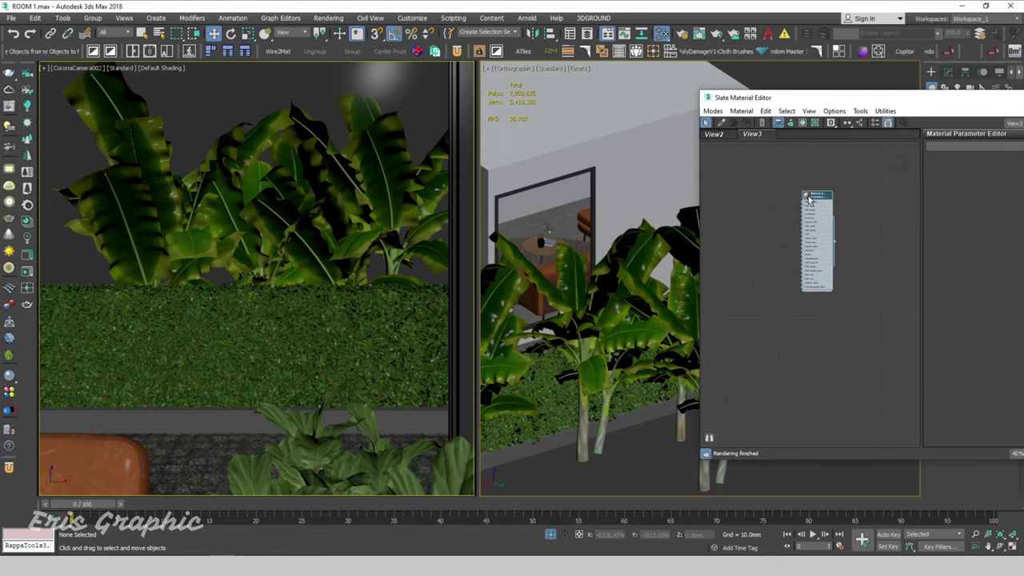
left_click_drag(773, 175, 819, 195)
left_click_drag(833, 97, 728, 76)
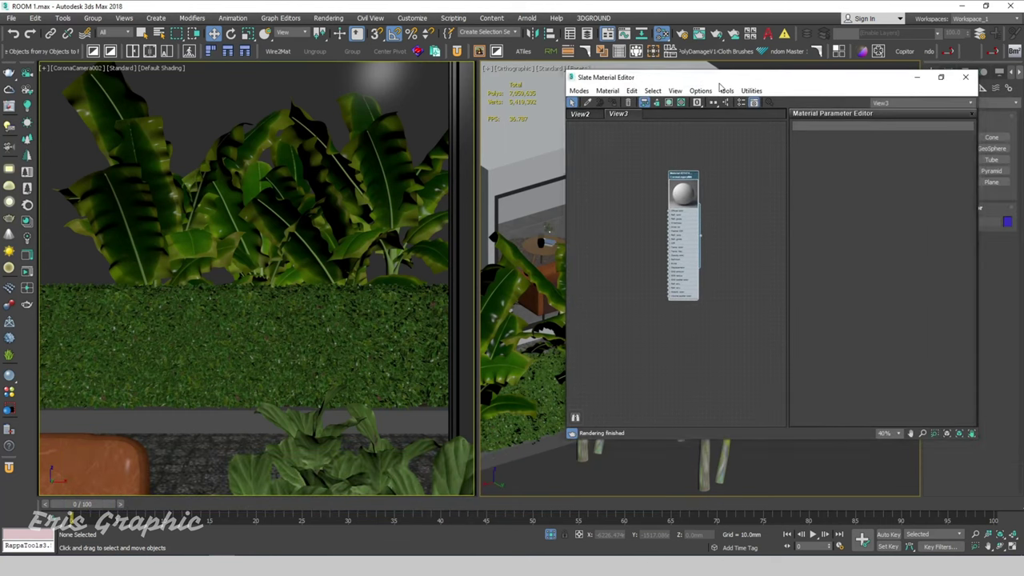
double_click(728, 76)
left_click(986, 7)
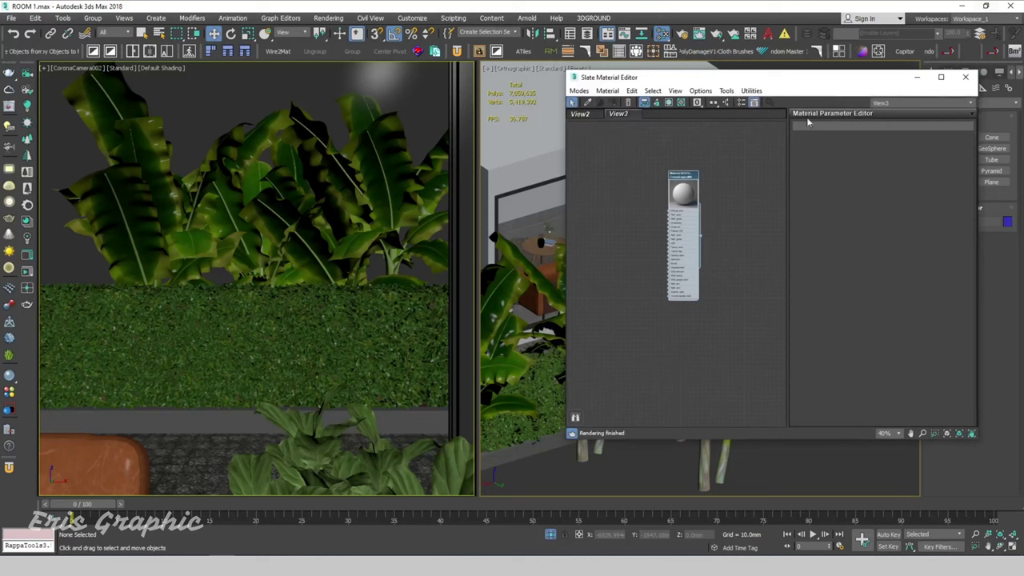
double_click(684, 176)
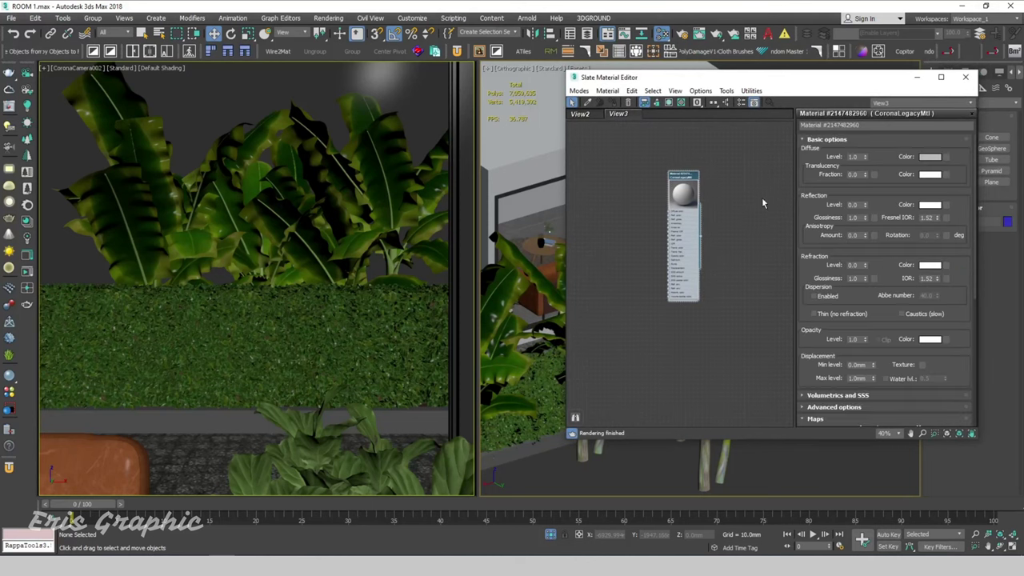
Set Diffuse Level to 0 and Reflection and Refraction Levels to 1.
double_click(856, 157)
type("0")
double_click(855, 205)
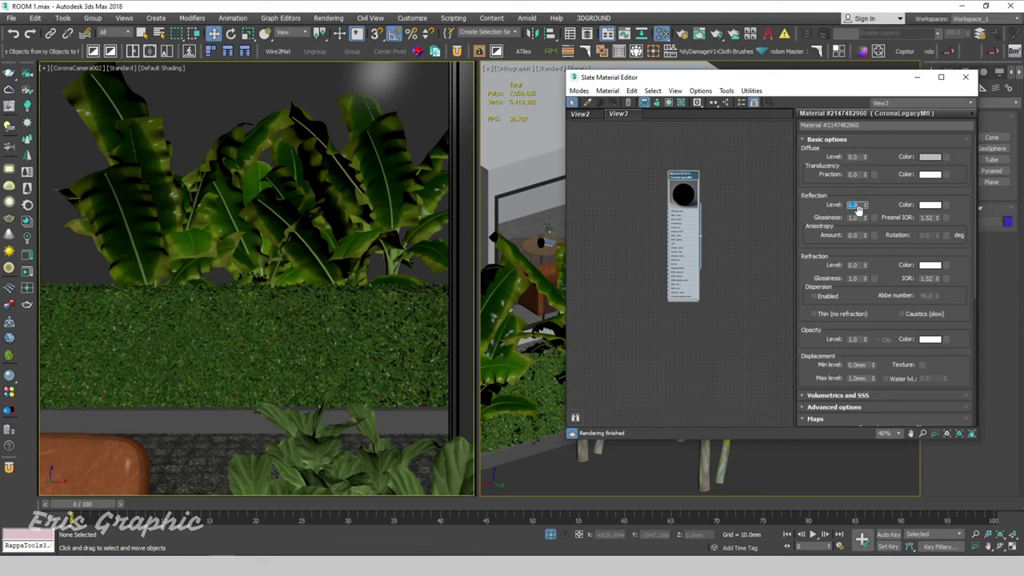
type("1")
double_click(854, 265)
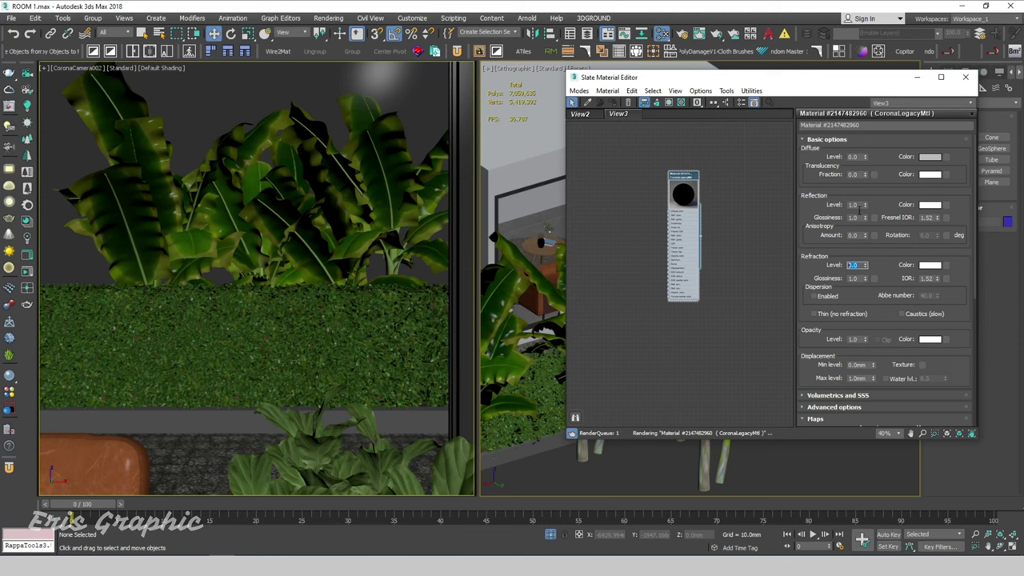
type("1")
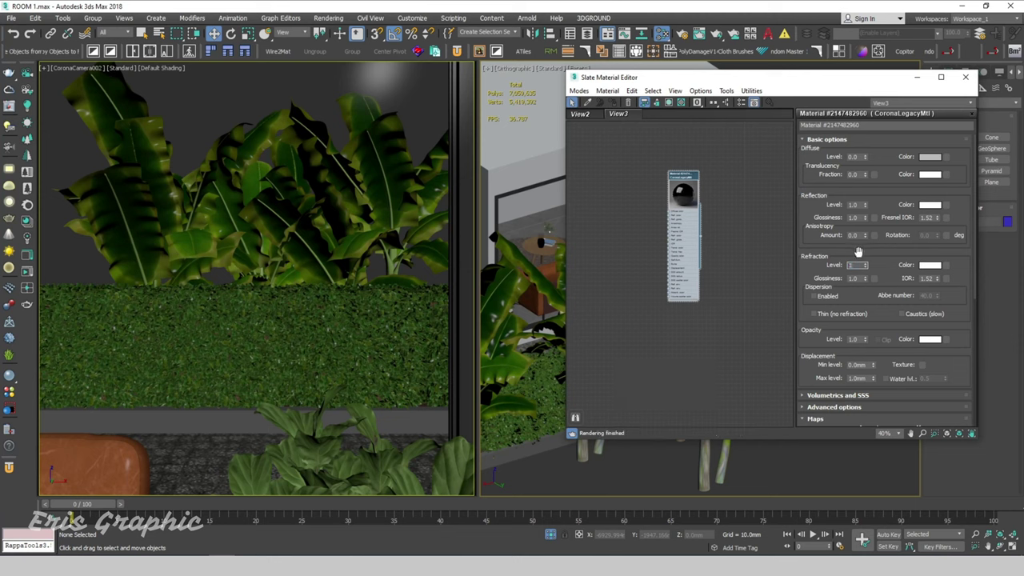
double_click(855, 205)
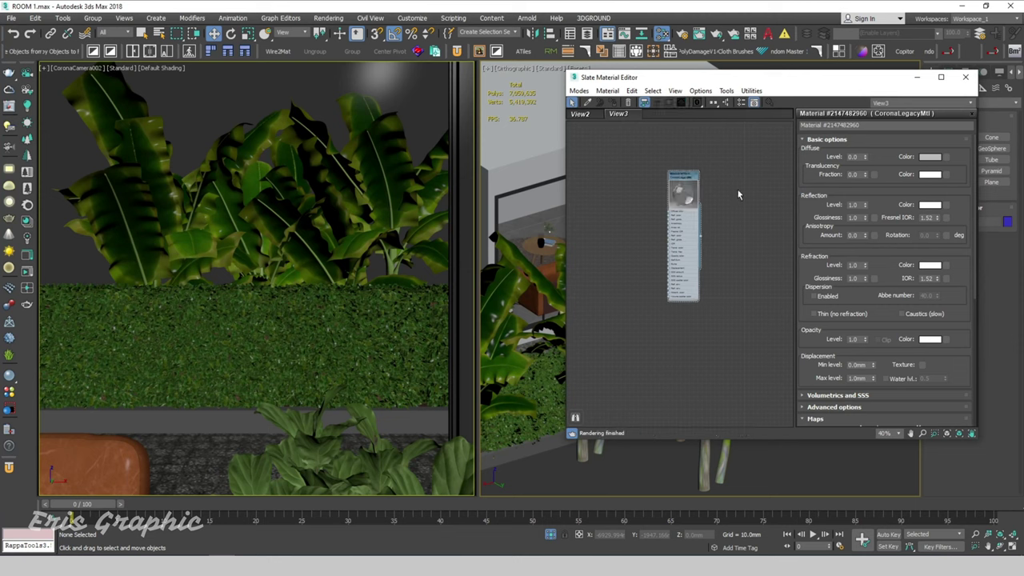
Assign the glass material to the window pane and render the camera view with Corona.
left_click_drag(683, 83, 733, 85)
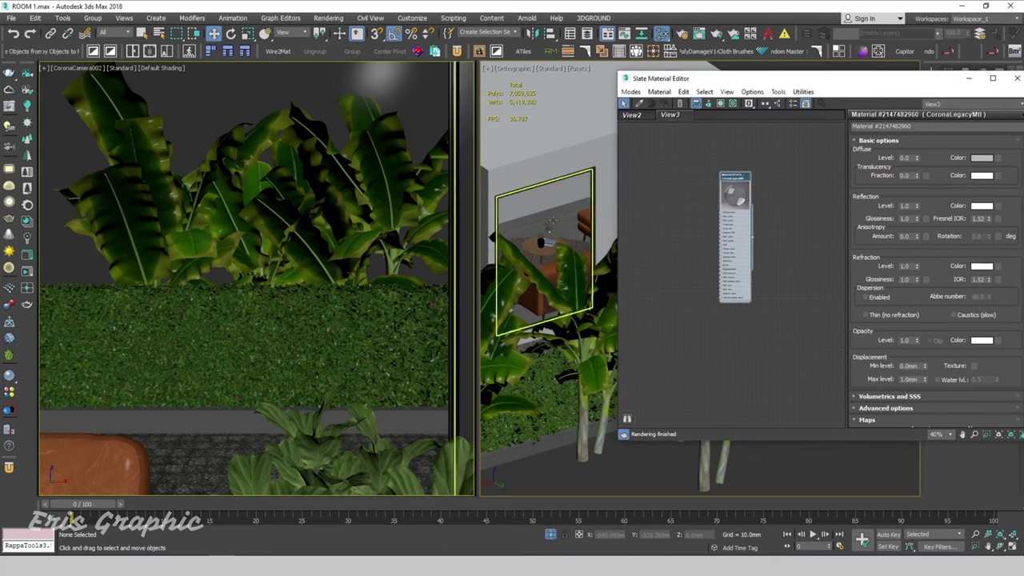
left_click(554, 224)
left_click(665, 105)
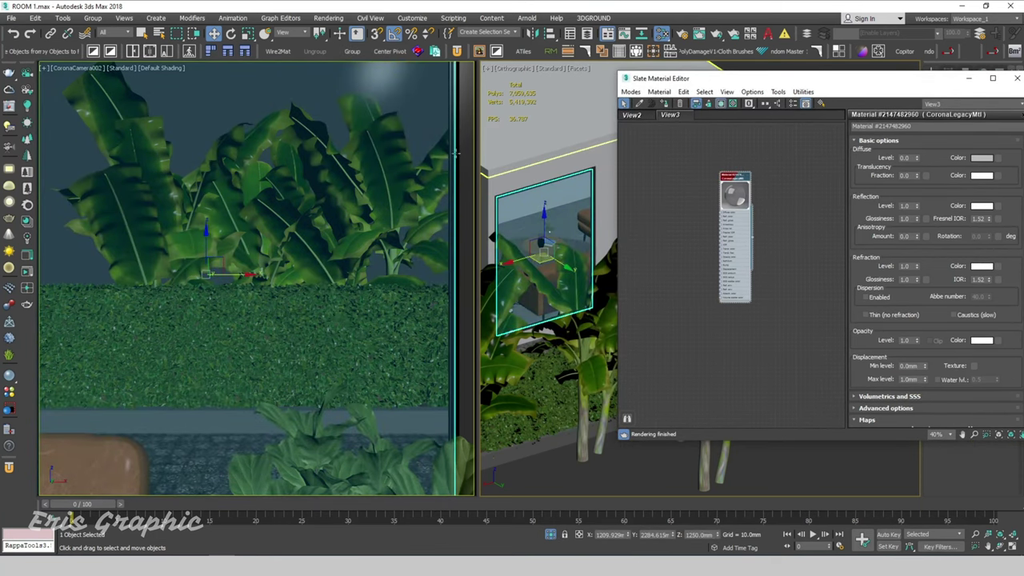
left_click(27, 272)
key("shift+q")
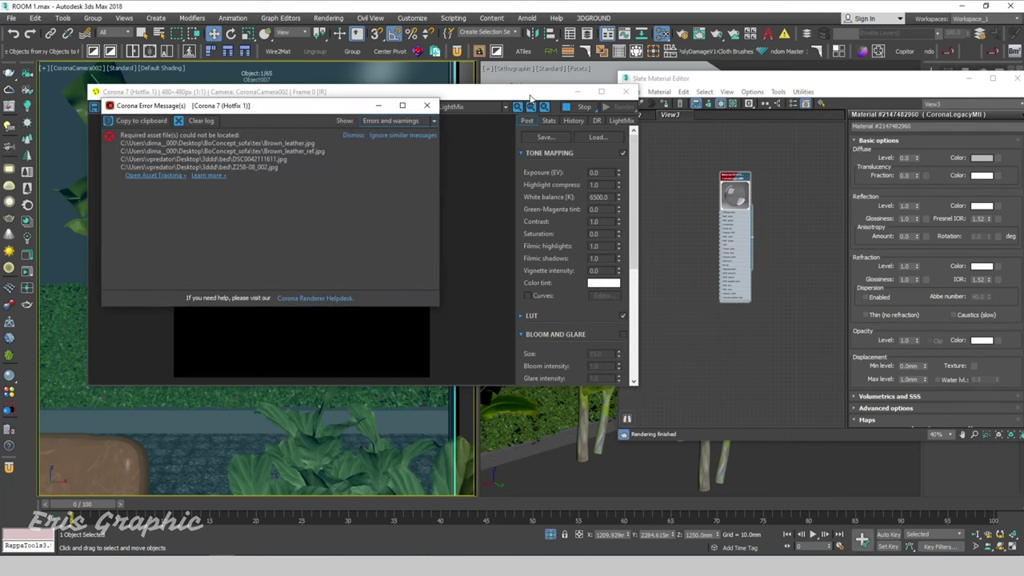
Dismiss the missing-texture error and move and enlarge the Corona frame buffer to view the render.
left_click(427, 106)
left_click_drag(437, 95, 406, 90)
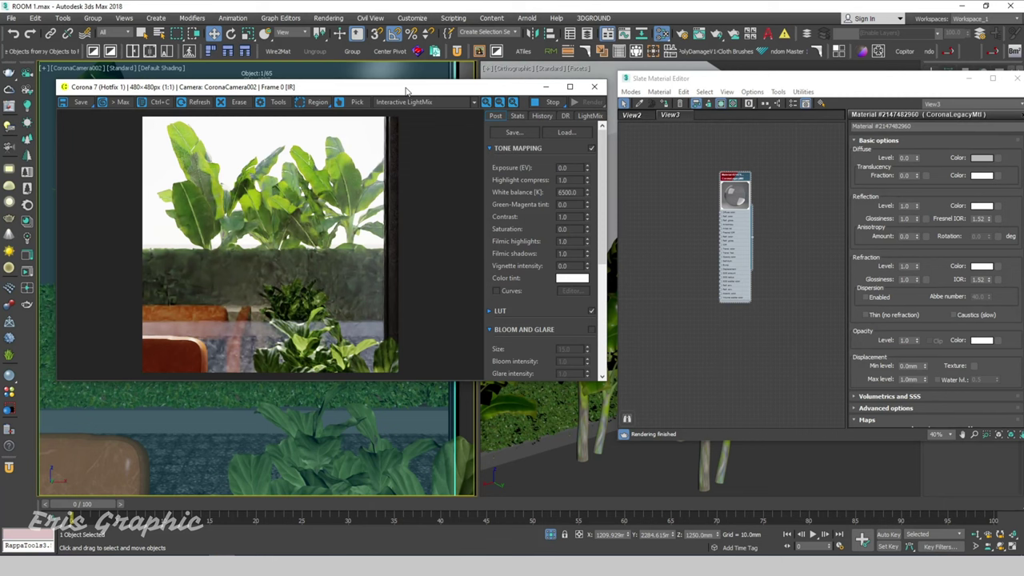
left_click_drag(388, 91, 371, 36)
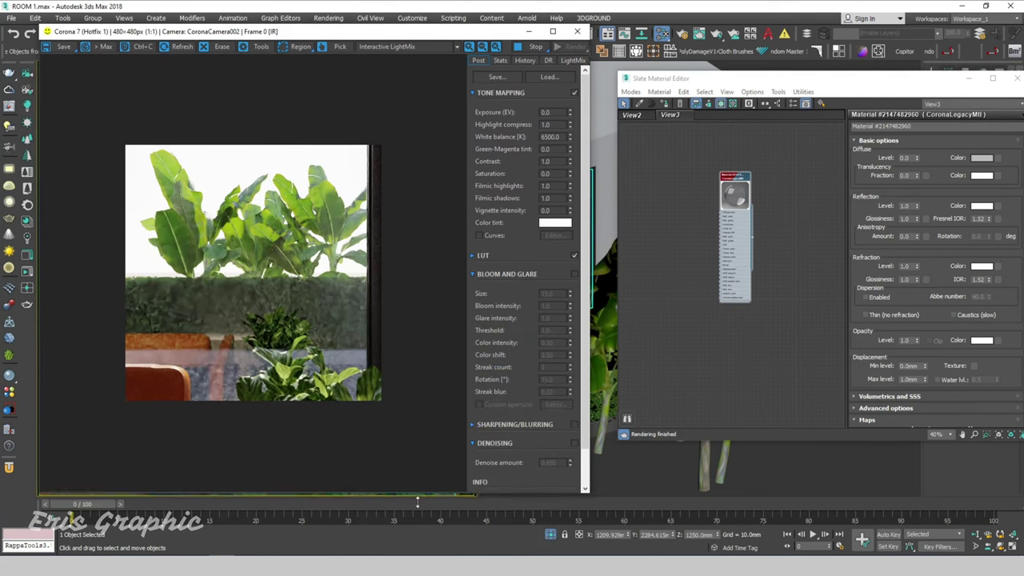
left_click_drag(415, 328, 344, 480)
scroll(350, 277, "down", 1)
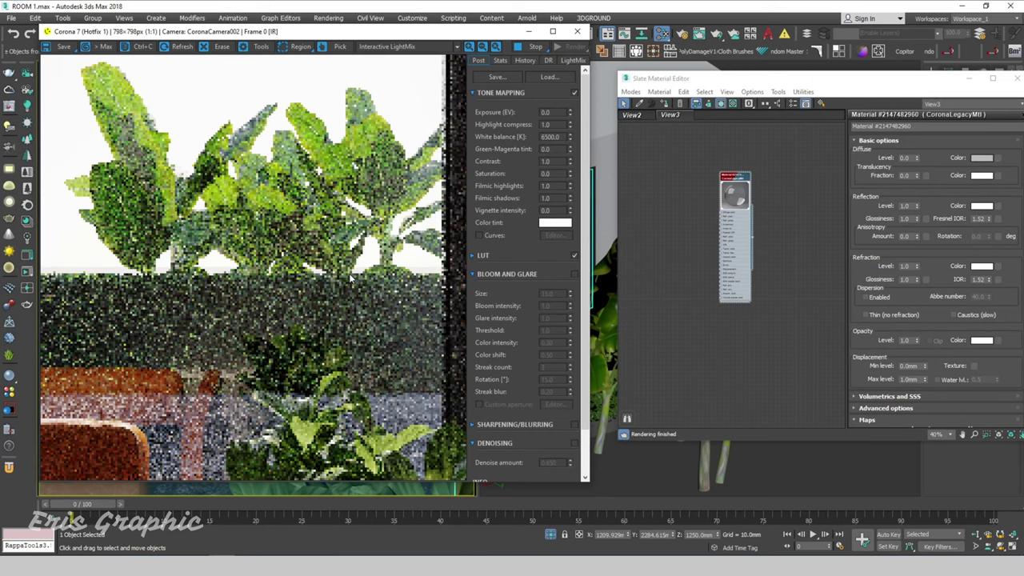
left_click(500, 61)
left_click(481, 61)
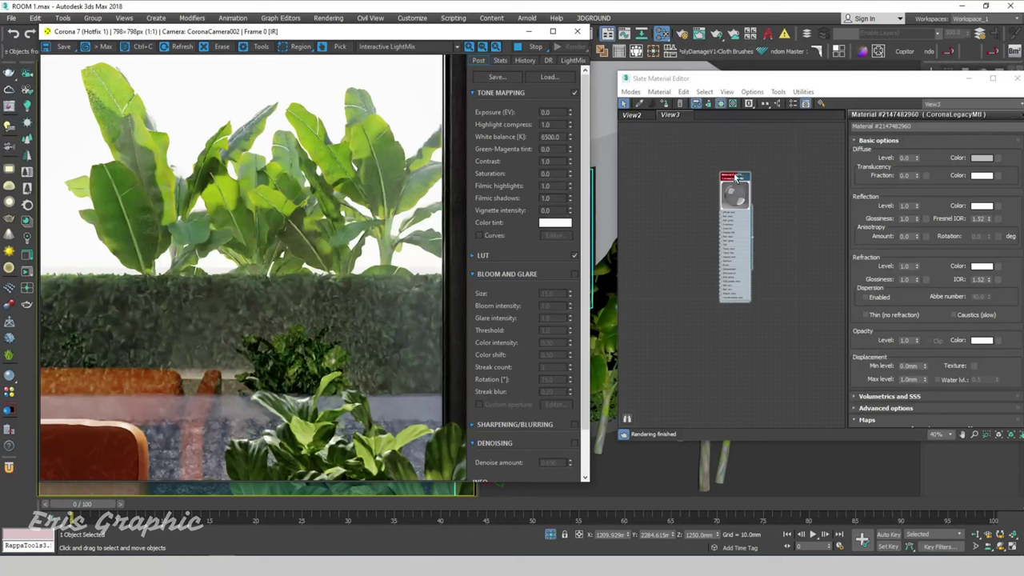
left_click_drag(737, 179, 759, 170)
Add a CoronaBitmap loading StainsLiquidDroplets002_Flat from the Downloads MAPS folder.
right_click(655, 160)
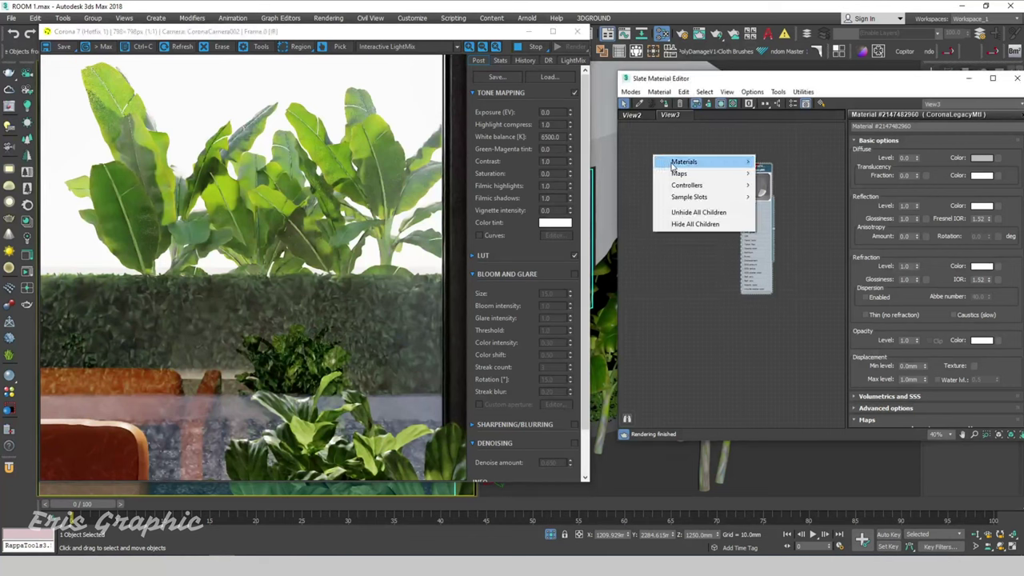
mouse_move(782, 185)
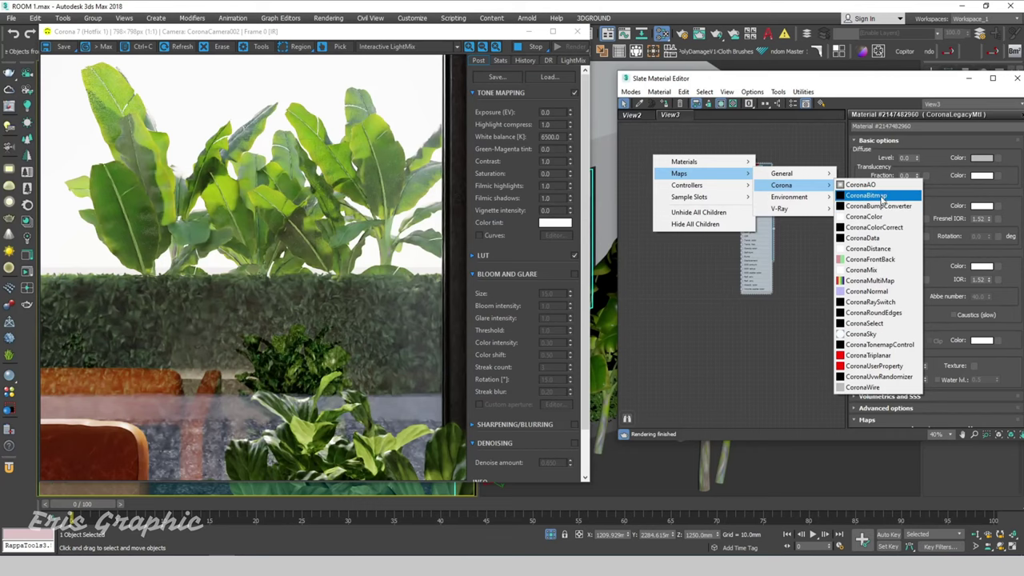
left_click(867, 195)
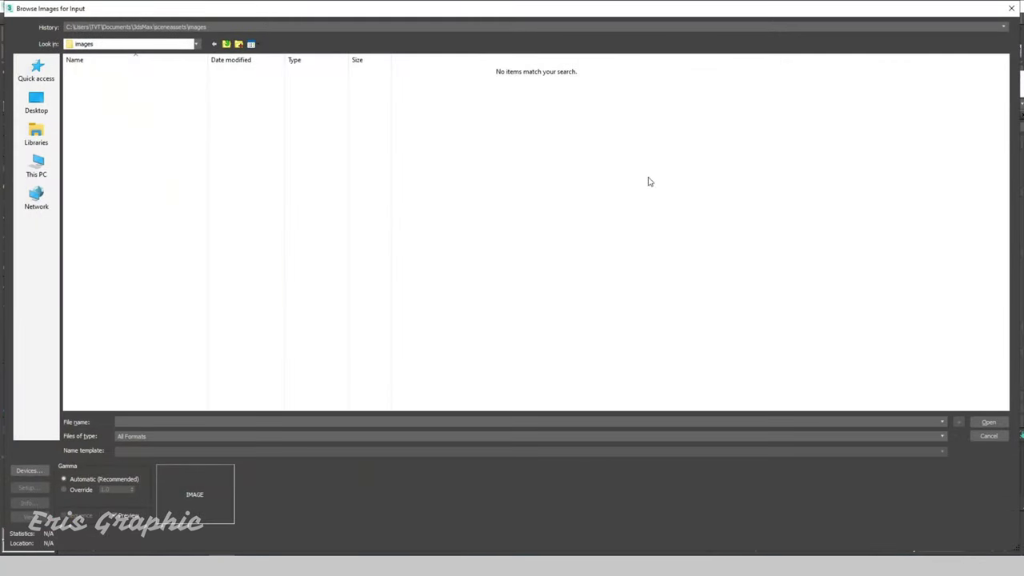
left_click(38, 166)
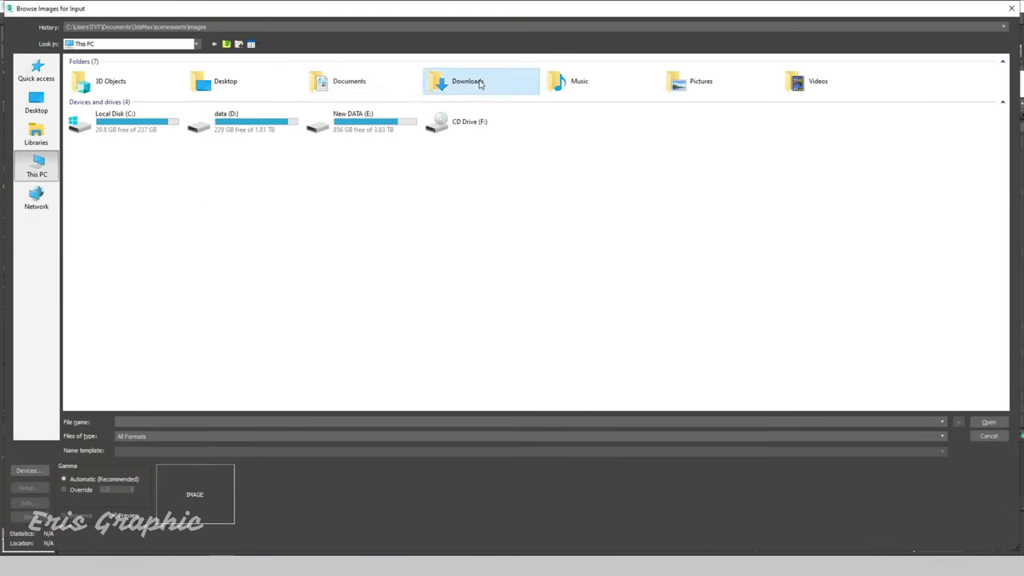
double_click(469, 83)
double_click(114, 82)
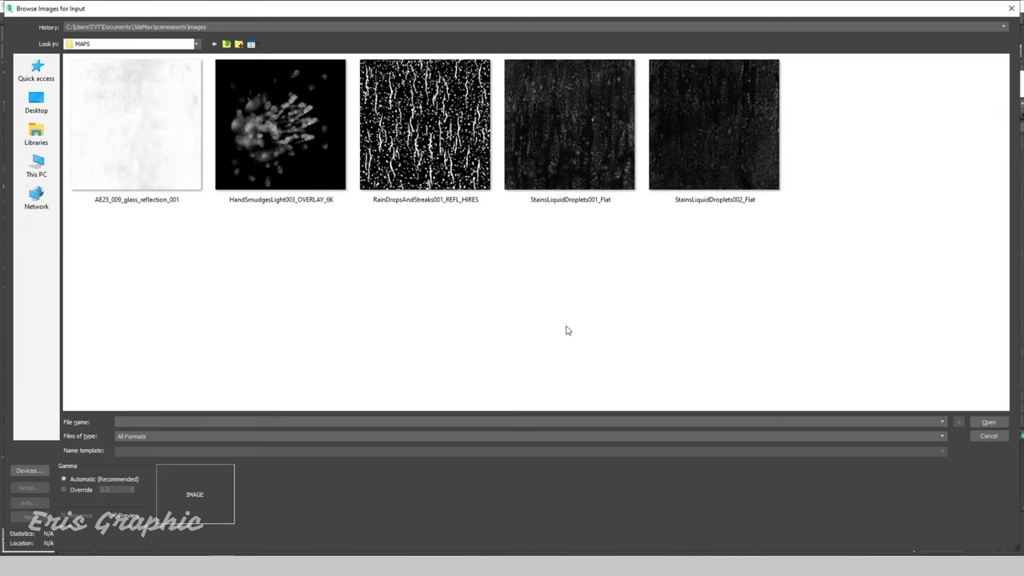
left_click(688, 147)
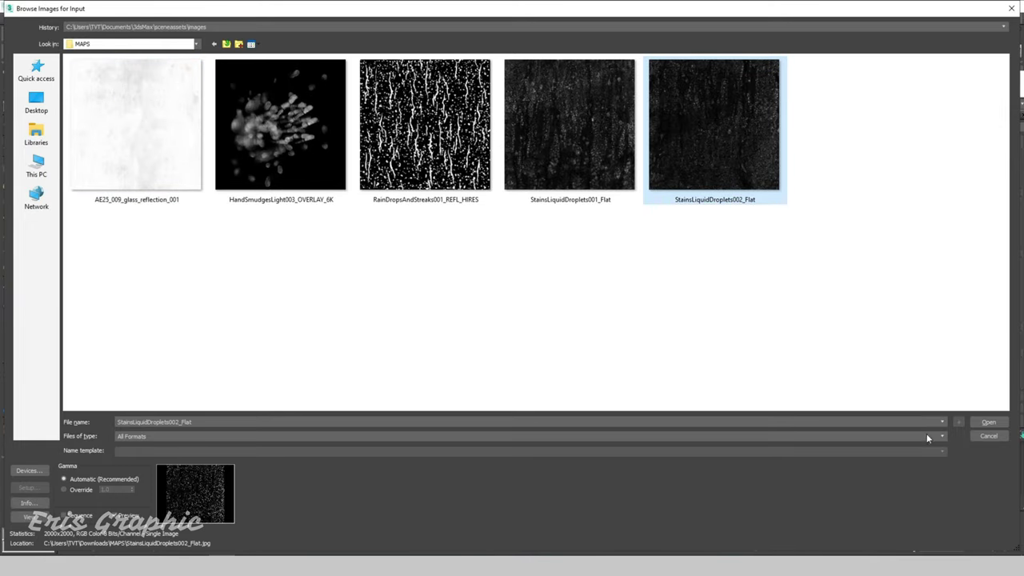
left_click(984, 425)
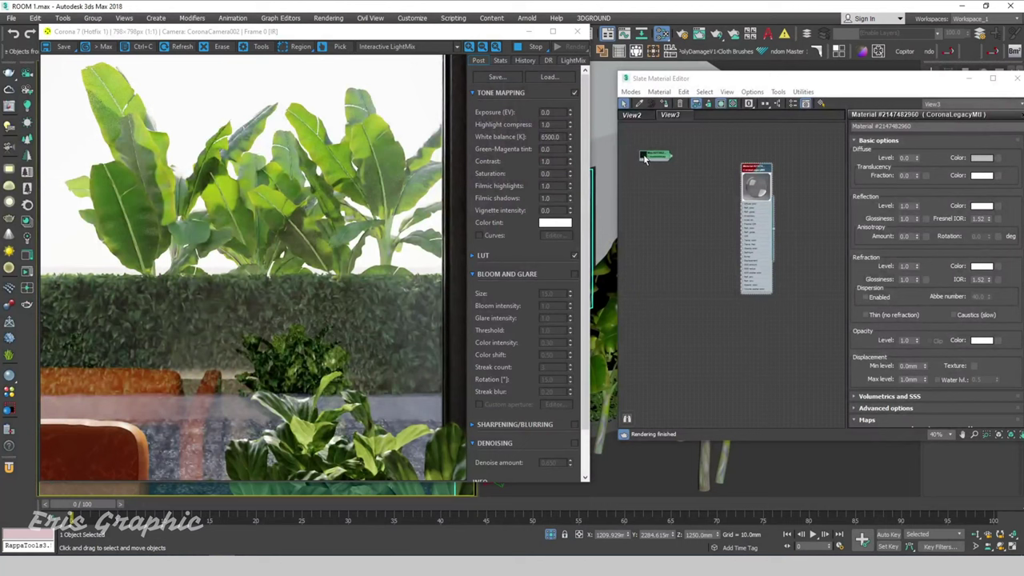
Wire the droplet bitmap into the glass material's Refr. gloss input.
scroll(666, 182, "down", 1)
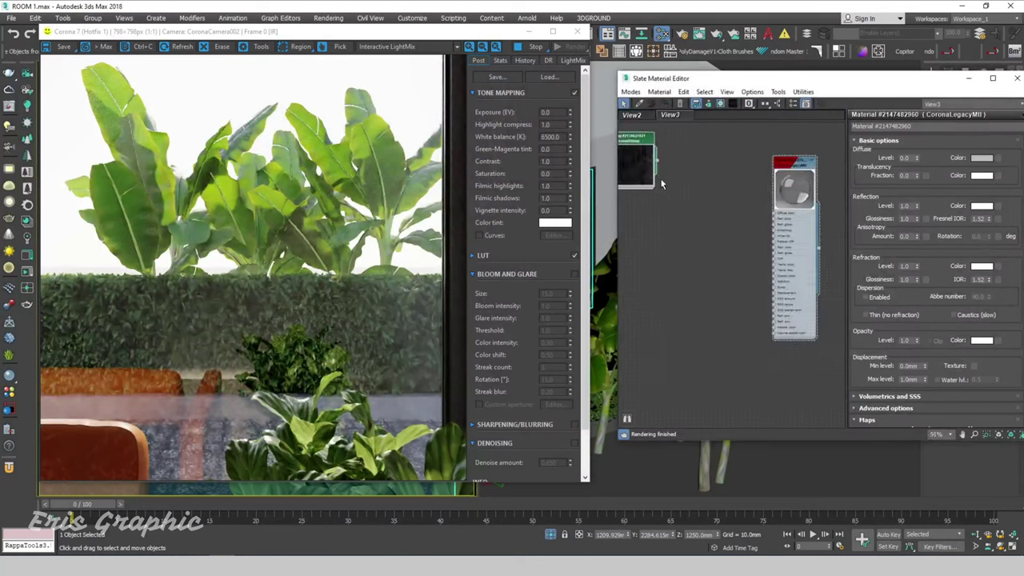
scroll(669, 185, "down", 1)
scroll(669, 185, "up", 1)
scroll(672, 160, "up", 1)
scroll(703, 157, "up", 1)
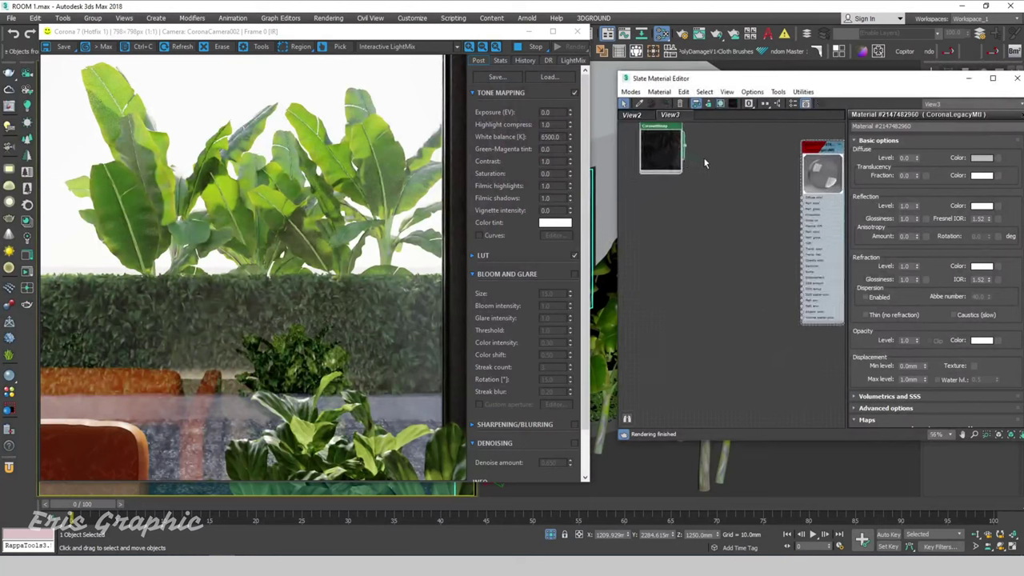
scroll(650, 182, "up", 1)
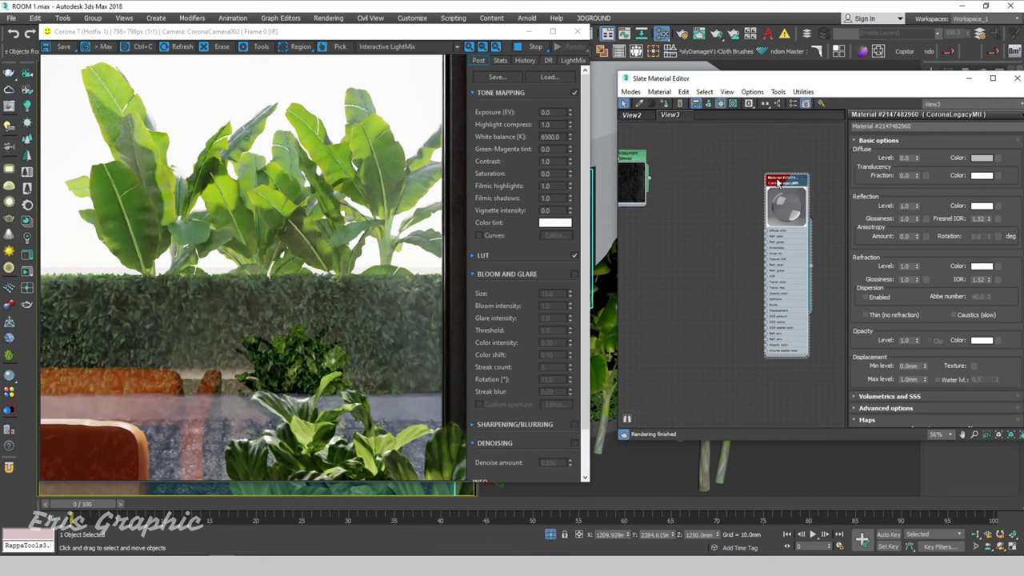
mouse_move(756, 239)
middle_mouse_down()
mouse_move(660, 161)
mouse_move(745, 156)
middle_mouse_up()
scroll(676, 168, "up", 1)
scroll(676, 168, "up", 1)
scroll(701, 167, "up", 1)
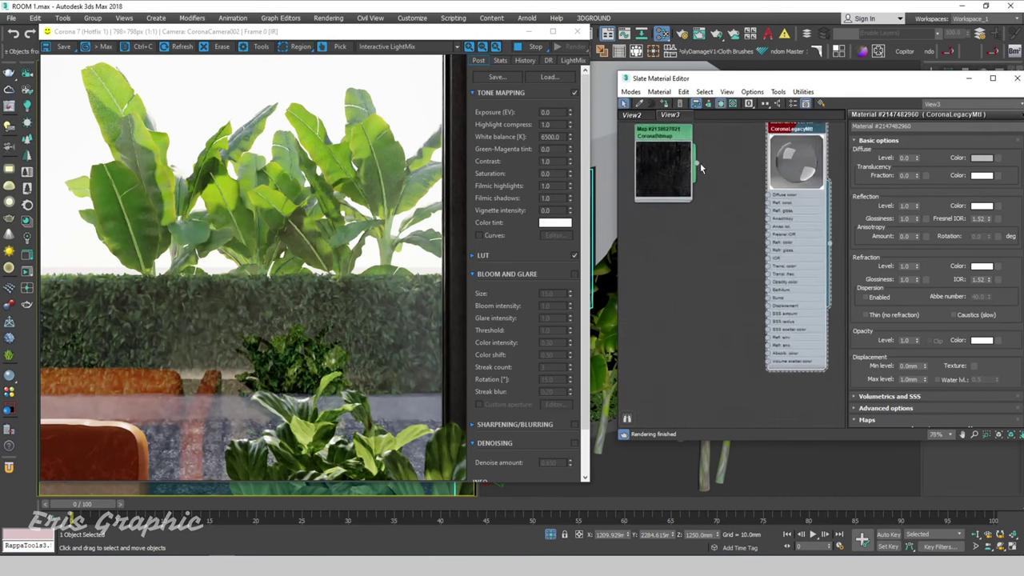
left_click_drag(697, 165, 768, 254)
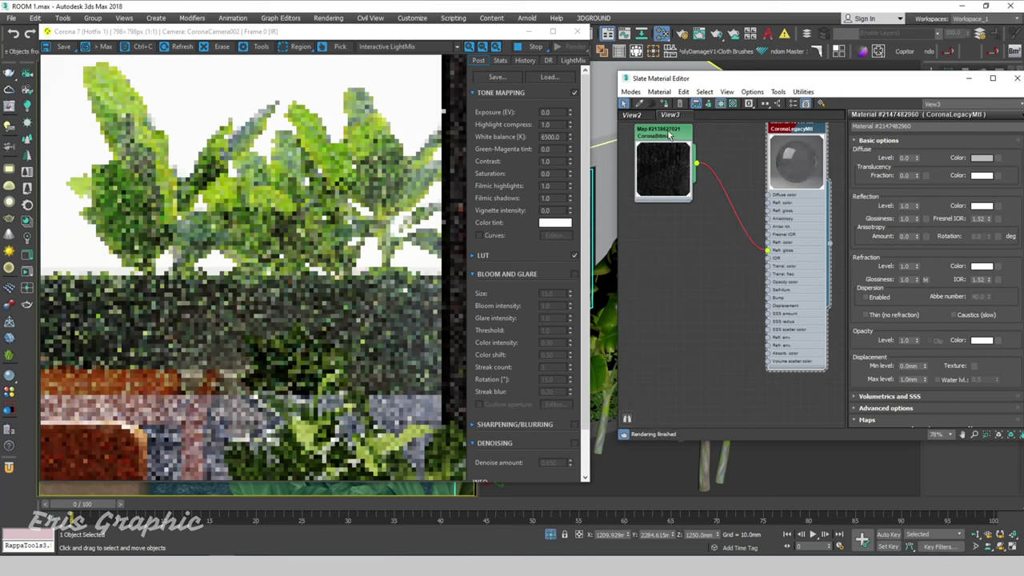
left_click(670, 136)
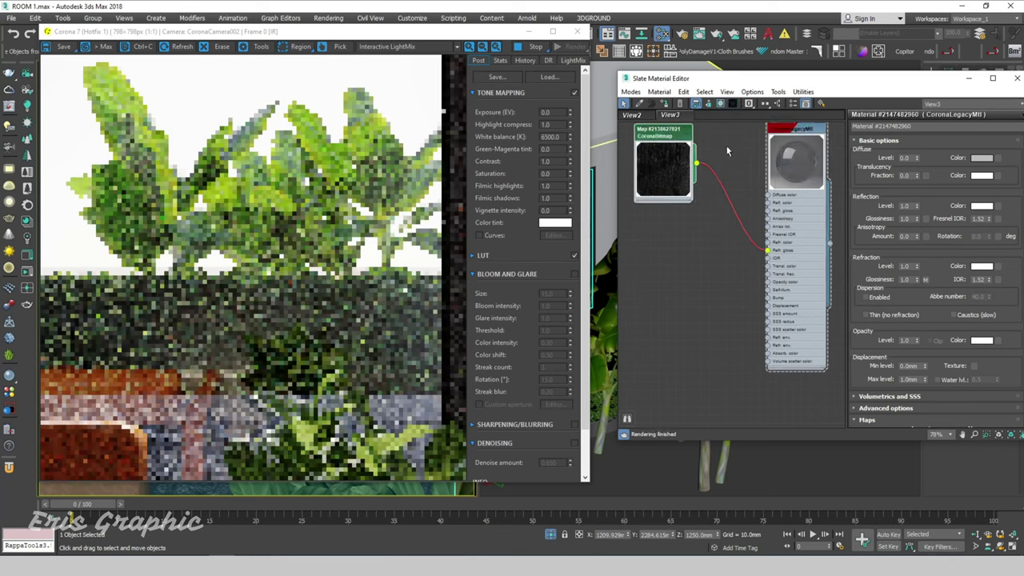
left_click_drag(775, 130, 775, 153)
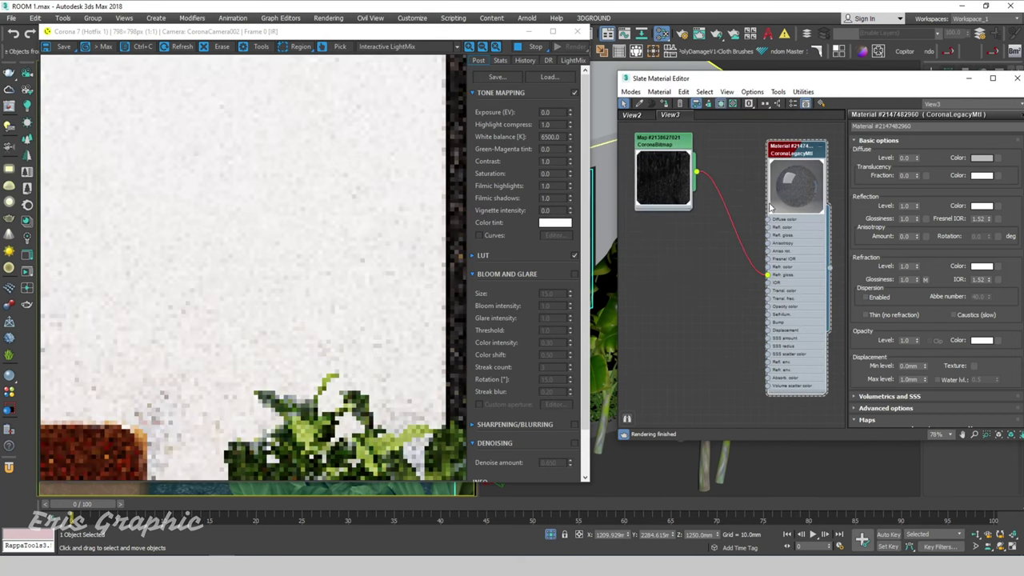
Insert an Output map between the droplet bitmap and Refr. gloss, and show its parameters.
scroll(734, 228, "down", 2)
scroll(704, 240, "down", 1)
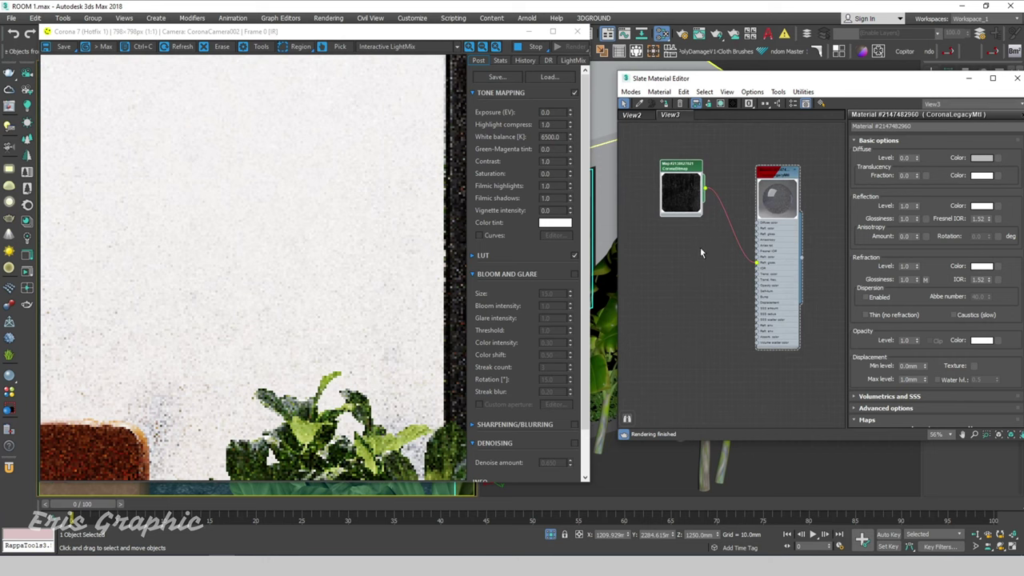
right_click(662, 242)
mouse_move(688, 260)
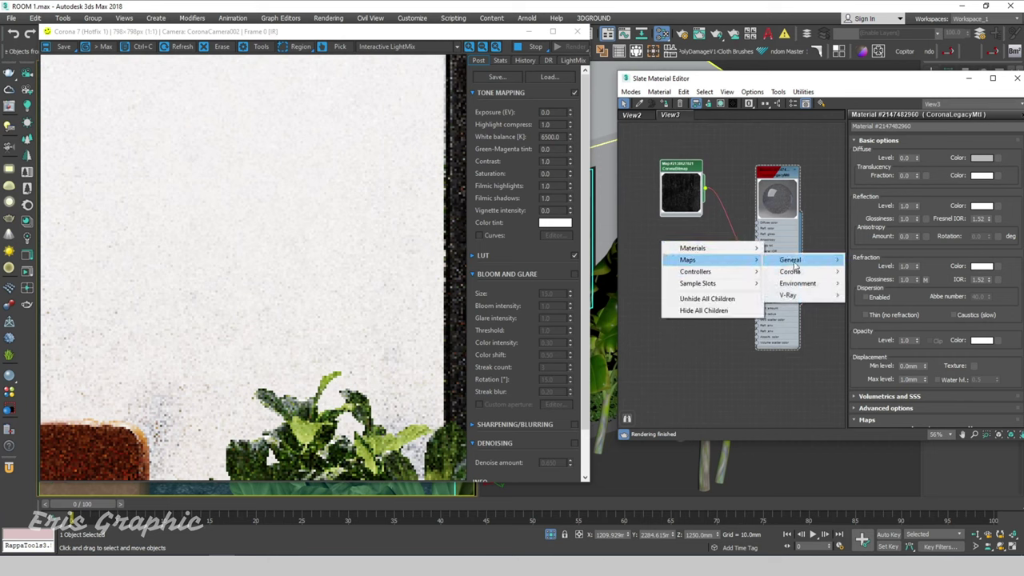
mouse_move(790, 260)
left_click(865, 368)
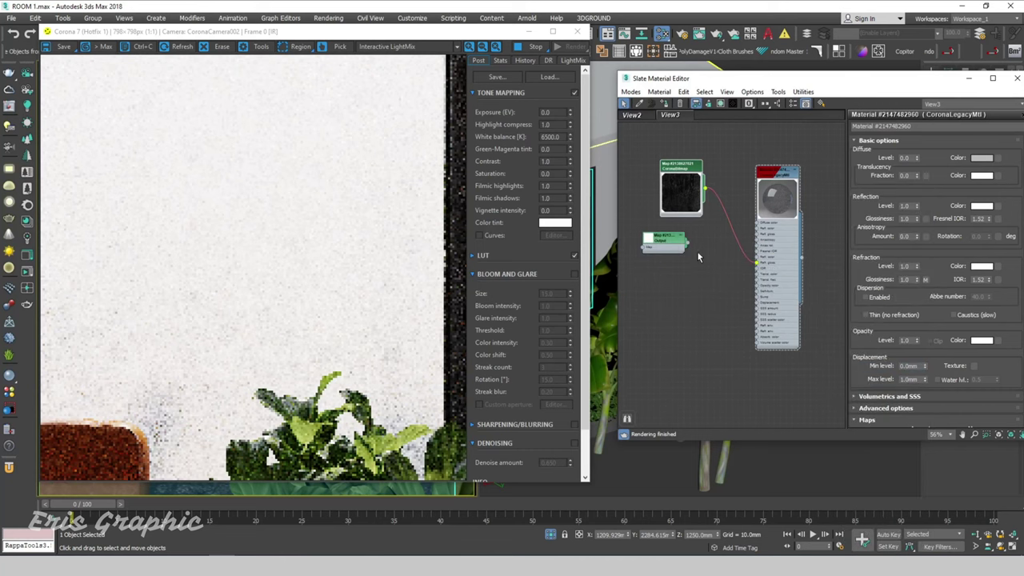
left_click_drag(688, 247, 733, 232)
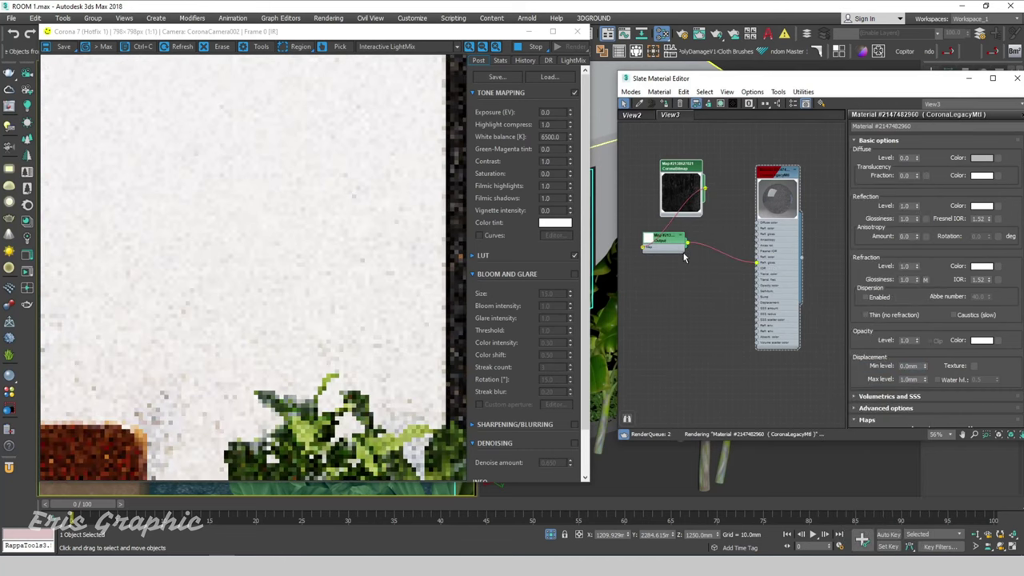
left_click(688, 176)
mouse_move(665, 168)
left_mouse_down()
mouse_move(684, 154)
mouse_move(647, 198)
left_mouse_up()
double_click(704, 195)
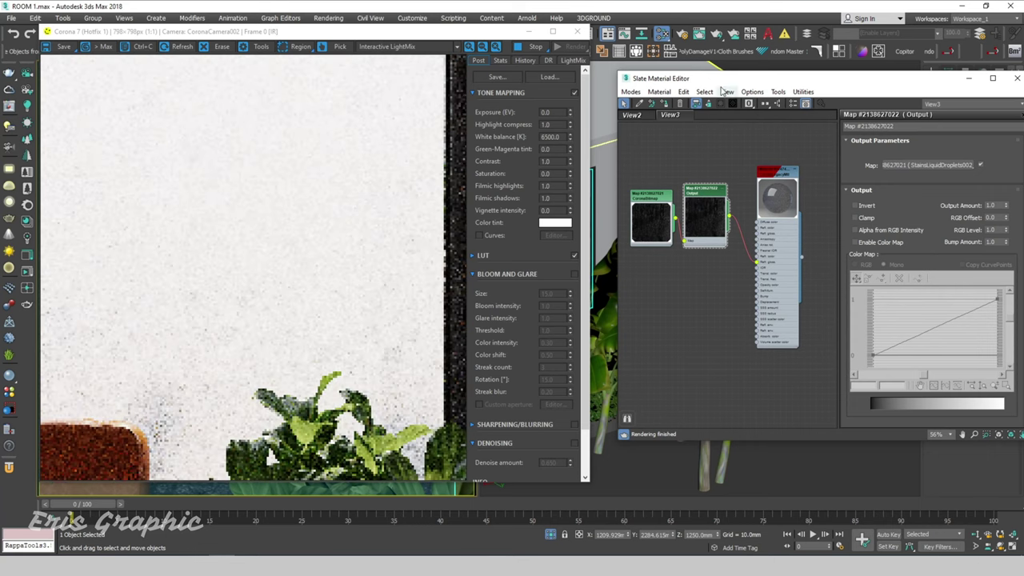
Give the Output map an RGB Level of 5.0 and RGB Offset of 0.5 for frosted glass.
left_click_drag(721, 78, 626, 40)
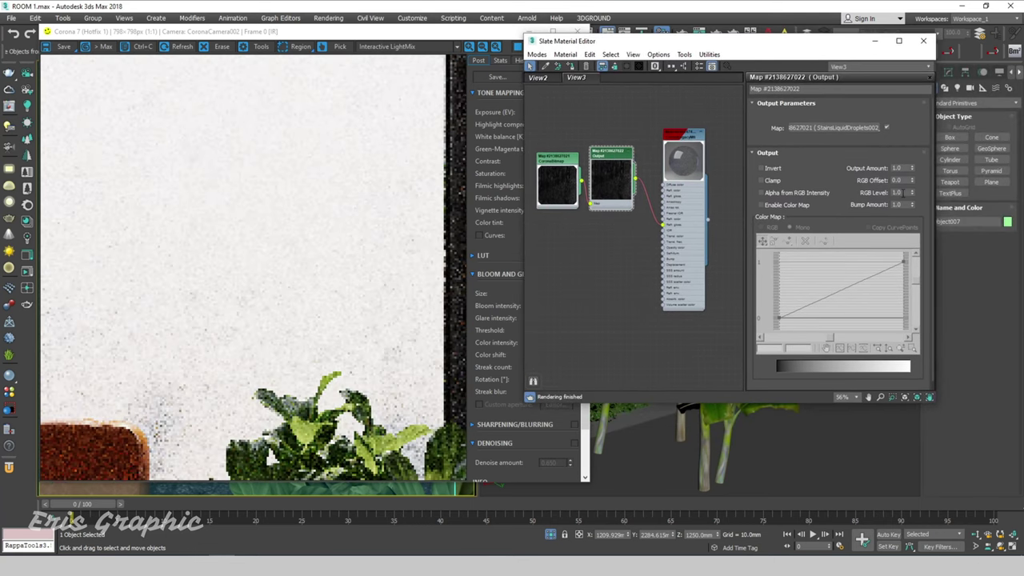
left_click(898, 193)
type("5")
key("Return")
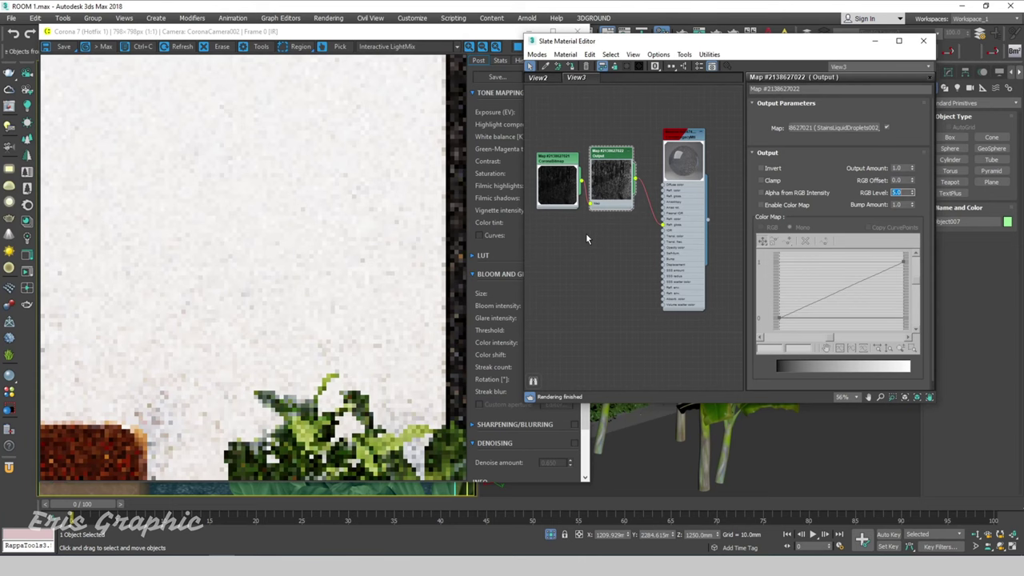
left_click(897, 180)
type("0.1")
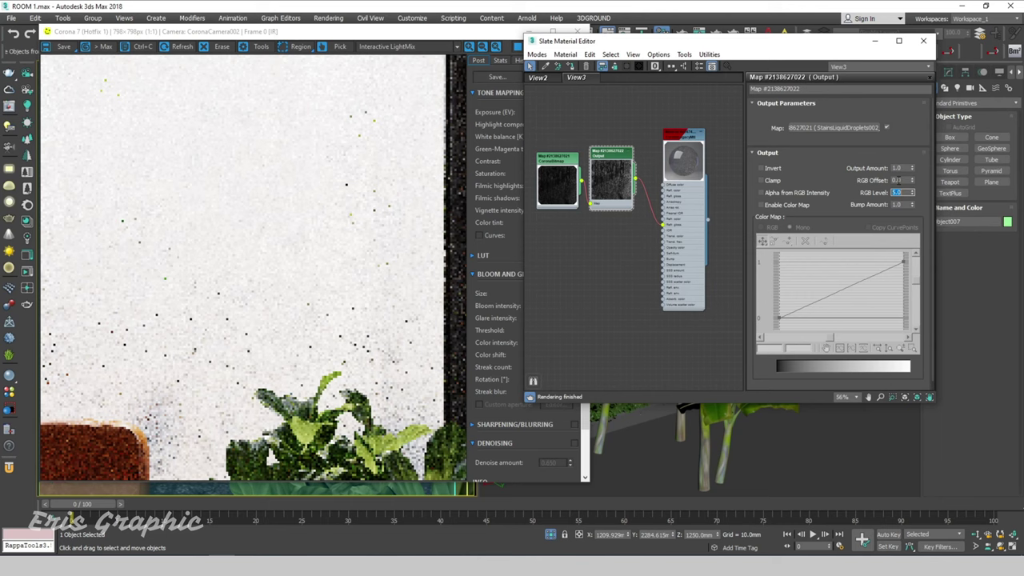
left_click(897, 180)
type("0")
key("Return")
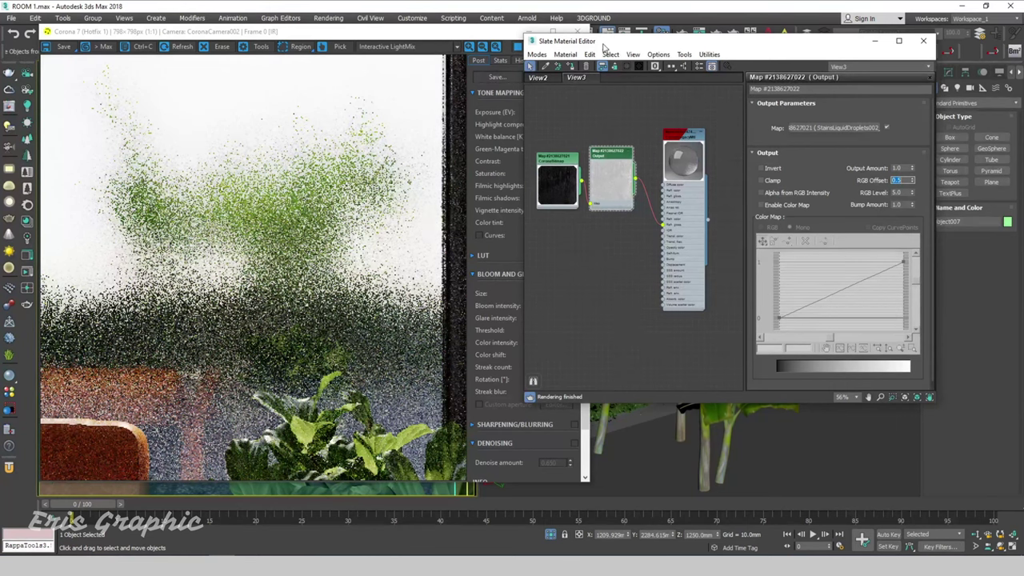
Change the Output map's RGB Offset to 0.7 and RGB Level to 10.0.
left_click_drag(602, 41, 637, 34)
left_click(477, 34)
left_click(636, 38)
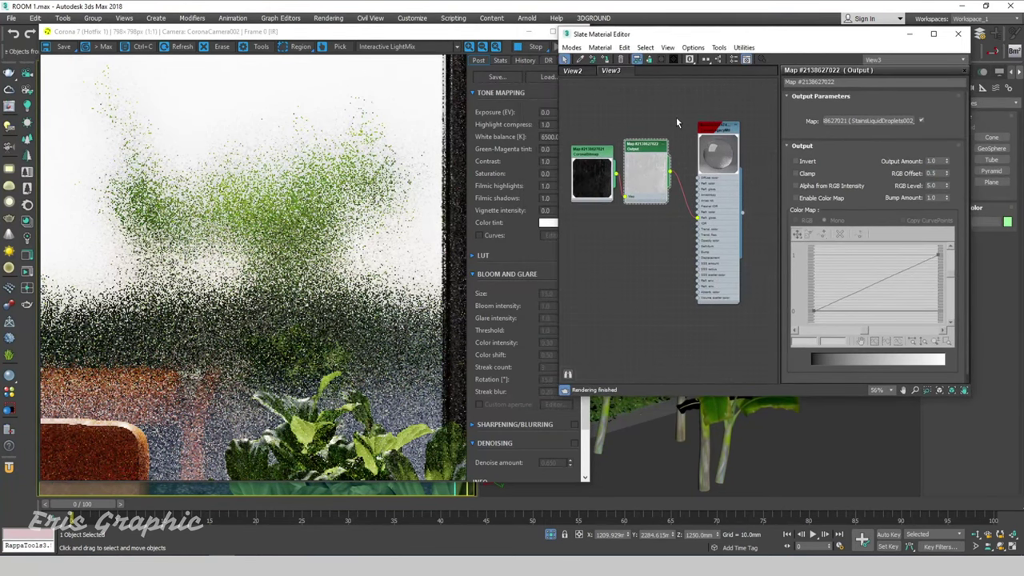
double_click(933, 173)
type("0.1")
key("Return")
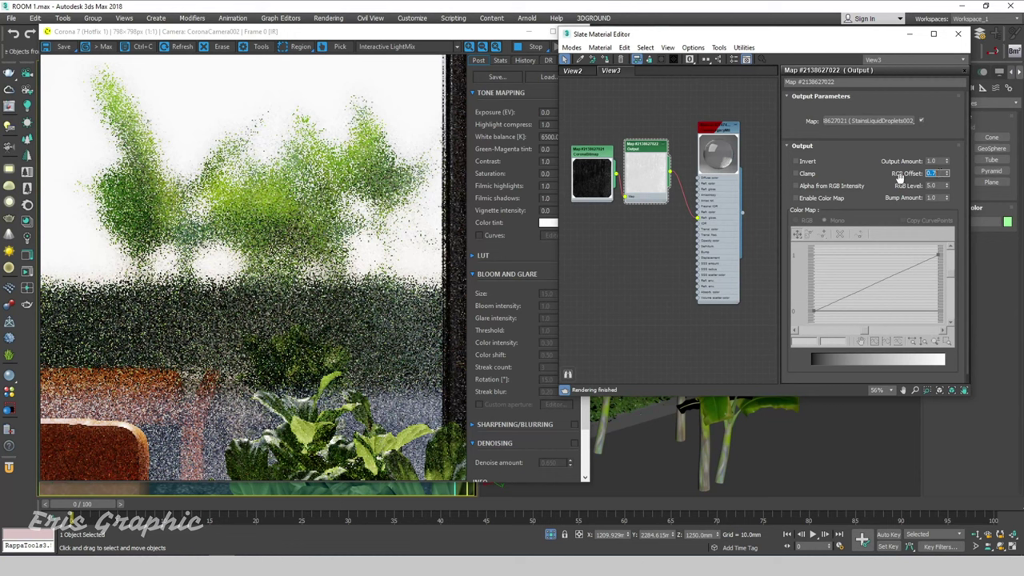
key("Tab")
type("10")
key("Return")
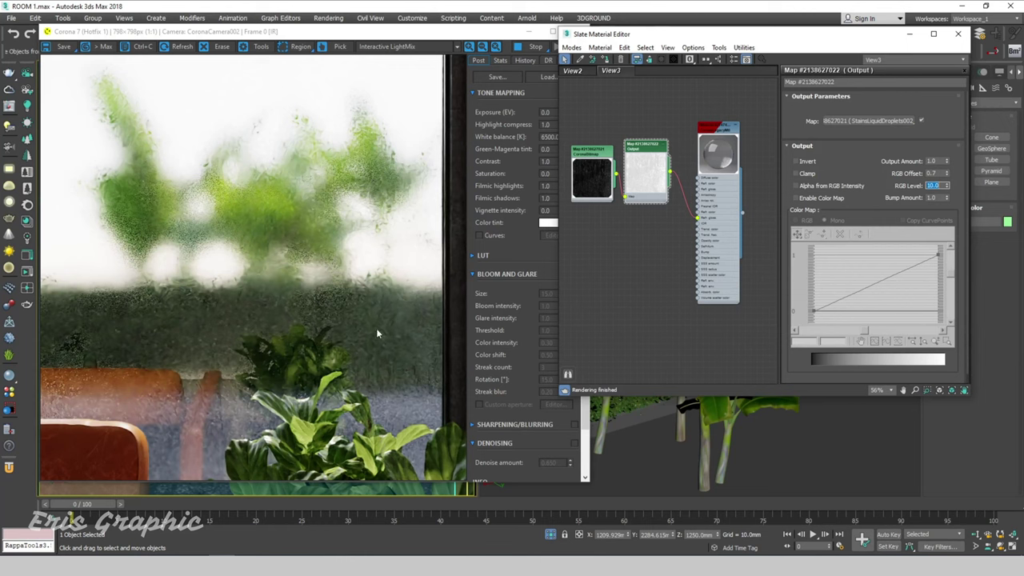
Add a new CoronaBitmap node in Slate, placed below the Output node.
left_click_drag(585, 156, 587, 152)
left_click(638, 153)
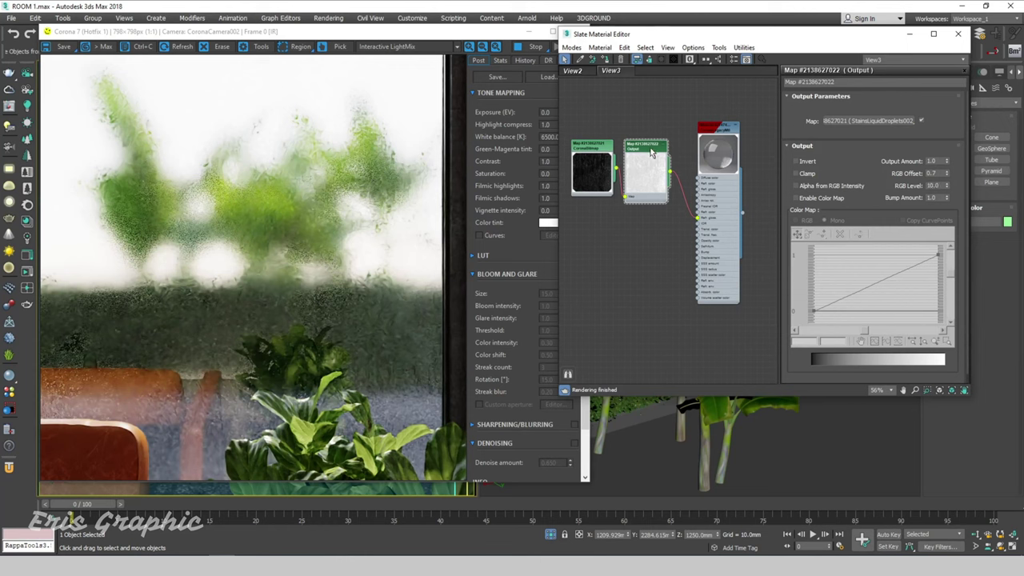
right_click(591, 240)
mouse_move(617, 258)
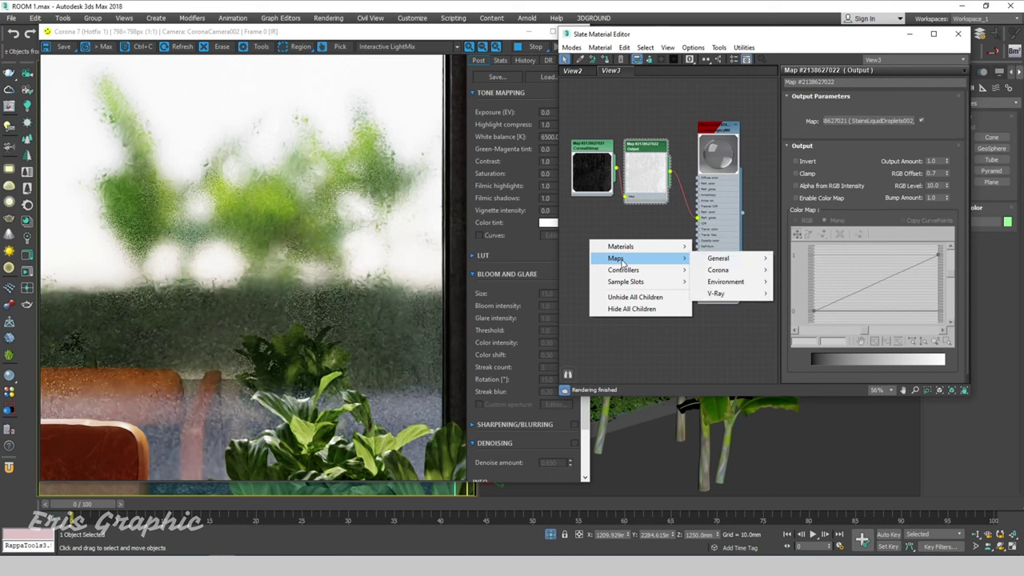
left_click(630, 231)
mouse_move(597, 151)
left_mouse_down()
mouse_move(606, 226)
mouse_move(597, 132)
mouse_move(590, 223)
left_mouse_up()
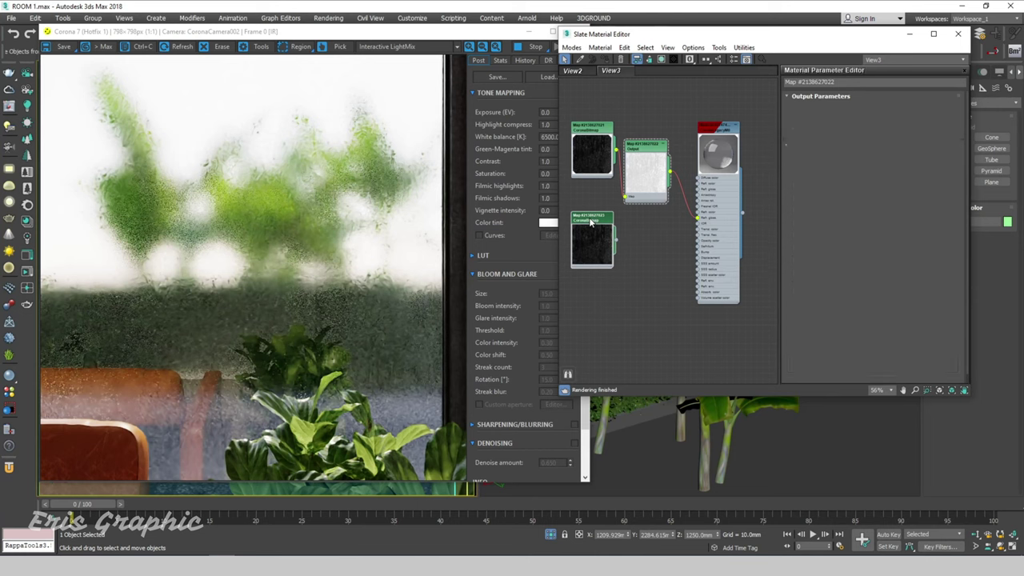
Load RainDropsAndStreaks001_REFL_HIRES into the new bitmap and wire it into the glass material's Bump input.
double_click(590, 223)
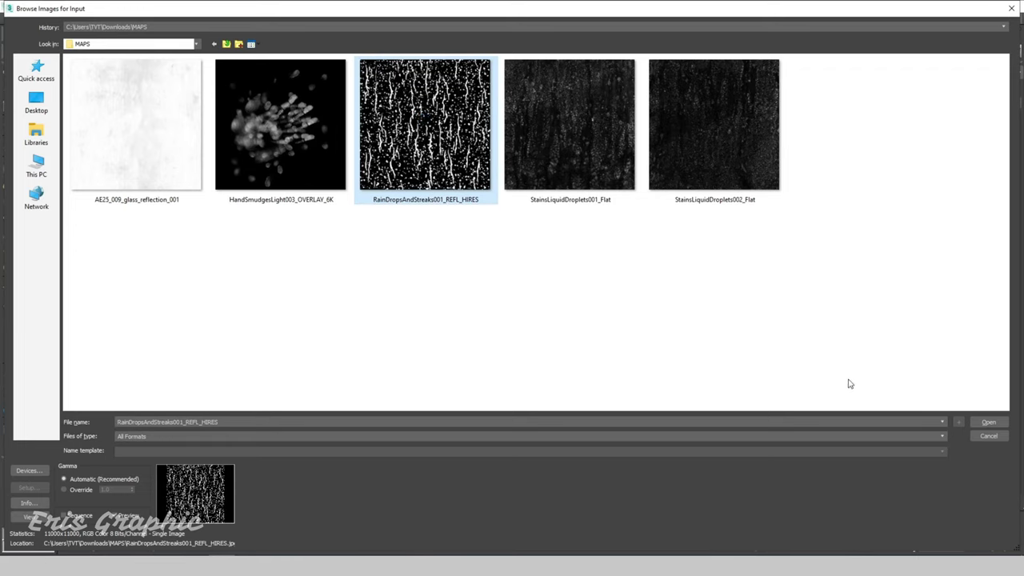
left_click(988, 422)
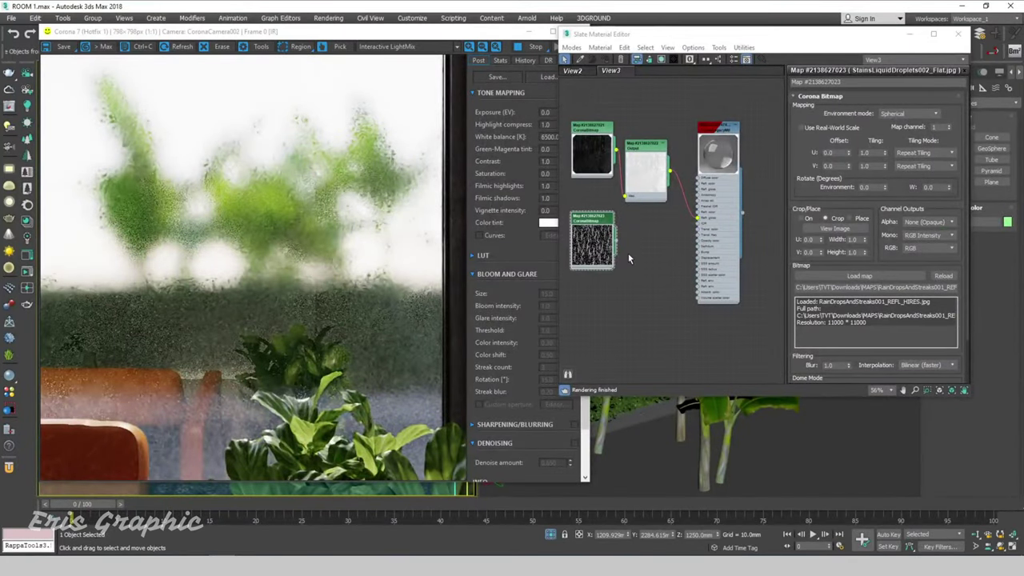
scroll(628, 250, "up", 2)
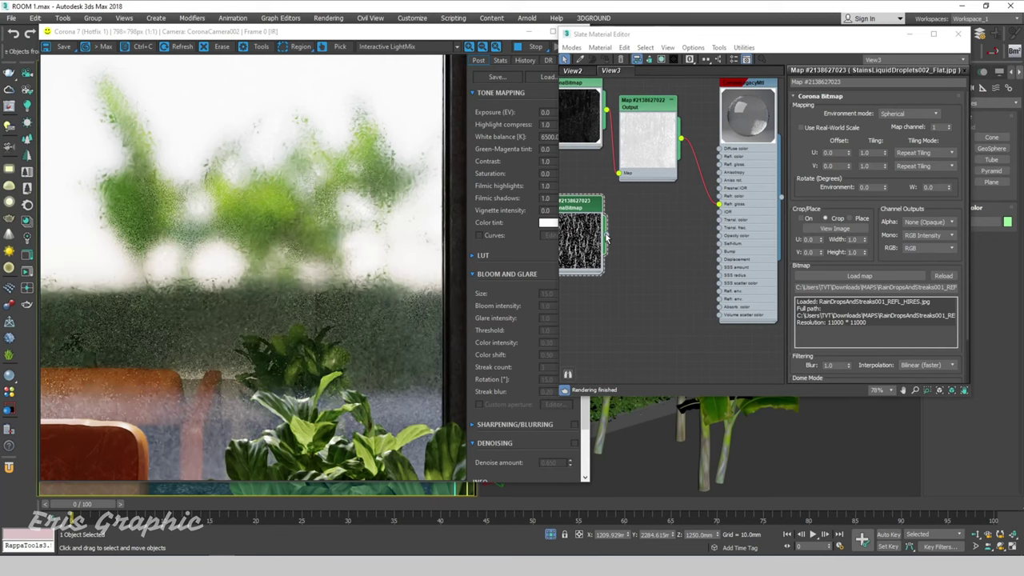
mouse_move(606, 236)
left_mouse_down()
mouse_move(704, 274)
mouse_move(719, 252)
left_mouse_up()
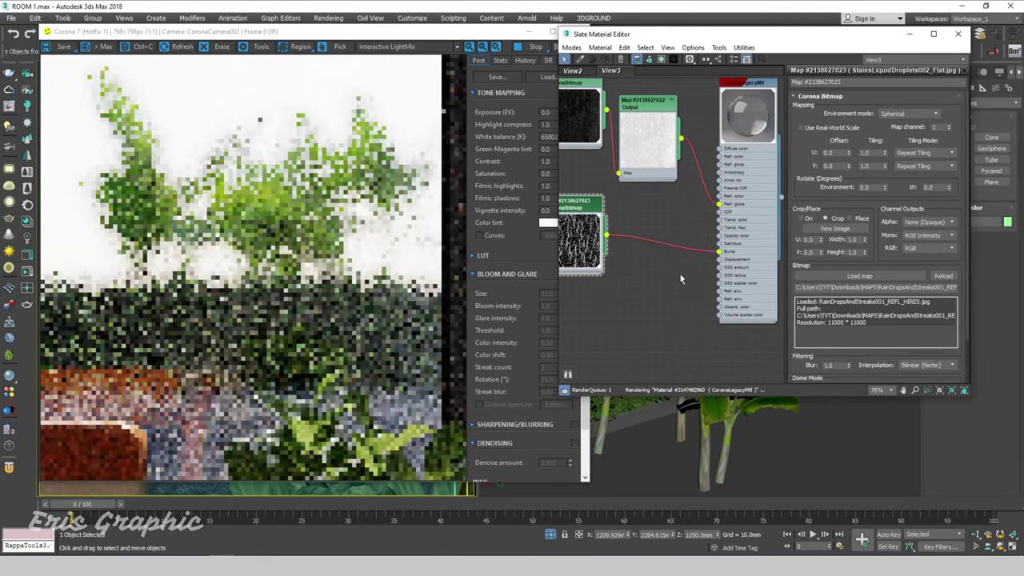